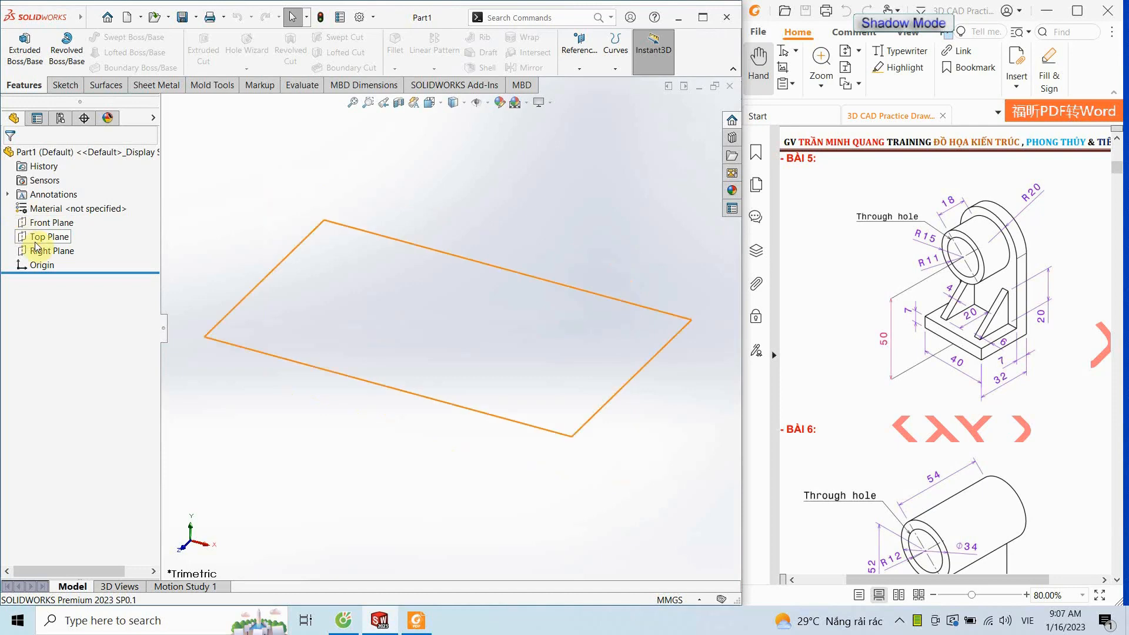
Sketch a closed L-shaped profile about 54 mm wide and 71 mm high on the Right Plane, with its outer corner at the origin
{"action": "left_click", "coordinate": [50, 250]}
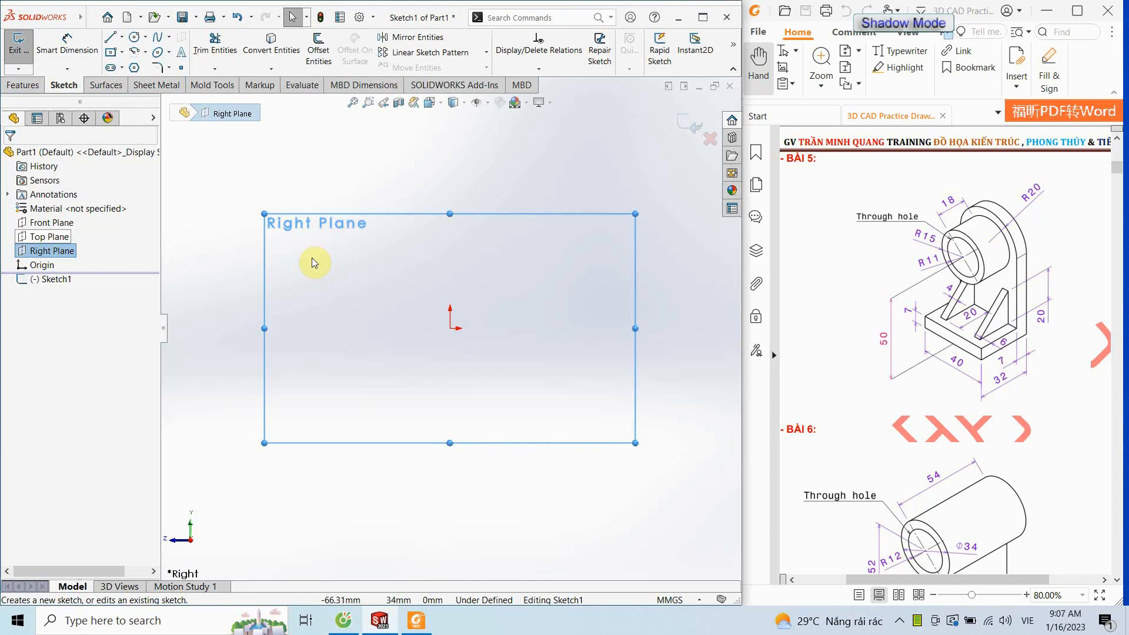
{"action": "left_click", "coordinate": [109, 41]}
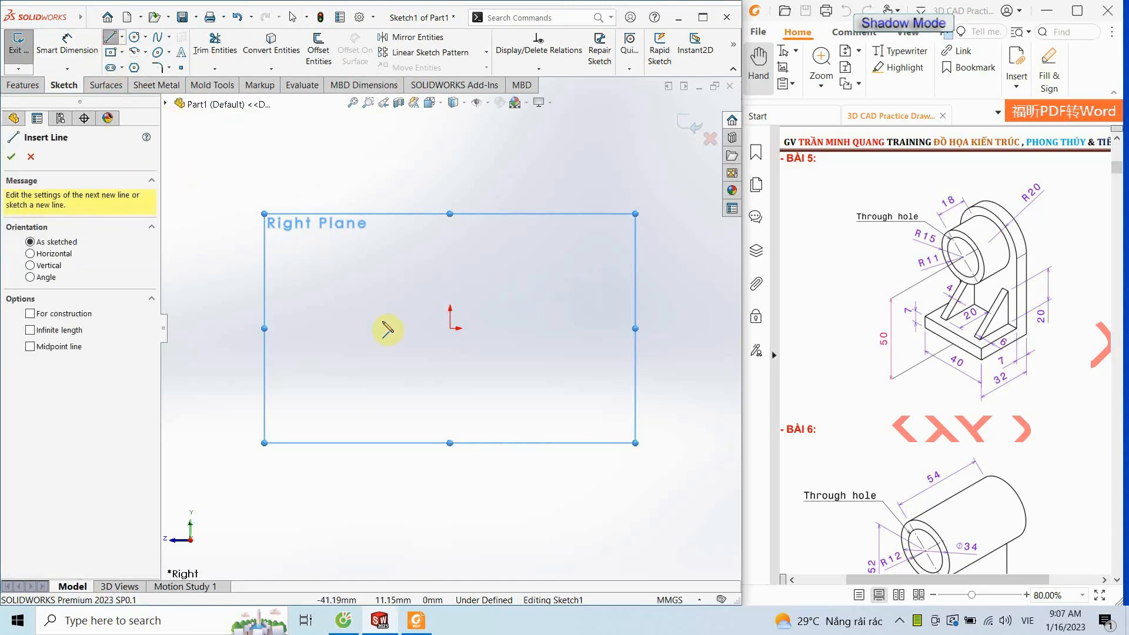
{"action": "left_click", "coordinate": [450, 328]}
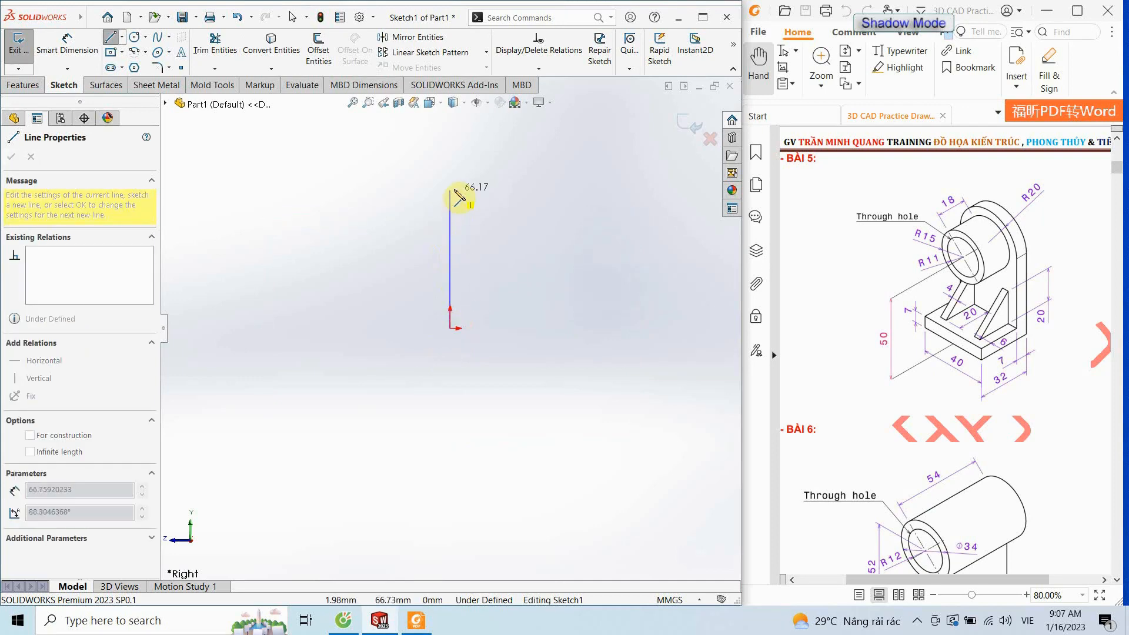
{"action": "left_click", "coordinate": [450, 180]}
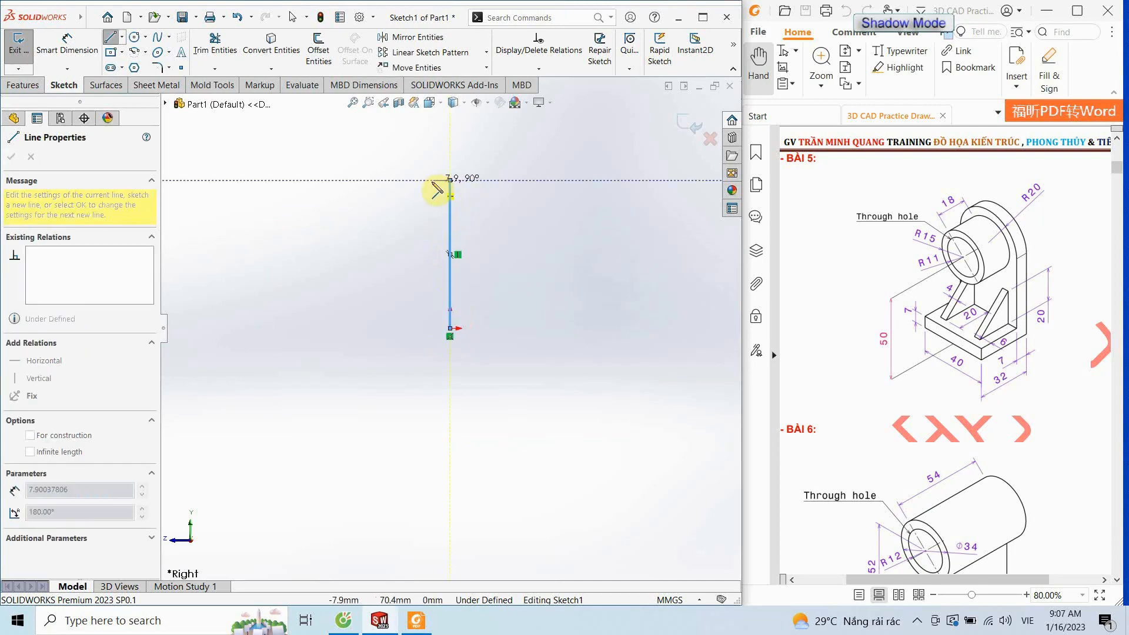
{"action": "left_click", "coordinate": [432, 181]}
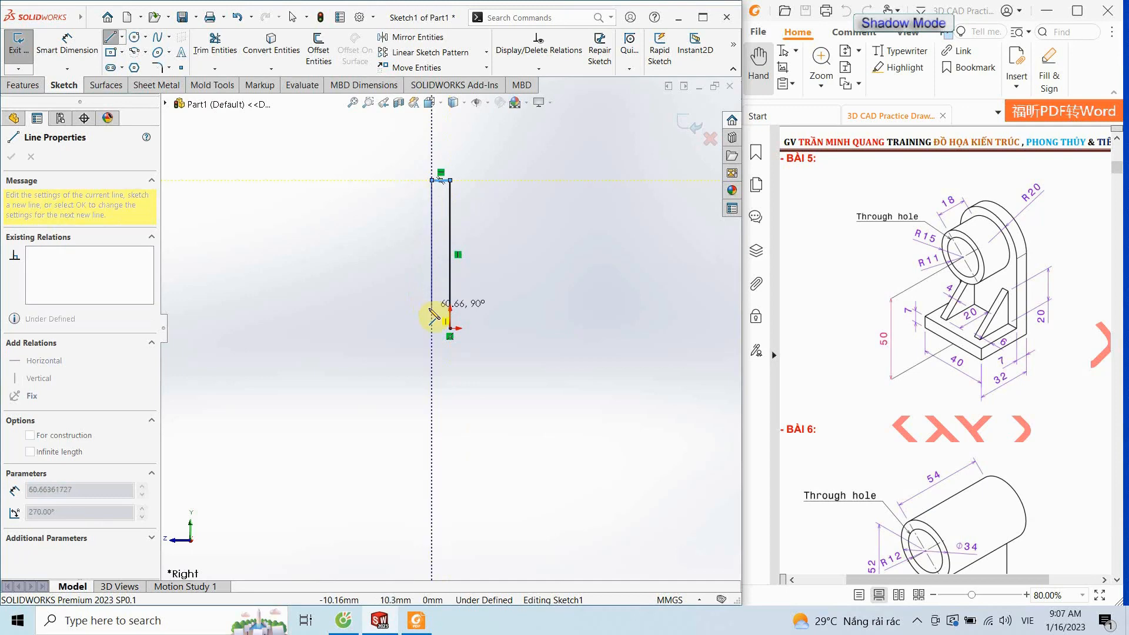
{"action": "left_click", "coordinate": [432, 306]}
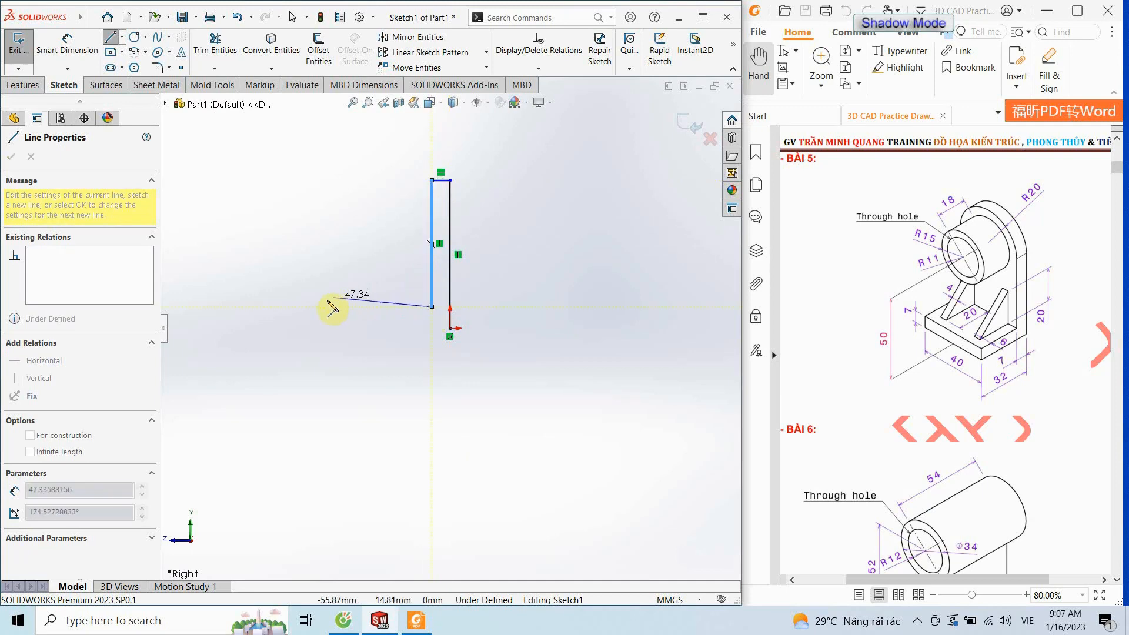
{"action": "left_click", "coordinate": [336, 306]}
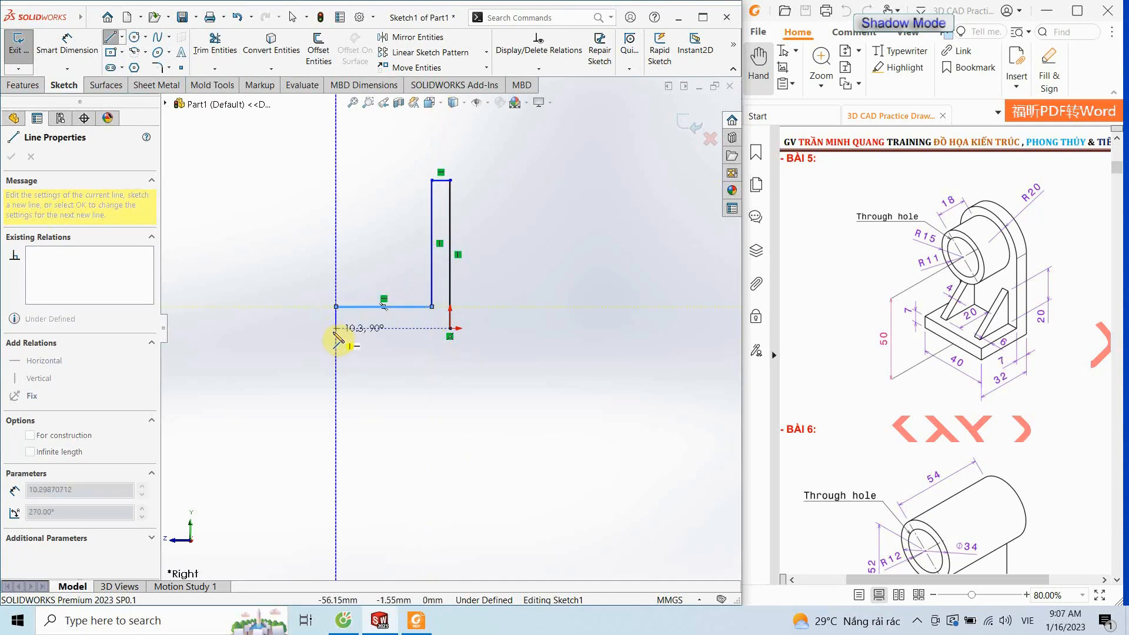
{"action": "left_click", "coordinate": [336, 328]}
{"action": "left_click", "coordinate": [450, 328]}
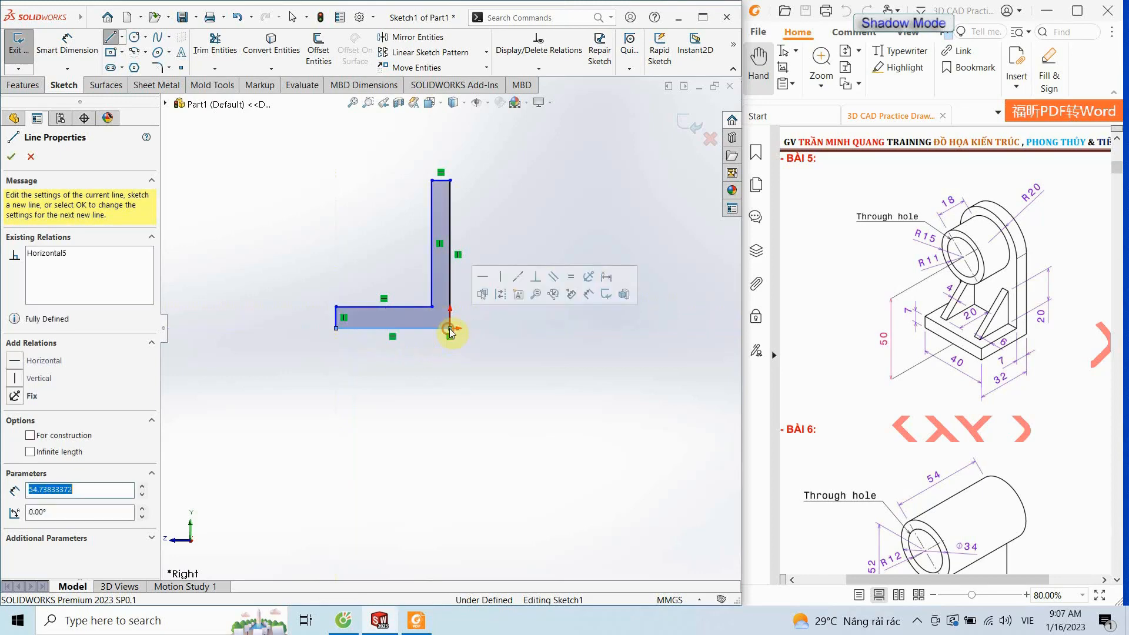
{"action": "left_click", "coordinate": [10, 156]}
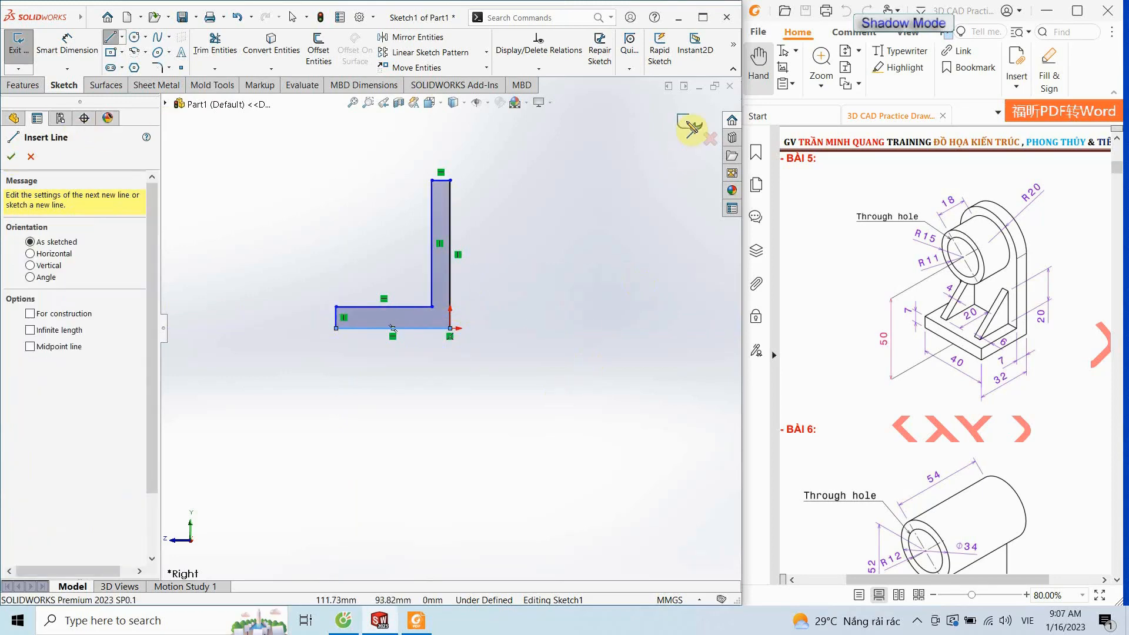
Dimension the outer vertical edge of the L-shaped profile at 70 mm
{"action": "left_click", "coordinate": [67, 41]}
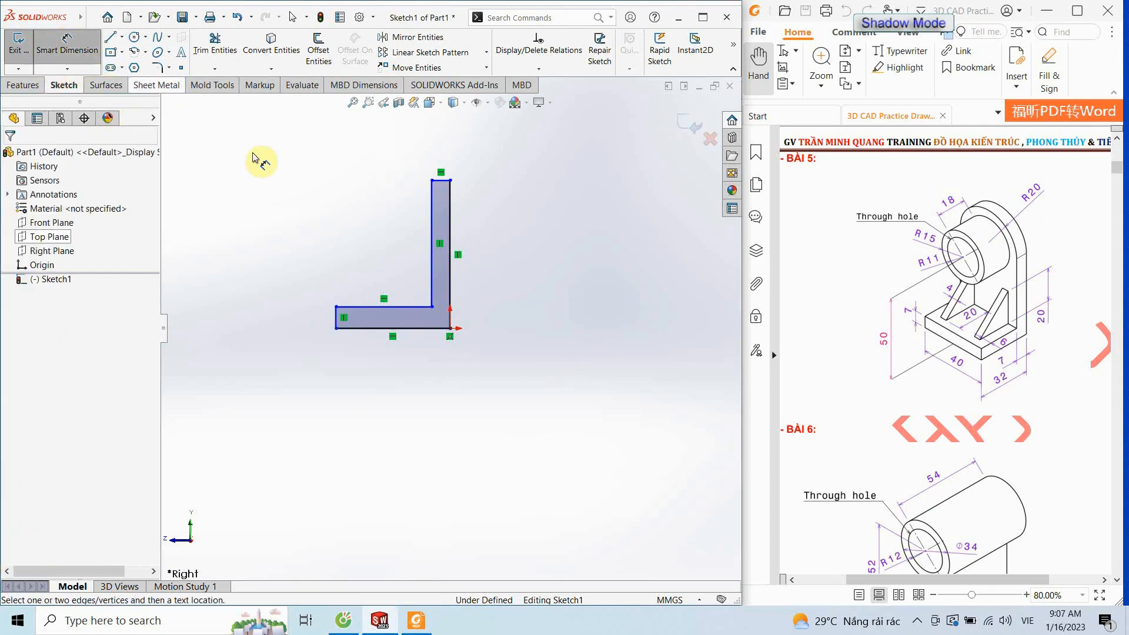
{"action": "left_click", "coordinate": [450, 288]}
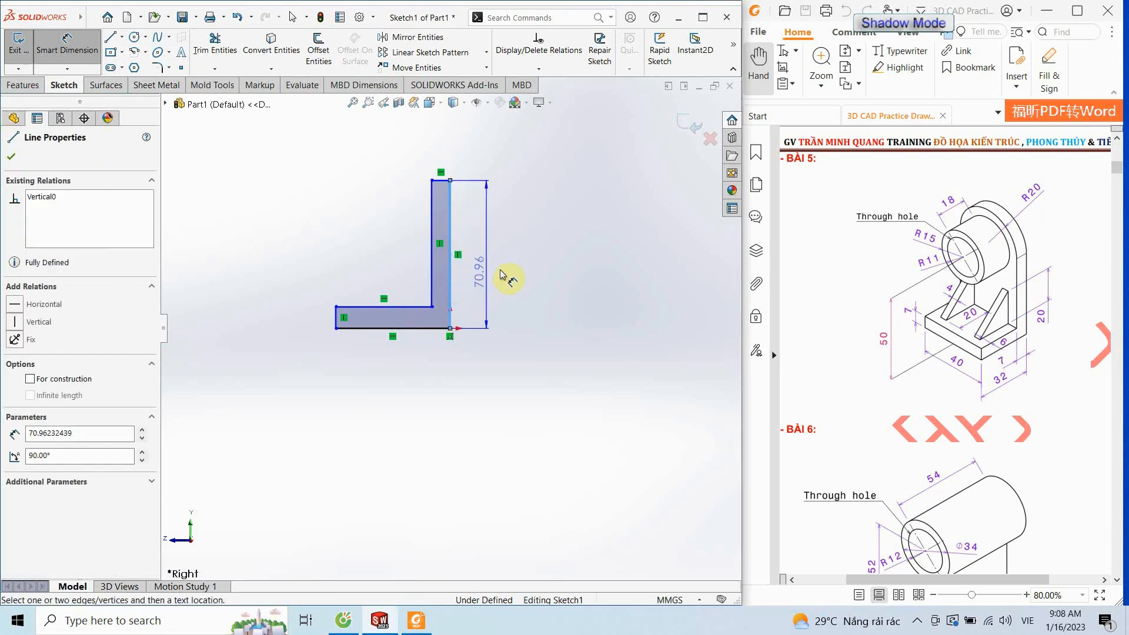
{"action": "left_click", "coordinate": [542, 269]}
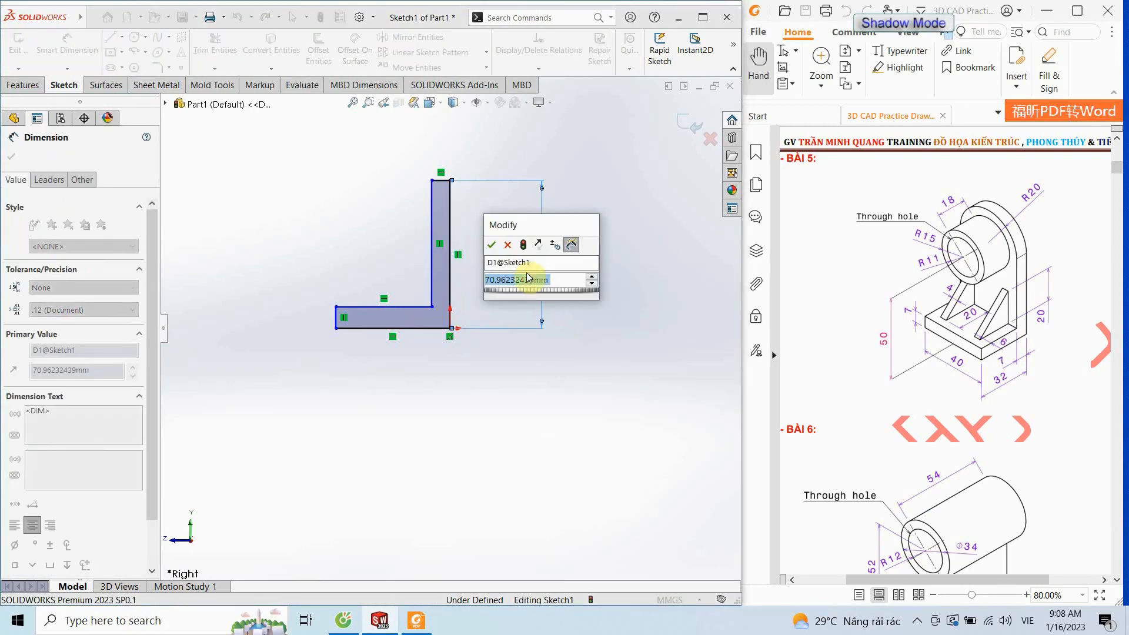
{"action": "type", "text": "7"}
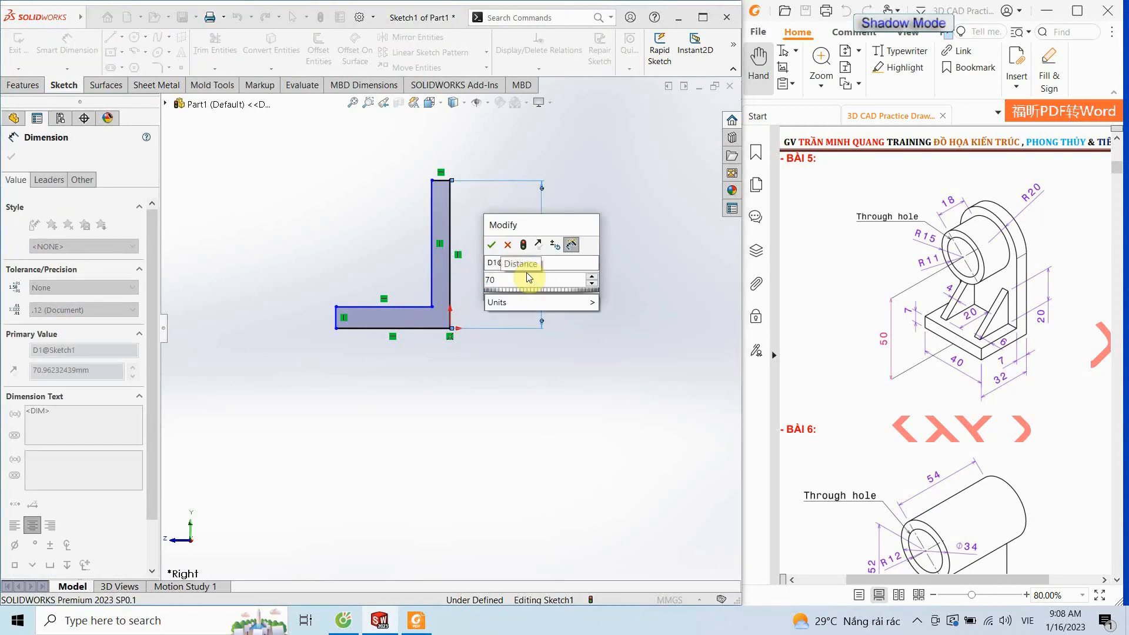
{"action": "type", "text": "0"}
{"action": "left_click", "coordinate": [491, 245]}
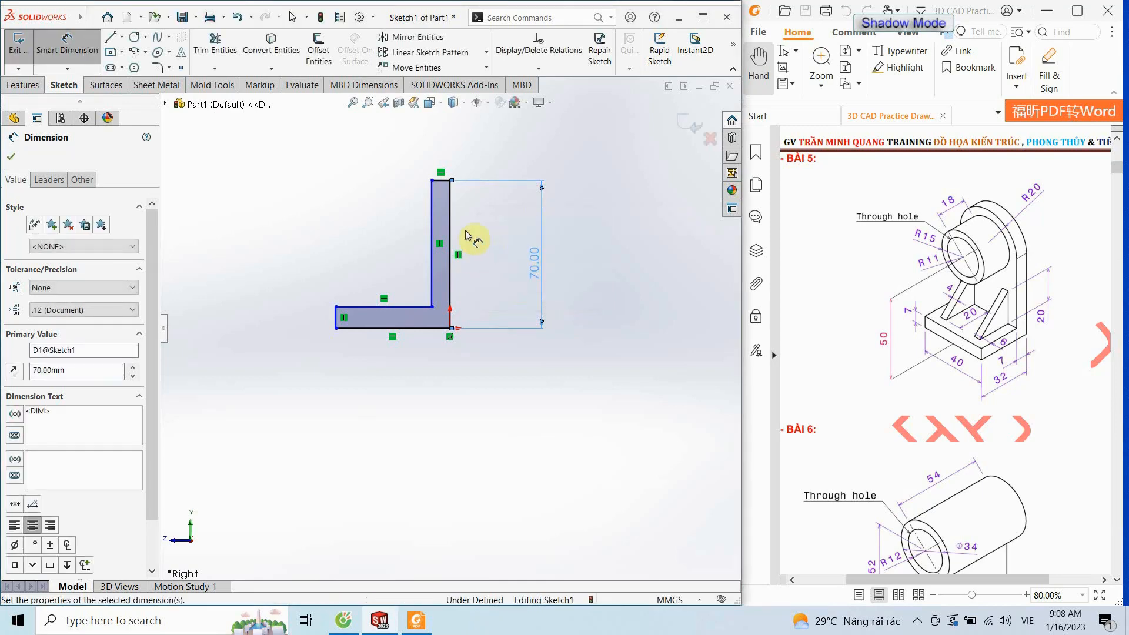
Dimension the profile's bottom edge, trying 32 mm and undoing that value change
{"action": "left_click", "coordinate": [371, 329]}
{"action": "left_click", "coordinate": [392, 403]}
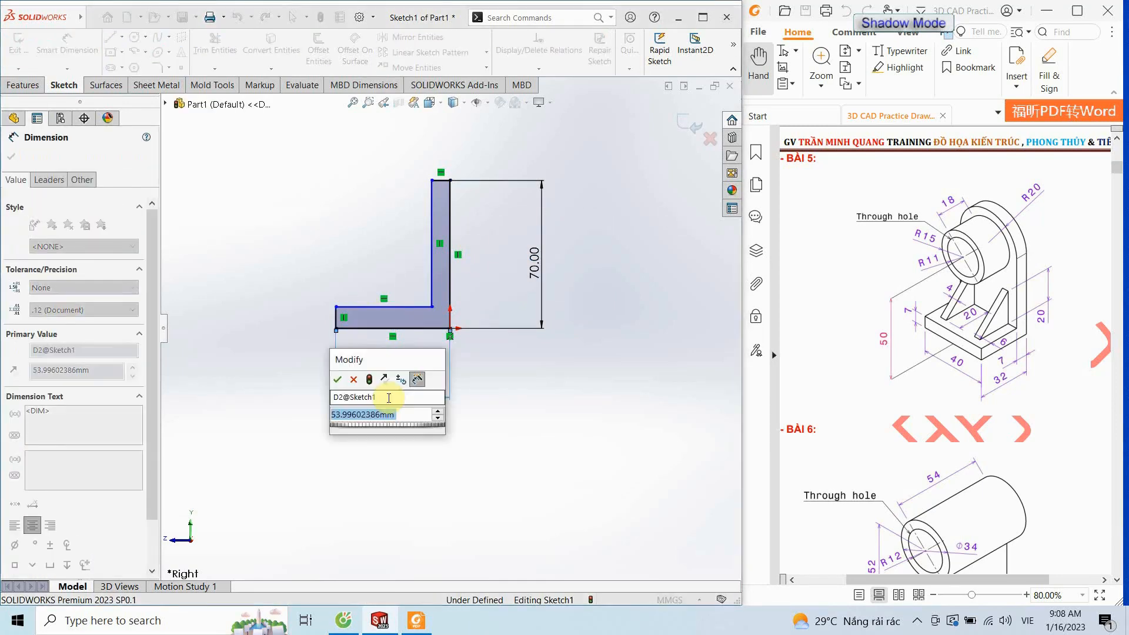
{"action": "type", "text": "32"}
{"action": "left_click", "coordinate": [337, 379]}
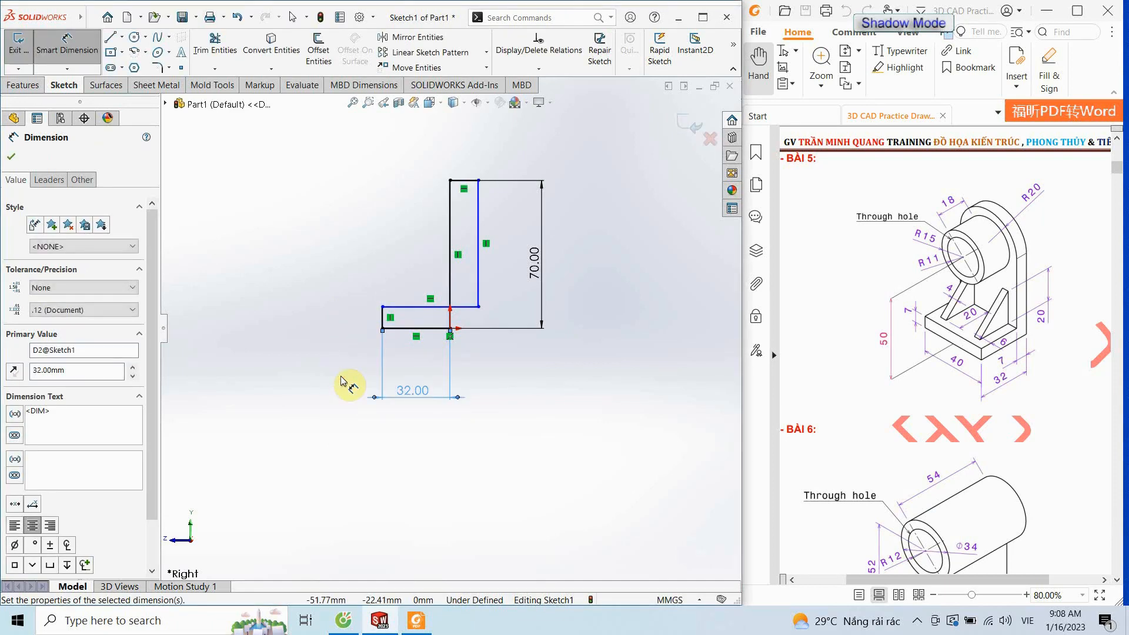
{"action": "key", "text": "Escape"}
{"action": "key", "text": "ctrl+z"}
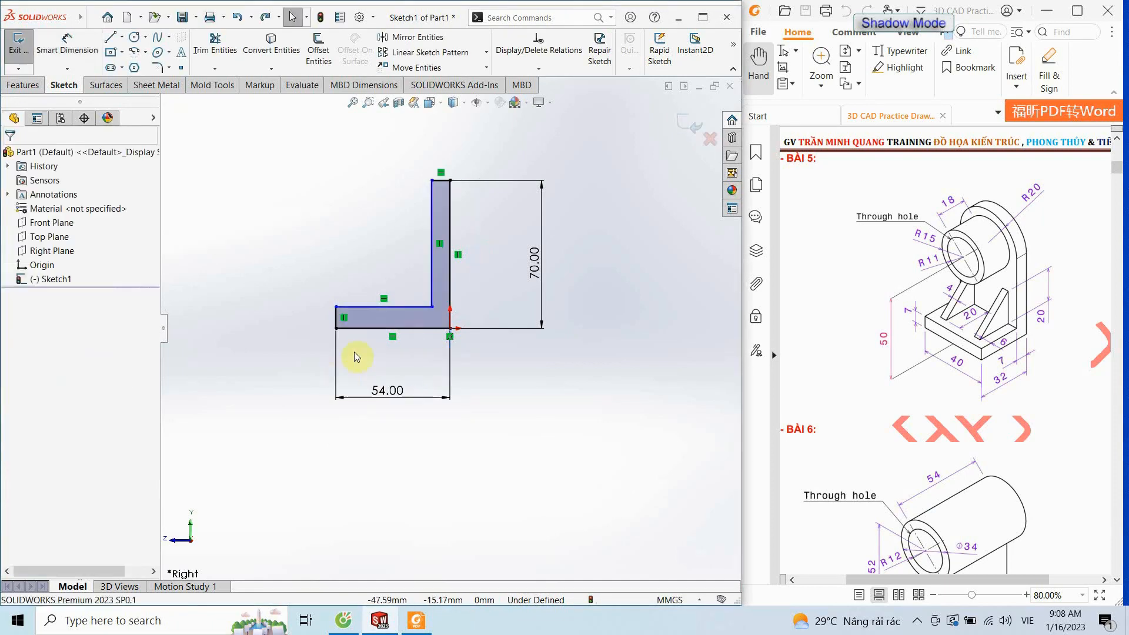
Dimension the thickness of the profile's vertical leg at 7 mm
{"action": "left_click", "coordinate": [431, 283]}
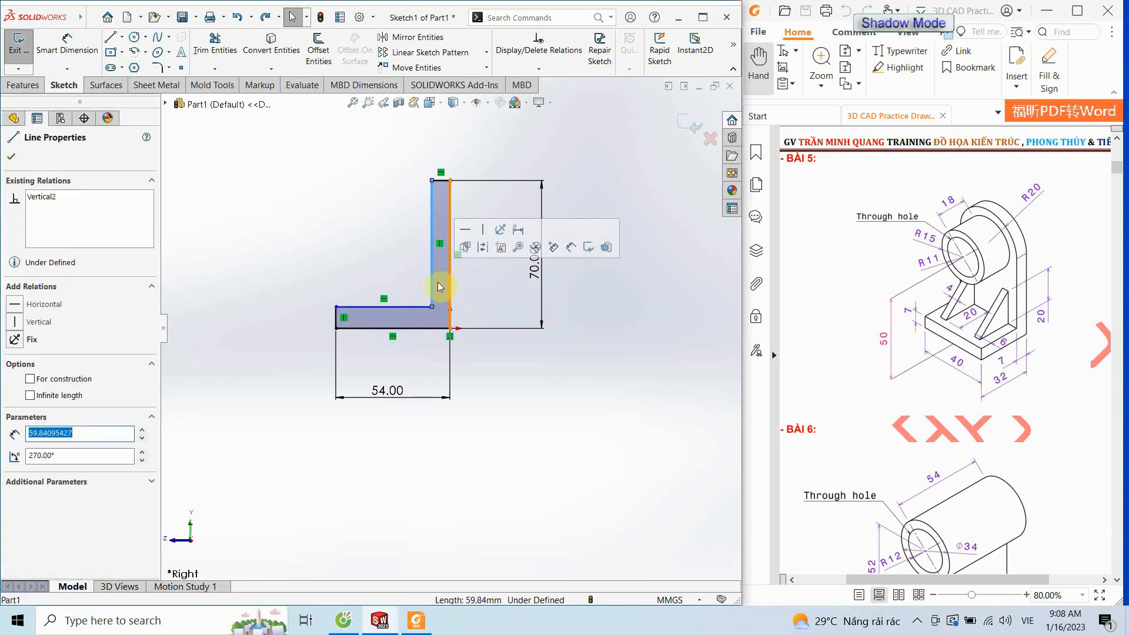
{"action": "left_click", "coordinate": [66, 44]}
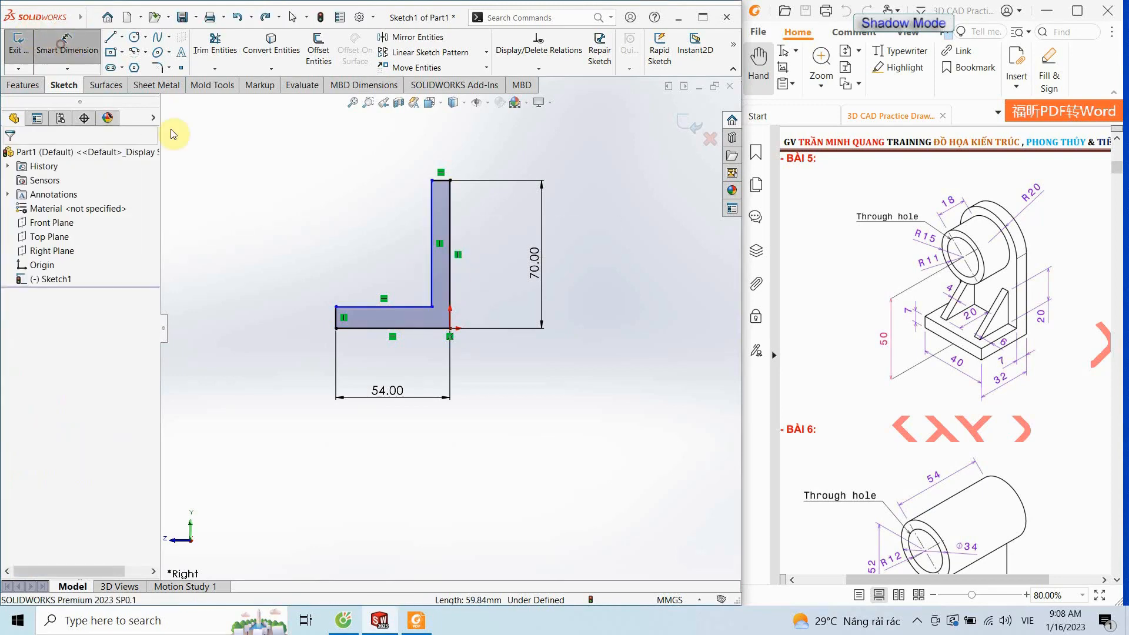
{"action": "left_click", "coordinate": [447, 222]}
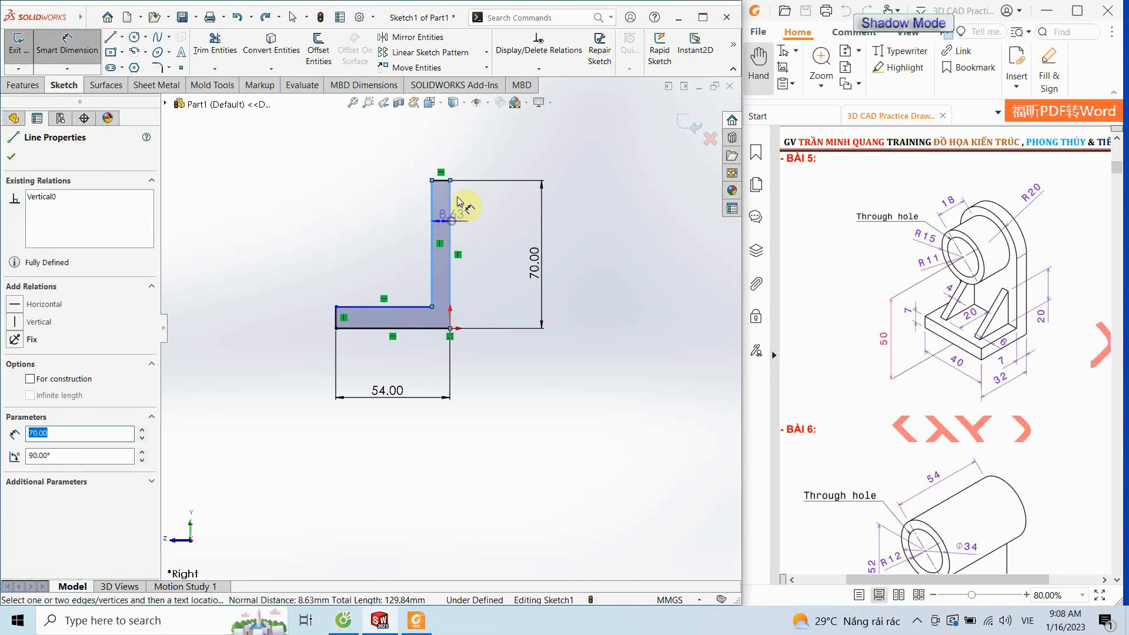
{"action": "left_click", "coordinate": [456, 146]}
{"action": "type", "text": "7"}
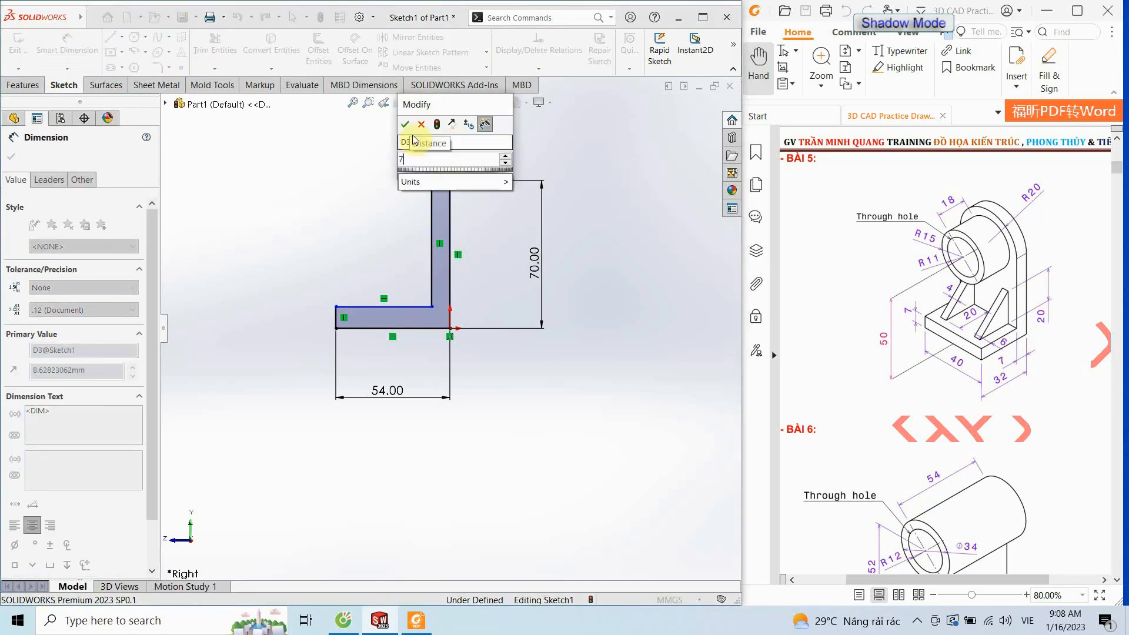
{"action": "left_click", "coordinate": [405, 124]}
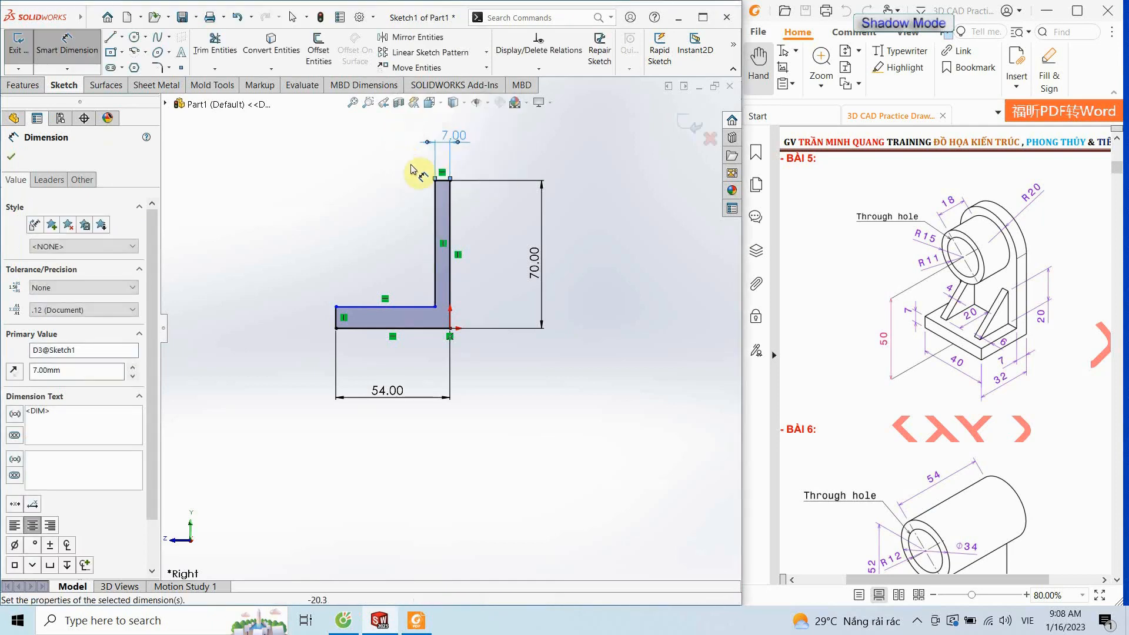
Dimension the thickness of the profile's horizontal leg at 7 mm
{"action": "left_click", "coordinate": [365, 308]}
{"action": "left_click", "coordinate": [363, 328]}
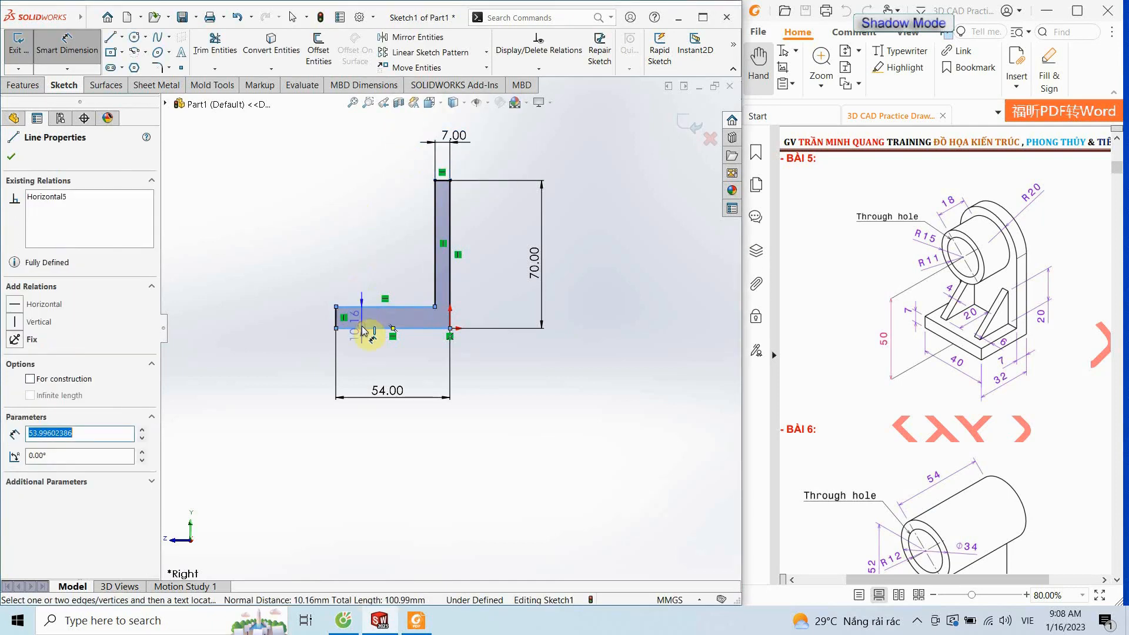
{"action": "left_click", "coordinate": [274, 343]}
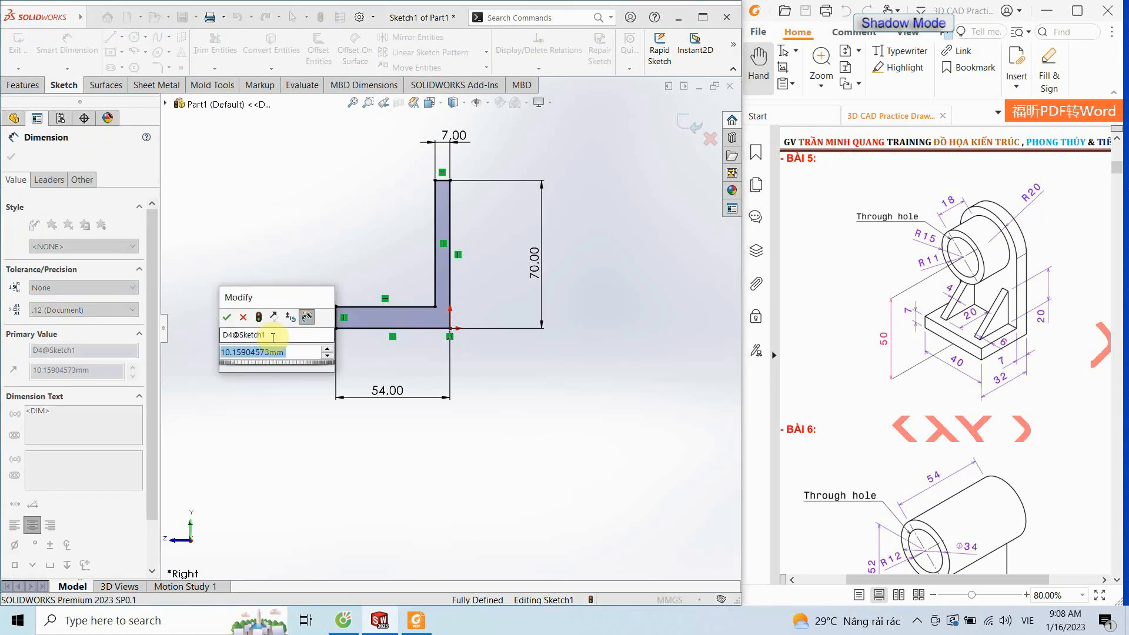
{"action": "type", "text": "7"}
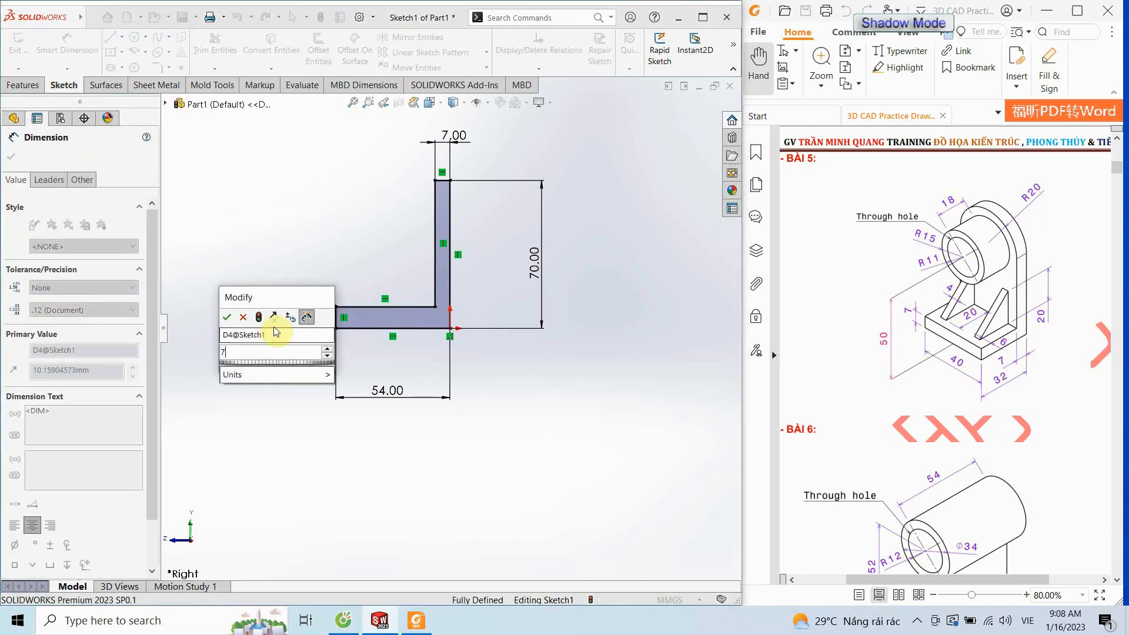
{"action": "left_click", "coordinate": [227, 318]}
Set the length of the profile's bottom edge to 32 mm and exit the sketch
{"action": "double_click", "coordinate": [388, 390]}
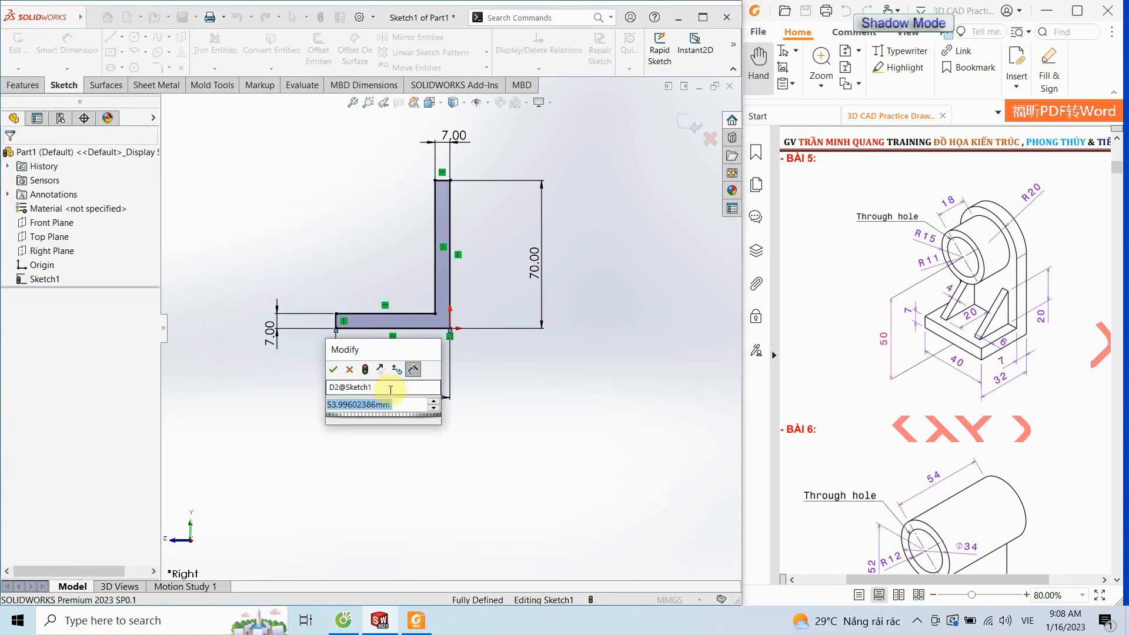
{"action": "type", "text": "32"}
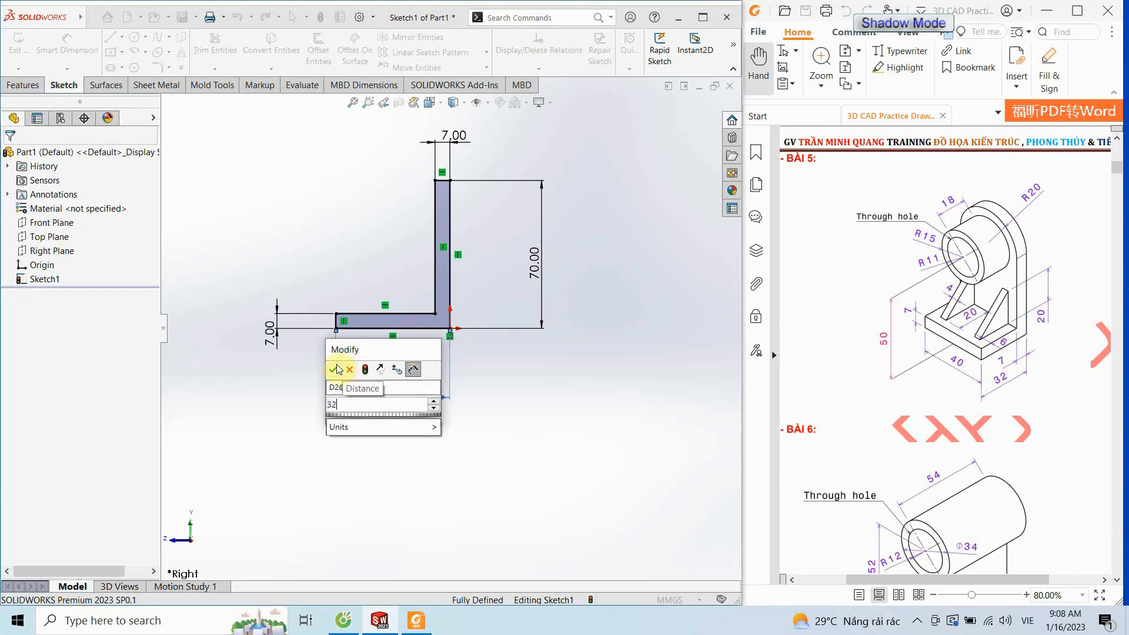
{"action": "left_click", "coordinate": [334, 369]}
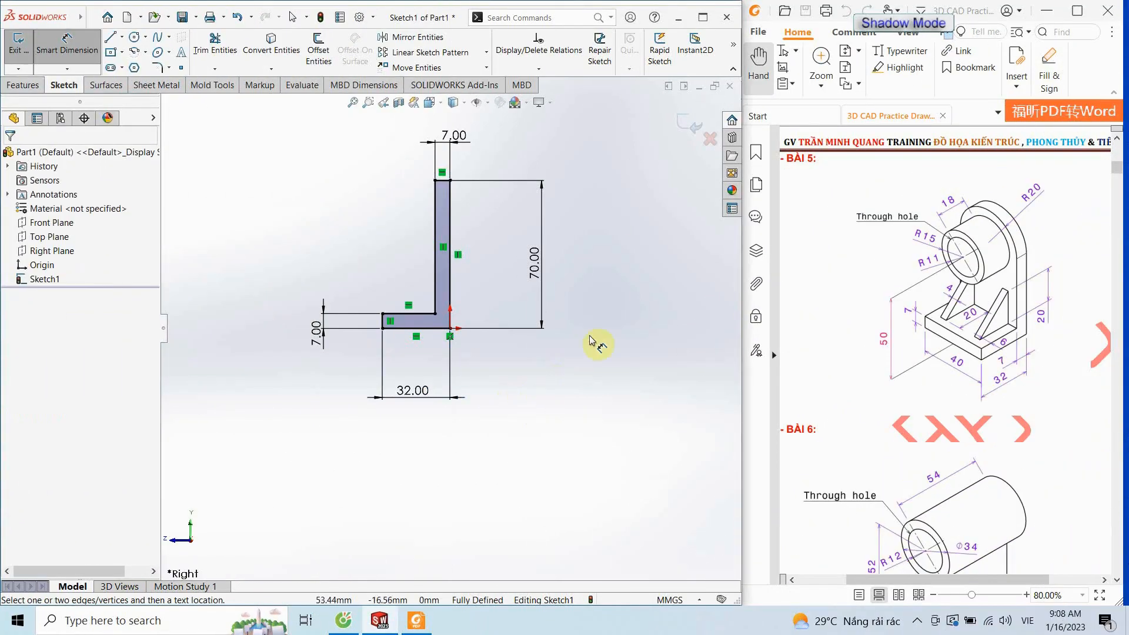
{"action": "left_click", "coordinate": [728, 124]}
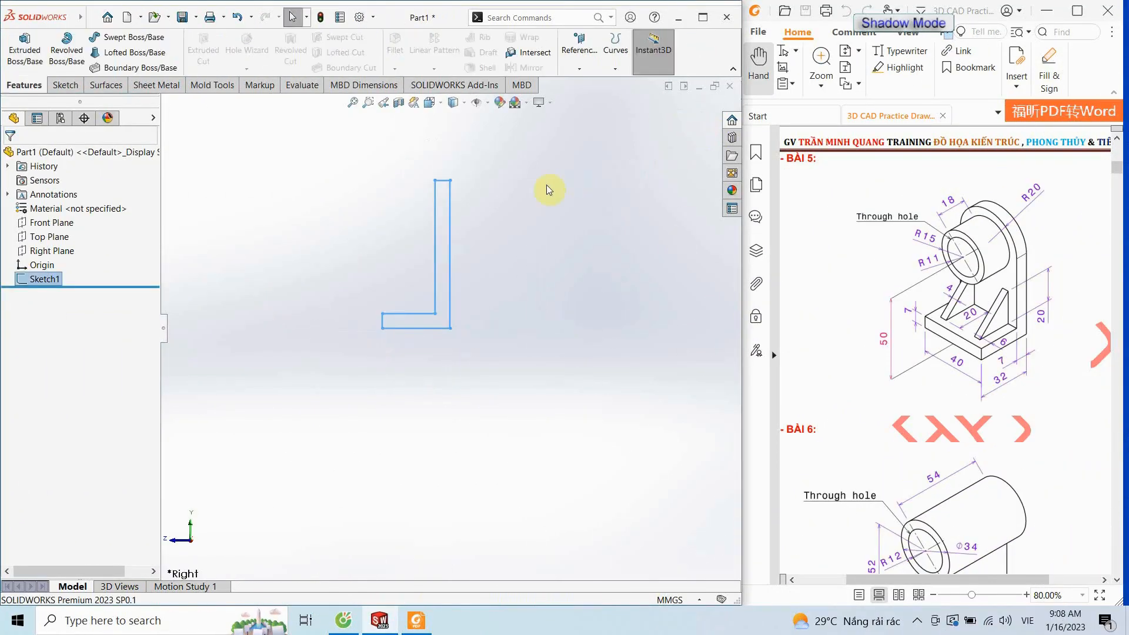
Extrude the L-shaped profile 40 mm as a blind boss in the reversed direction
{"action": "left_click", "coordinate": [429, 103]}
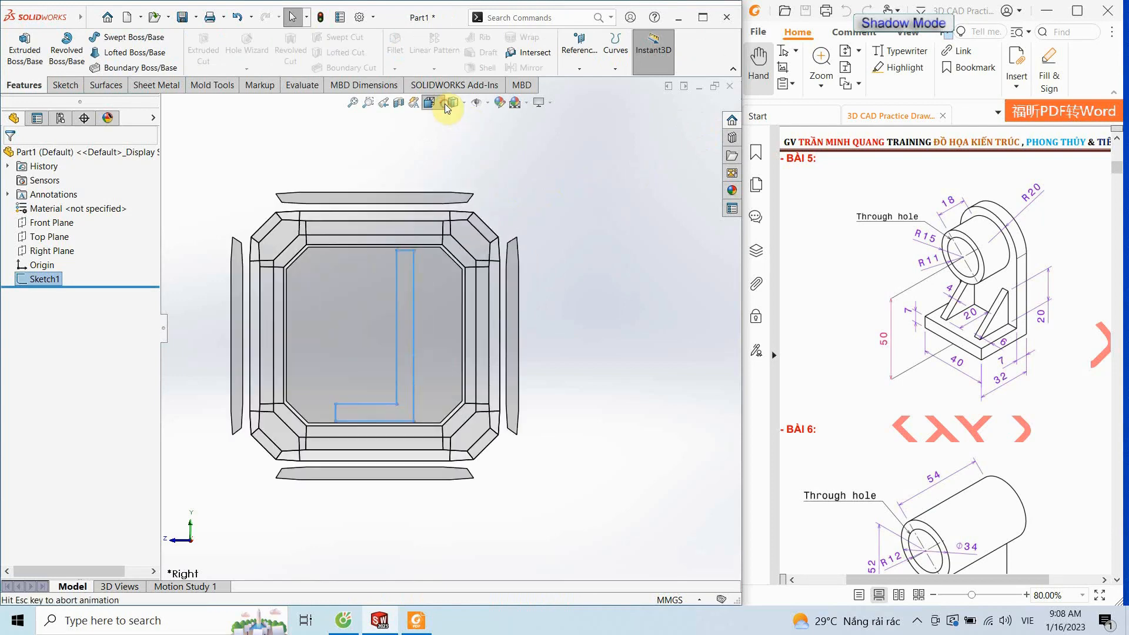
{"action": "left_click", "coordinate": [503, 144]}
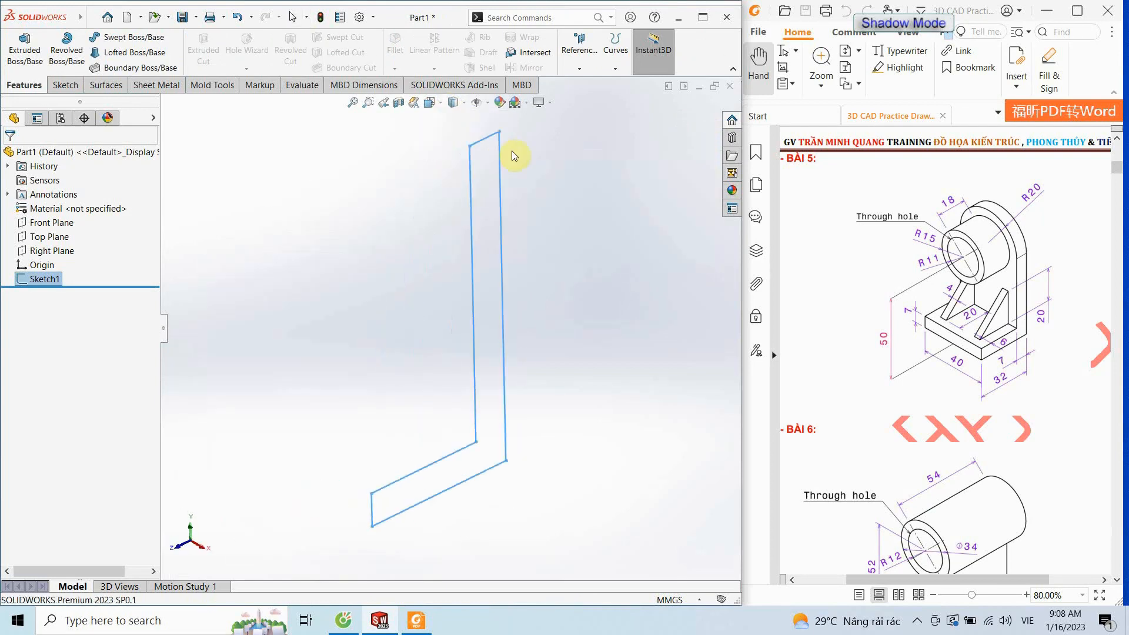
{"action": "left_click", "coordinate": [32, 53]}
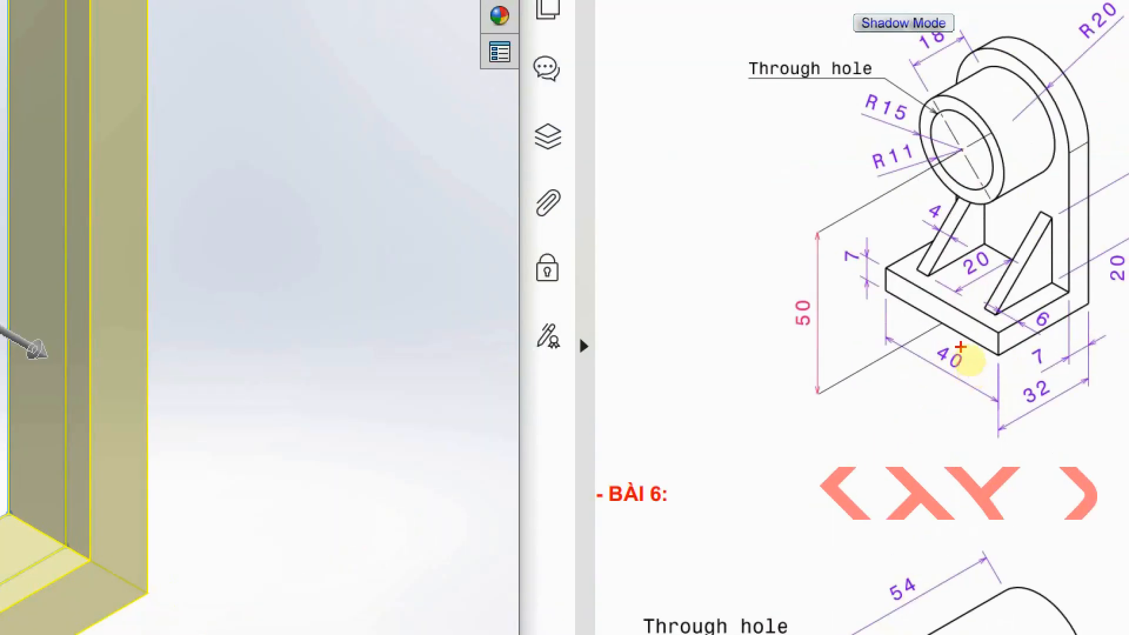
{"action": "mouse_move", "coordinate": [961, 346]}
{"action": "left_mouse_down"}
{"action": "mouse_move", "coordinate": [912, 350]}
{"action": "mouse_move", "coordinate": [964, 395]}
{"action": "mouse_move", "coordinate": [951, 344]}
{"action": "left_mouse_up"}
{"action": "key", "text": "Escape"}
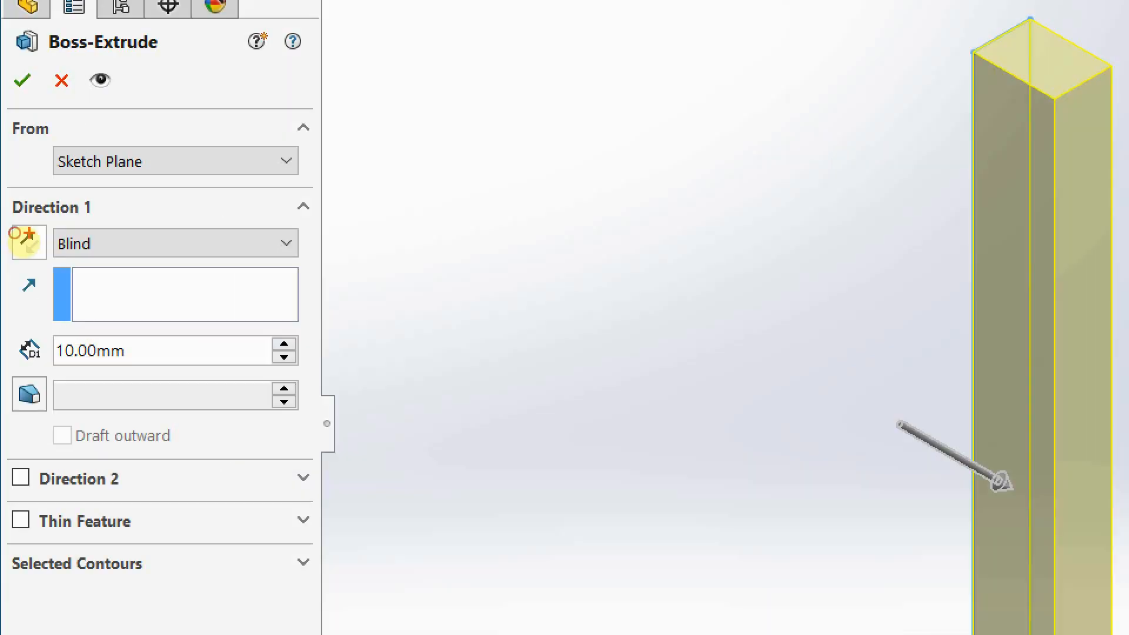
{"action": "left_click_drag", "start_coordinate": [5, 227], "coordinate": [95, 268], "text": "ctrl"}
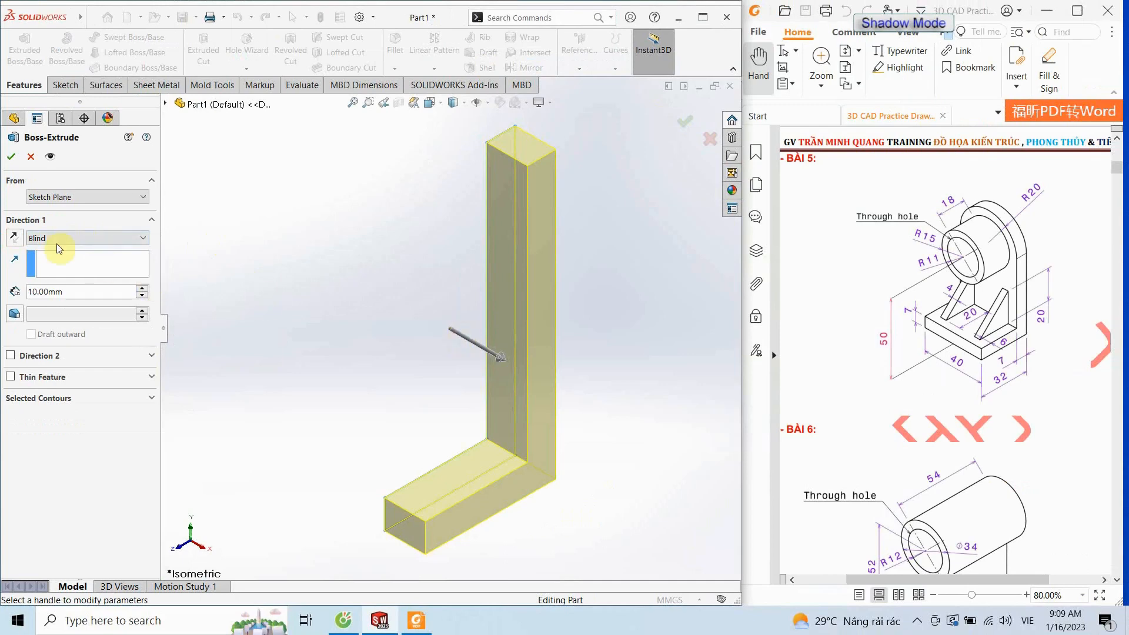
{"action": "left_click", "coordinate": [12, 237]}
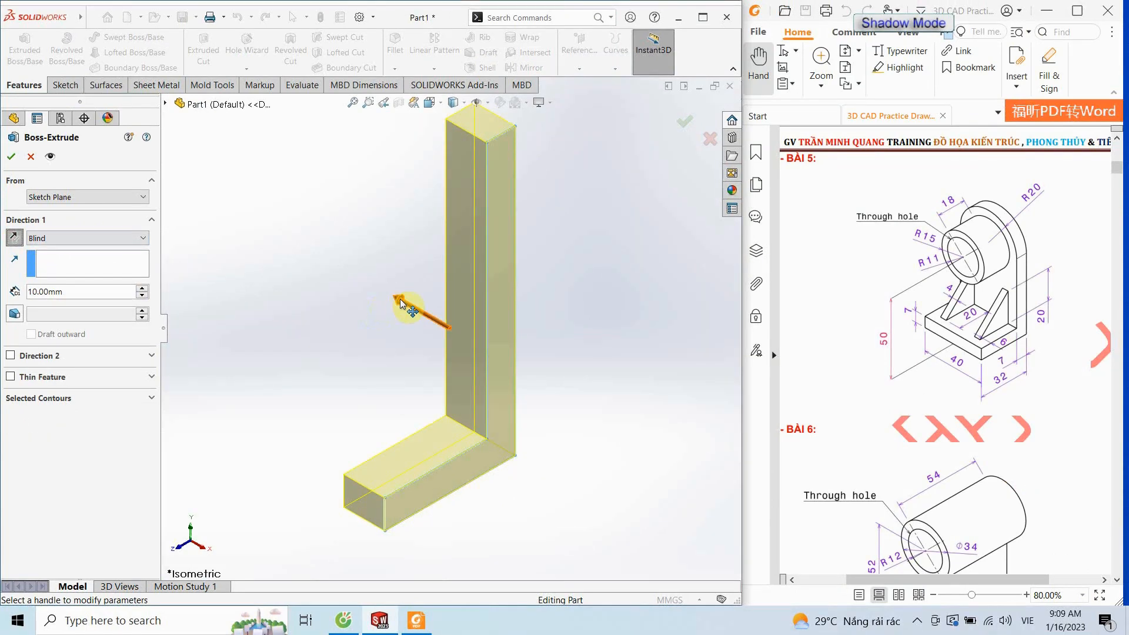
{"action": "left_click_drag", "start_coordinate": [400, 303], "coordinate": [283, 226]}
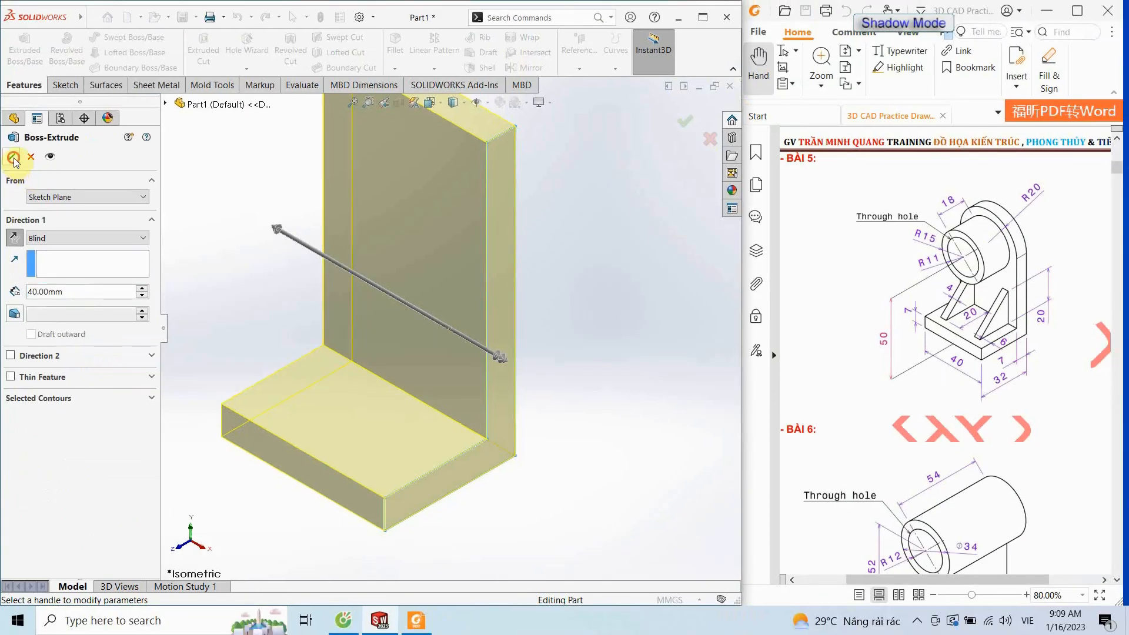
{"action": "left_click", "coordinate": [12, 157]}
{"action": "scroll", "coordinate": [524, 399], "scroll_direction": "up", "scroll_amount": 5}
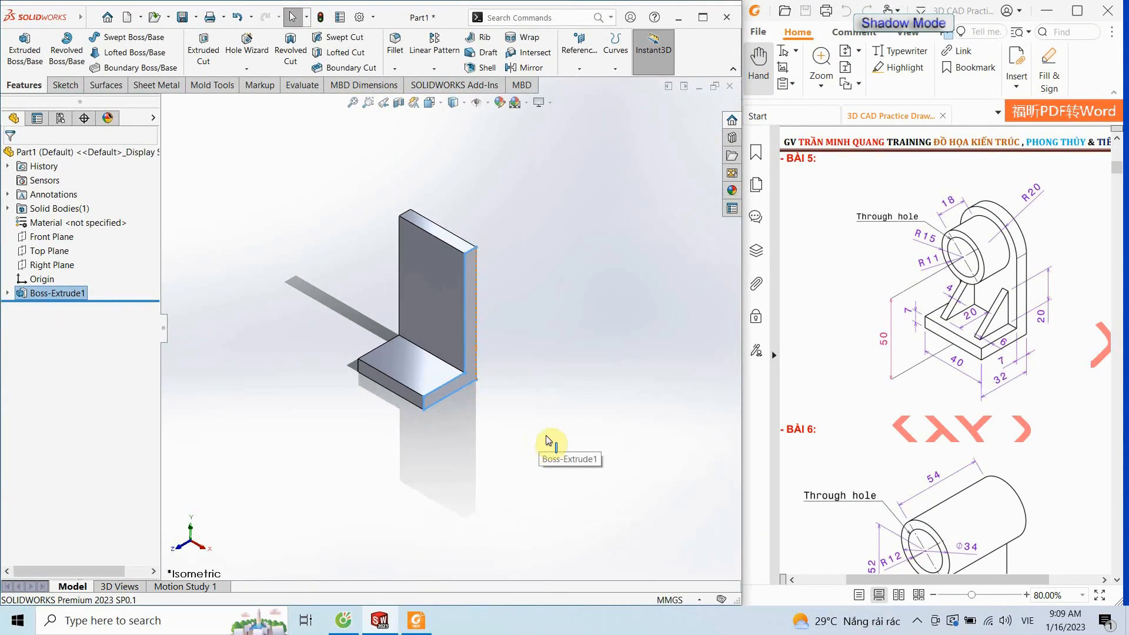
Round the top of the upright with a full round fillet, using its two side faces and the top face as center
{"action": "left_click", "coordinate": [470, 301]}
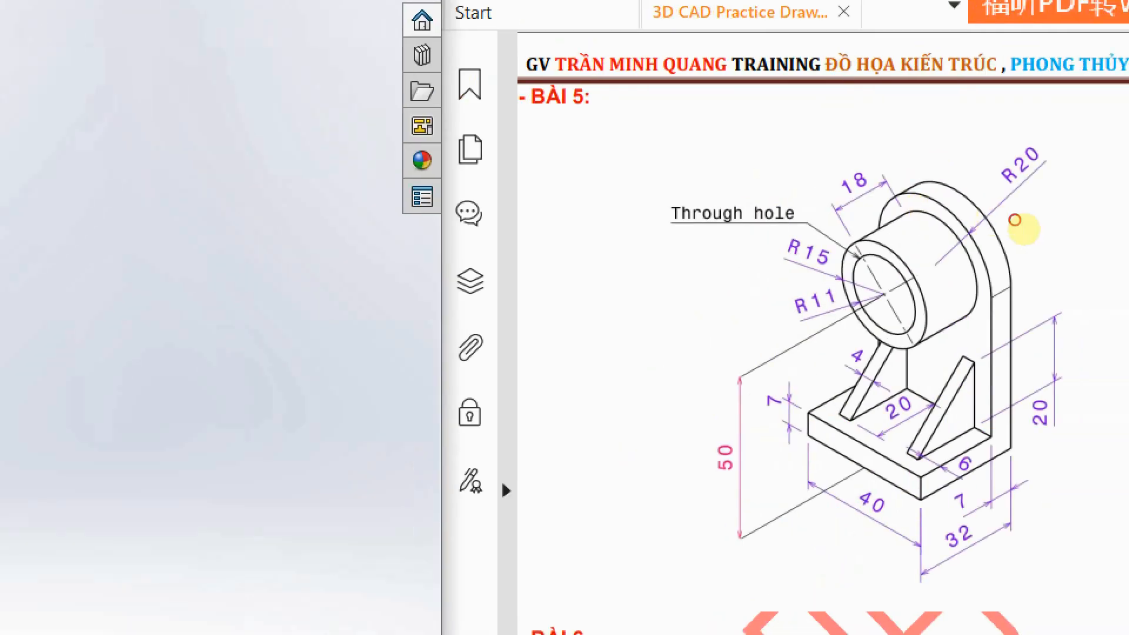
{"action": "left_click_drag", "start_coordinate": [844, 142], "coordinate": [1026, 319]}
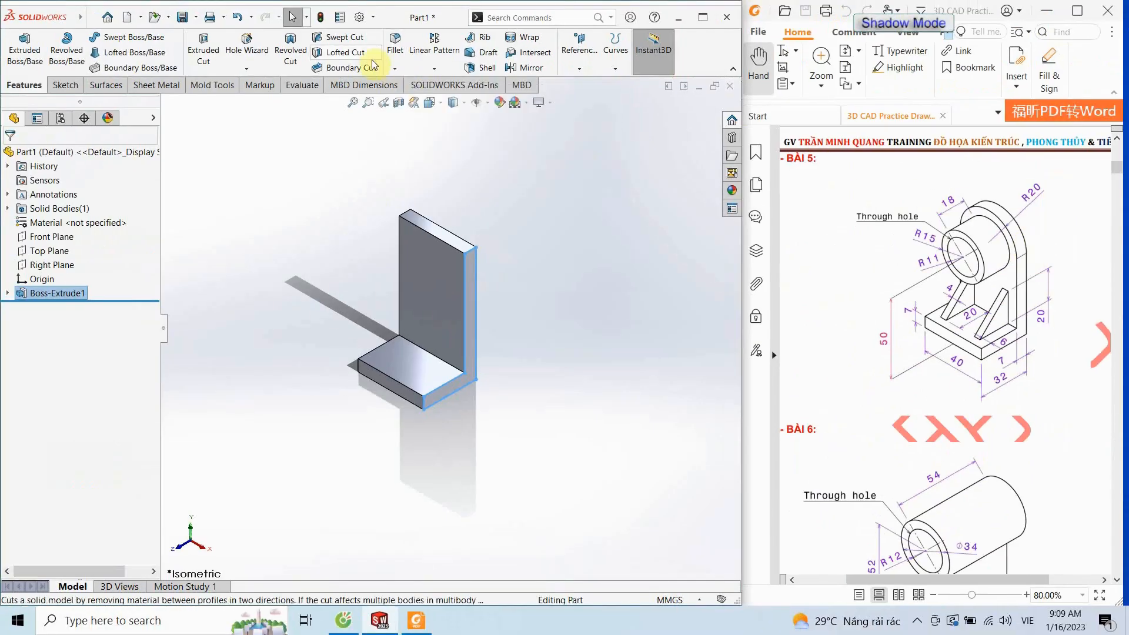
{"action": "left_click", "coordinate": [393, 47]}
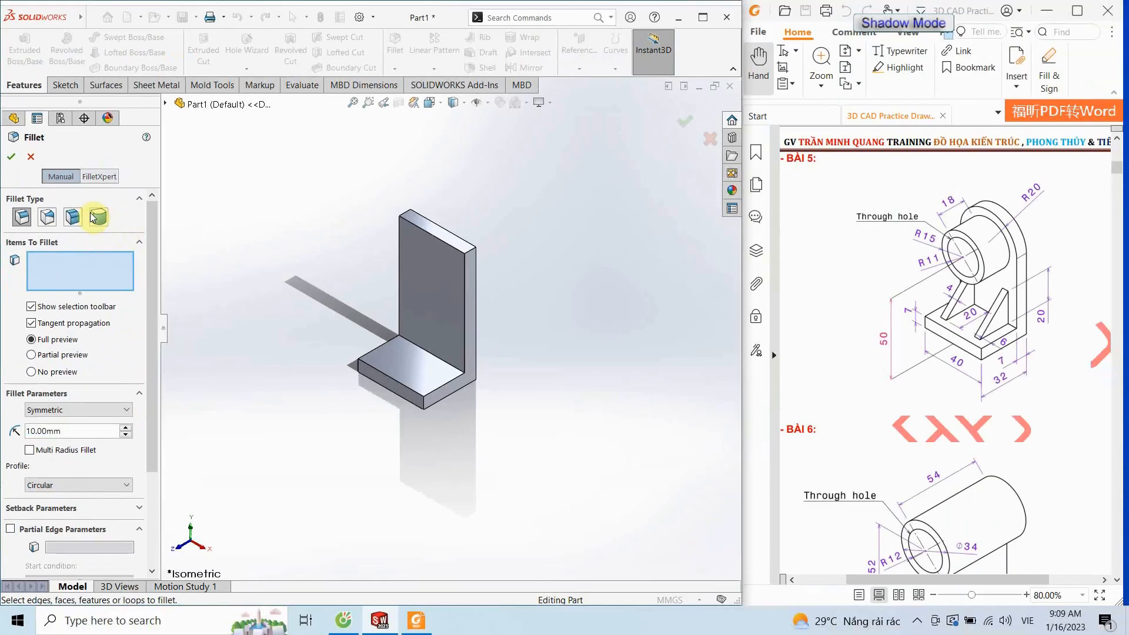
{"action": "left_click", "coordinate": [151, 215]}
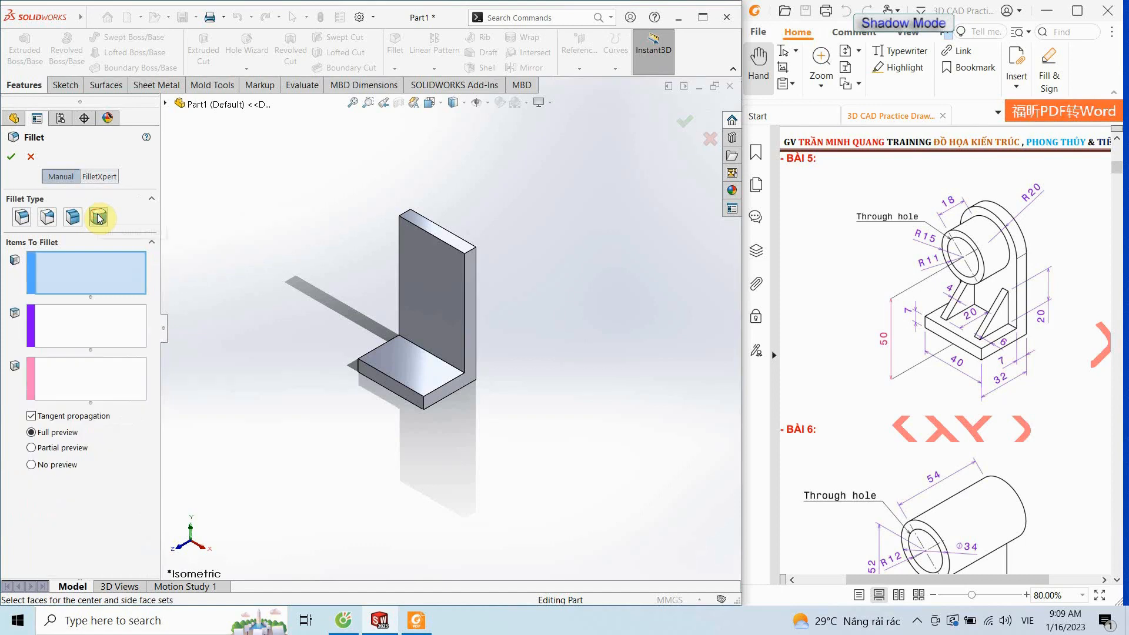
{"action": "left_click", "coordinate": [468, 281]}
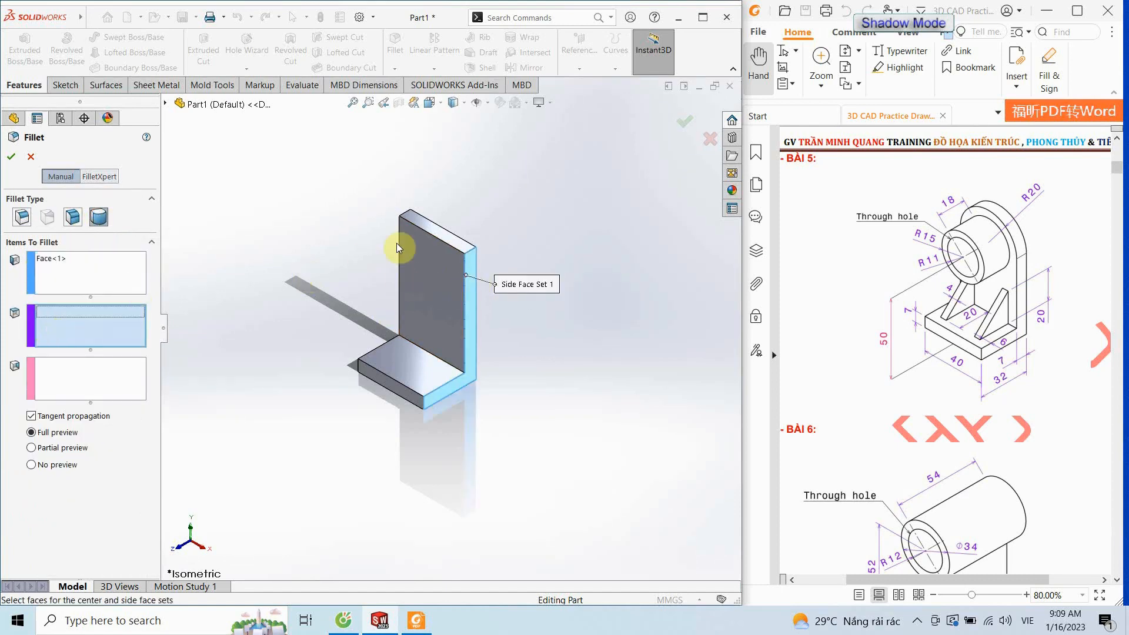
{"action": "left_click", "coordinate": [448, 237]}
{"action": "middle_click_drag", "start_coordinate": [386, 289], "coordinate": [477, 371]}
{"action": "left_click", "coordinate": [112, 377]}
{"action": "left_click", "coordinate": [430, 261]}
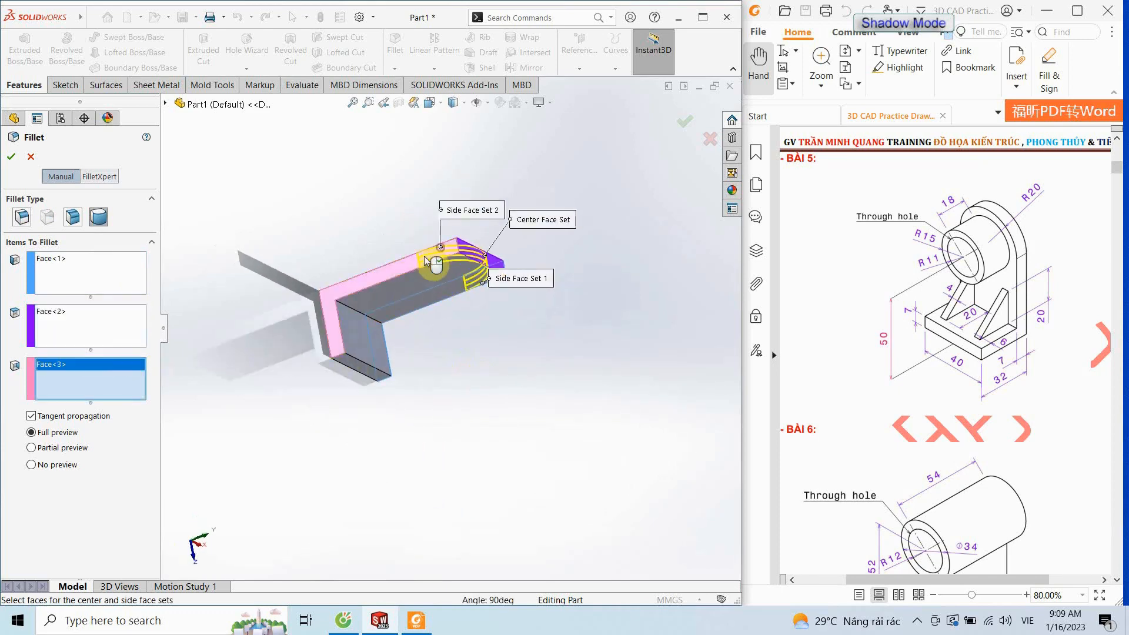
{"action": "left_click", "coordinate": [11, 156]}
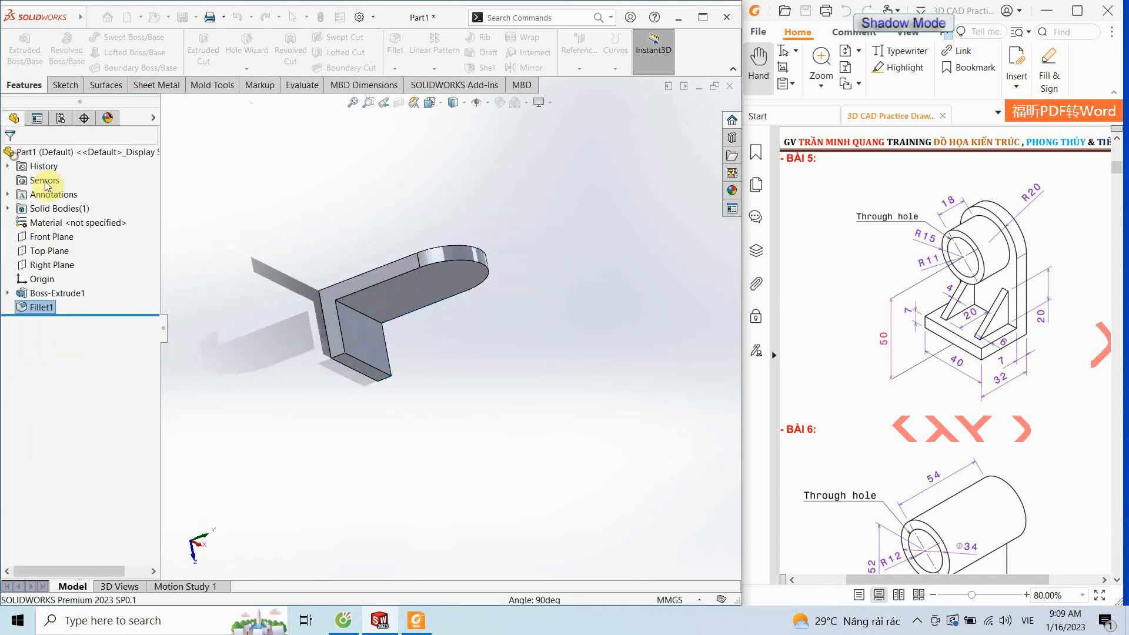
Start a sketch on the upright's front face and draw a circle of radius 15 mm centred on the rounded top's arc center
{"action": "middle_click_drag", "start_coordinate": [264, 224], "coordinate": [285, 169]}
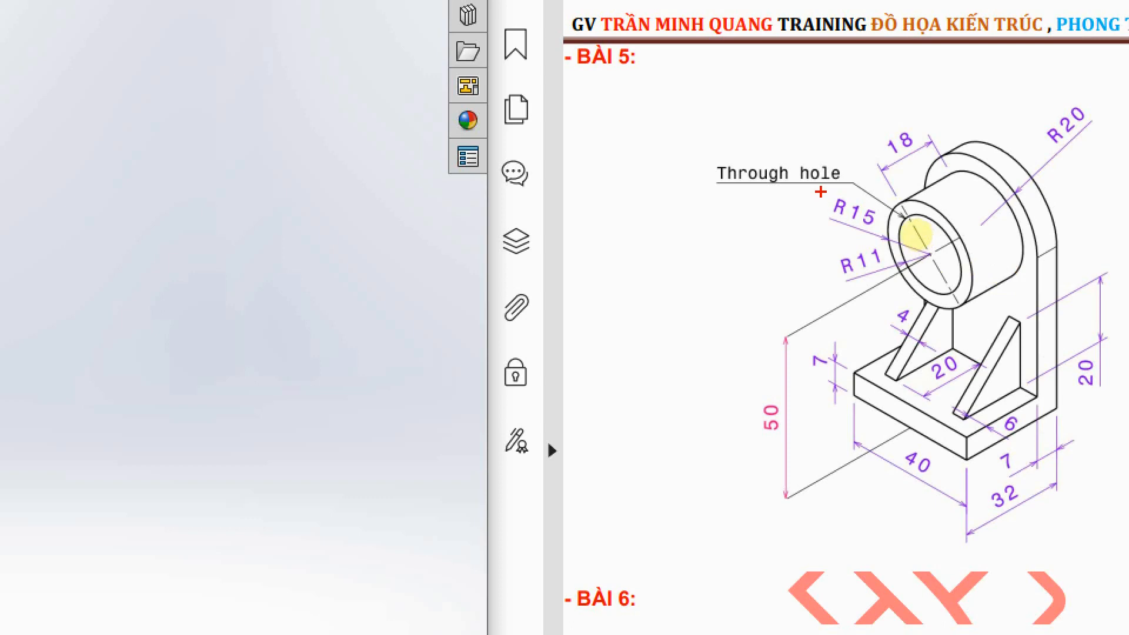
{"action": "mouse_move", "coordinate": [820, 191]}
{"action": "left_mouse_down"}
{"action": "mouse_move", "coordinate": [840, 267]}
{"action": "mouse_move", "coordinate": [903, 320]}
{"action": "mouse_move", "coordinate": [938, 309]}
{"action": "left_mouse_up"}
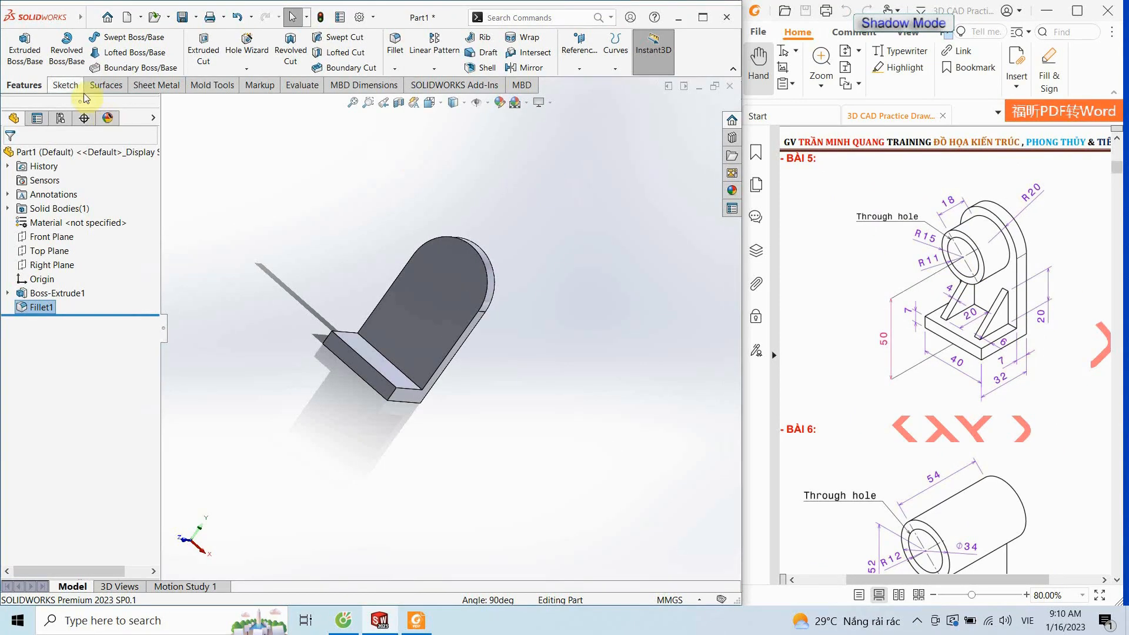
{"action": "left_click", "coordinate": [65, 85]}
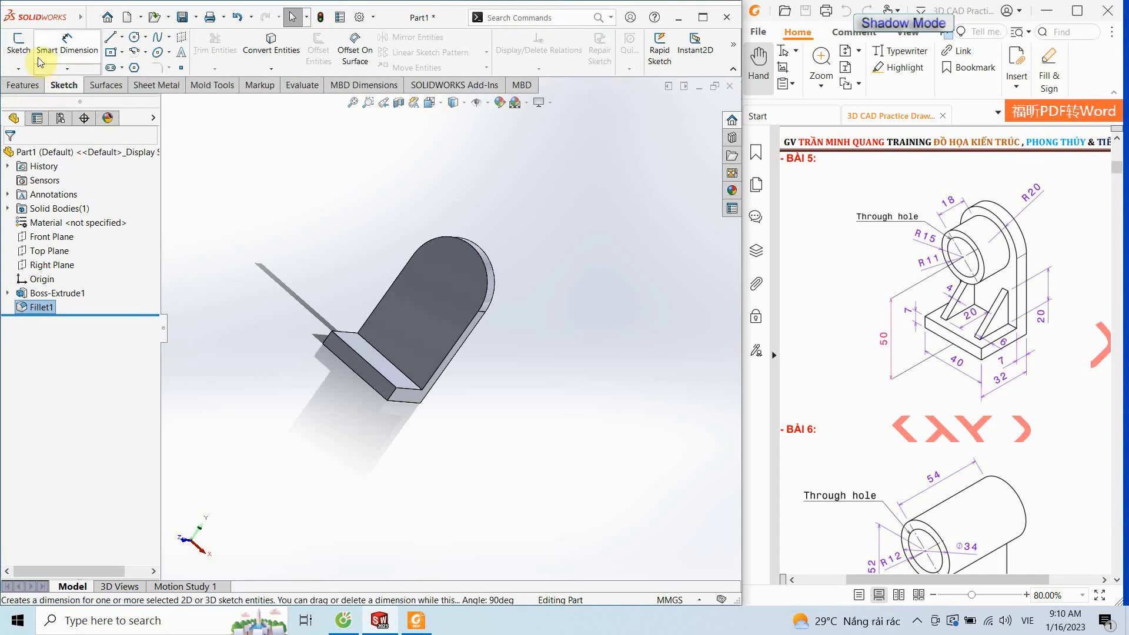
{"action": "left_click", "coordinate": [18, 47]}
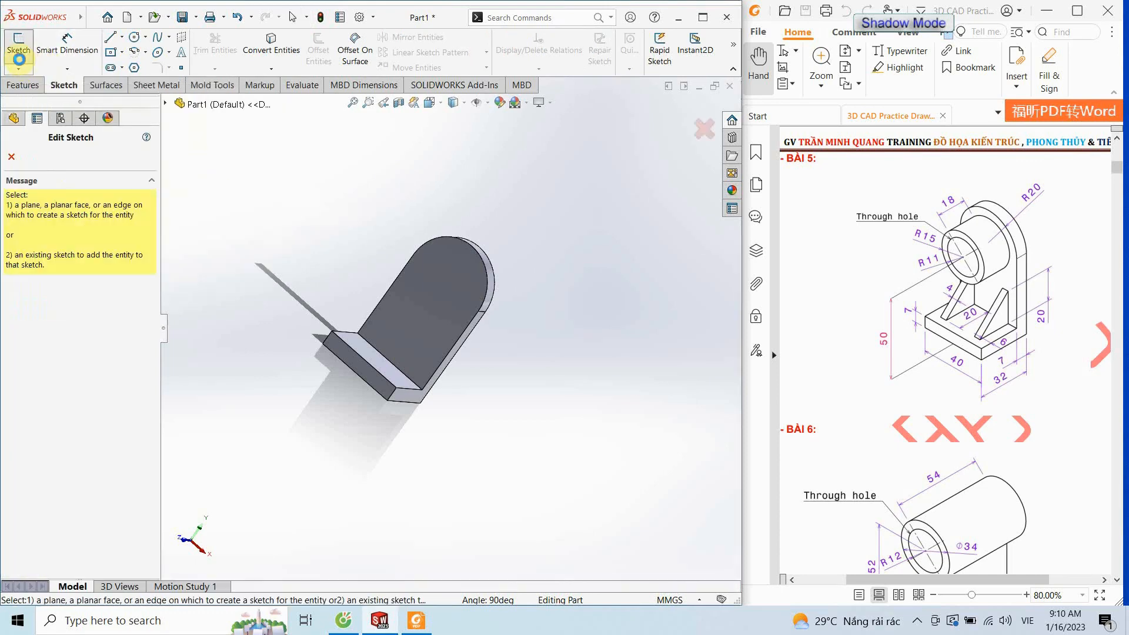
{"action": "left_click", "coordinate": [478, 270]}
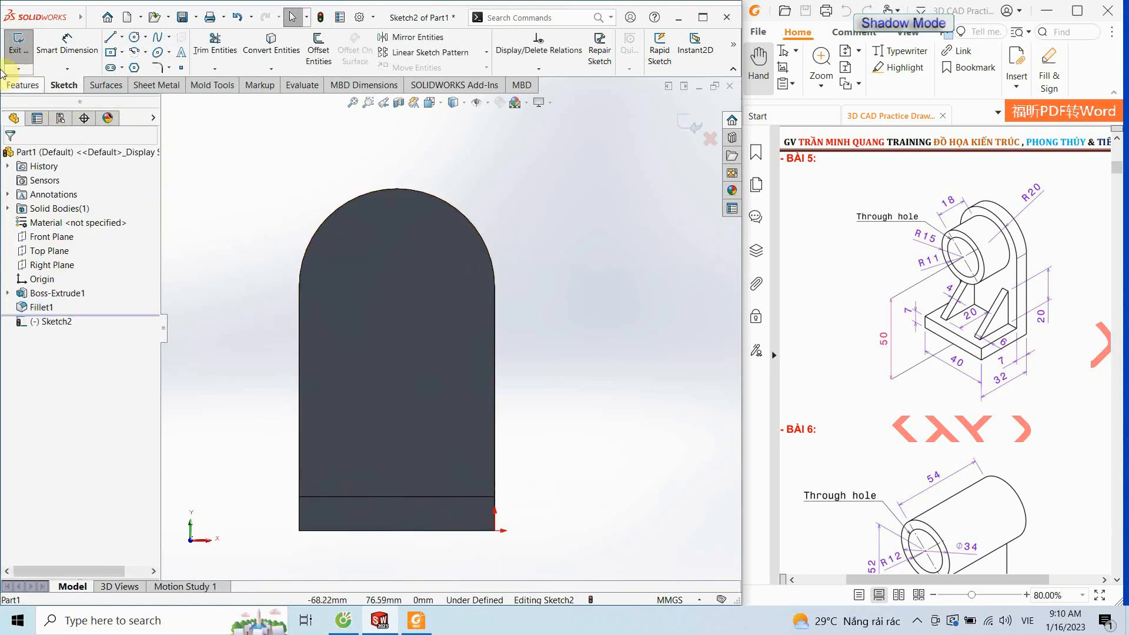
{"action": "left_click", "coordinate": [134, 40]}
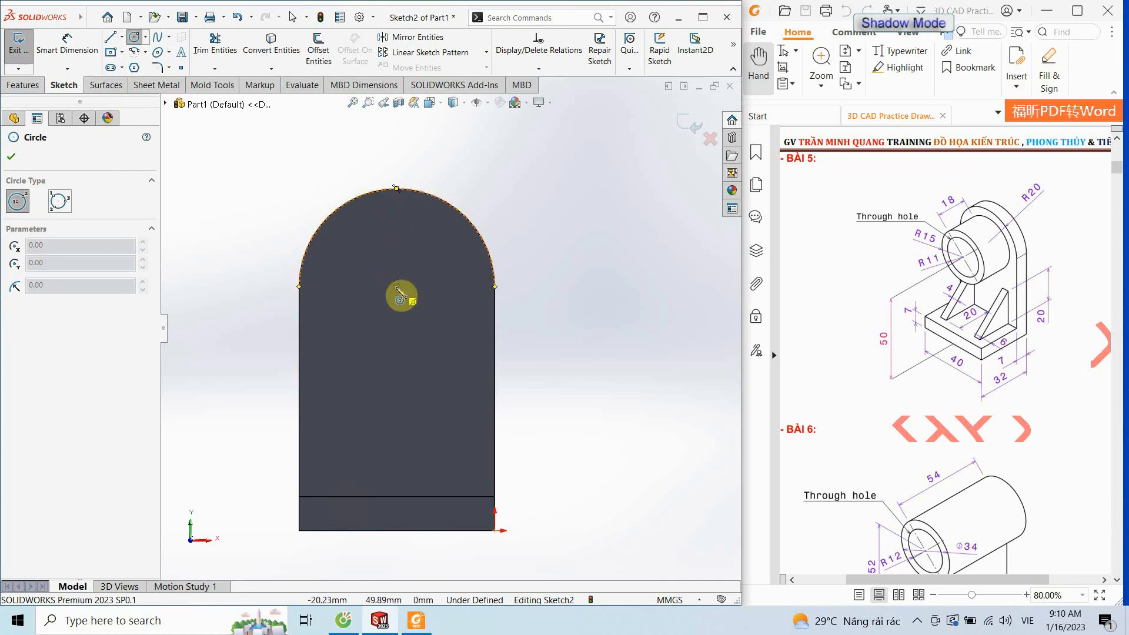
{"action": "left_click", "coordinate": [396, 286]}
{"action": "left_click", "coordinate": [428, 254]}
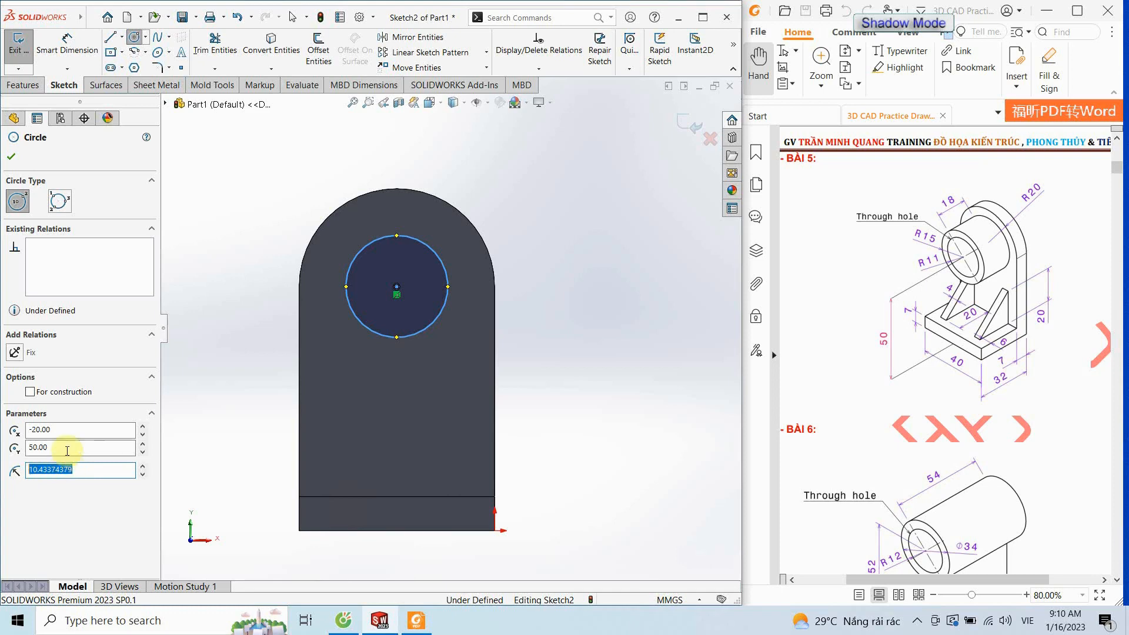
{"action": "type", "text": "15"}
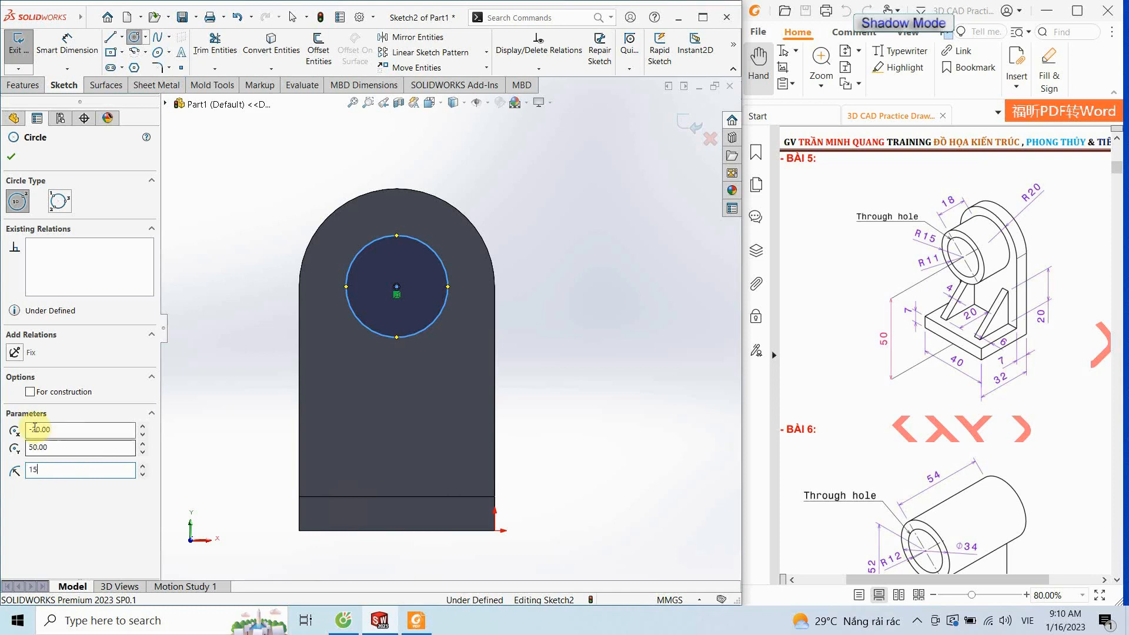
{"action": "left_click", "coordinate": [10, 156]}
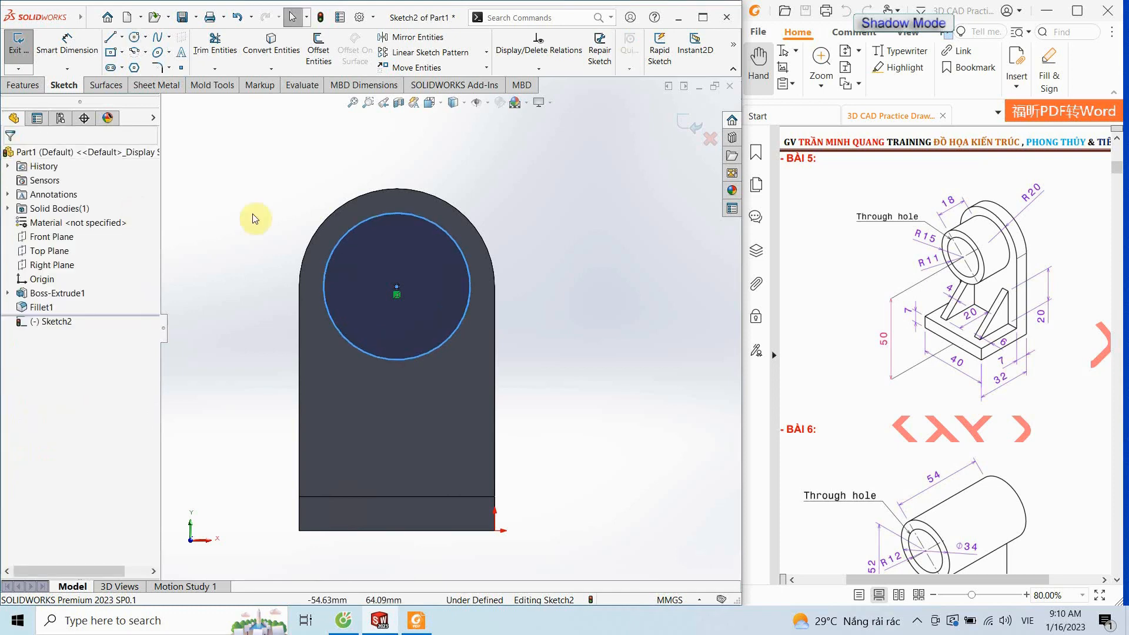
Draw a concentric inner circle of radius 11 mm inside the first circle and exit the sketch
{"action": "left_click", "coordinate": [134, 37]}
{"action": "left_click", "coordinate": [398, 287]}
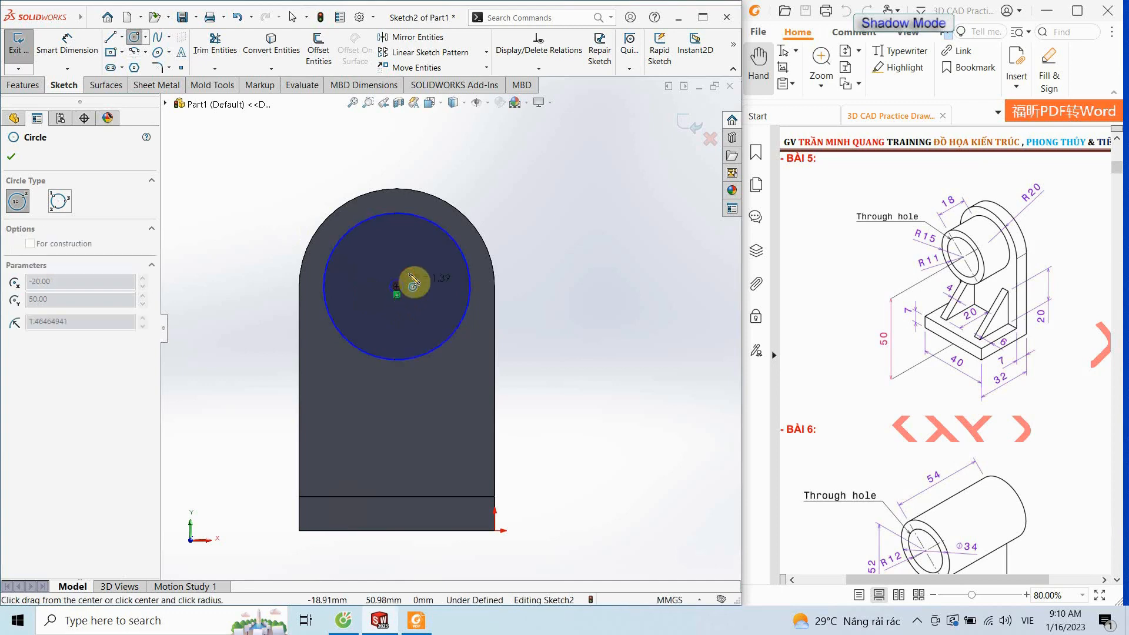
{"action": "left_click", "coordinate": [428, 260]}
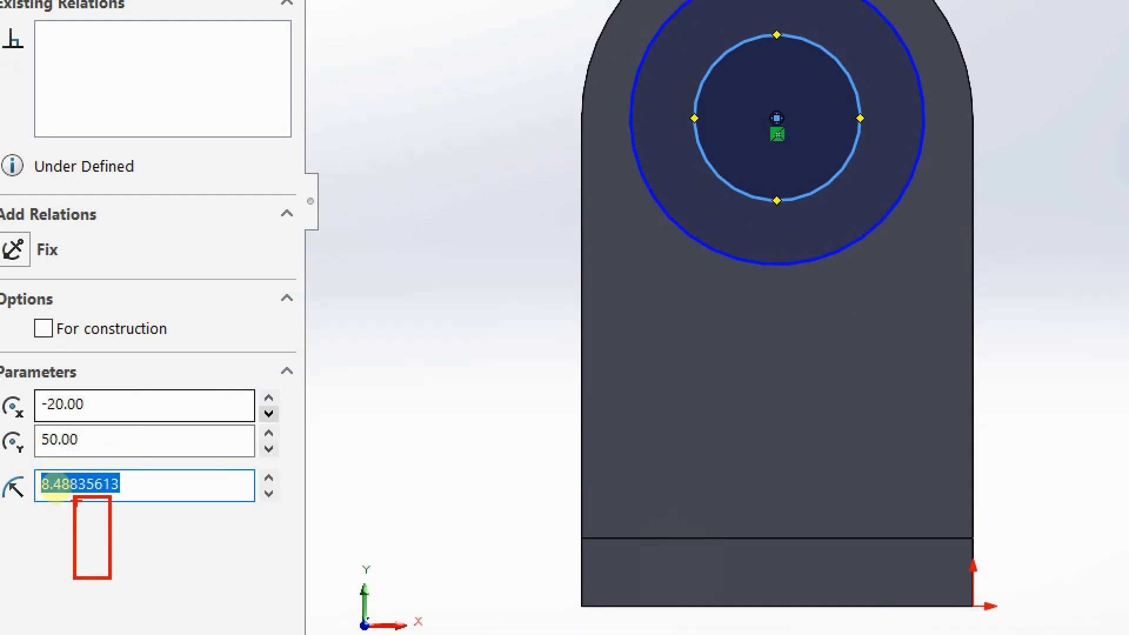
{"action": "key", "text": "ctrl+Escape"}
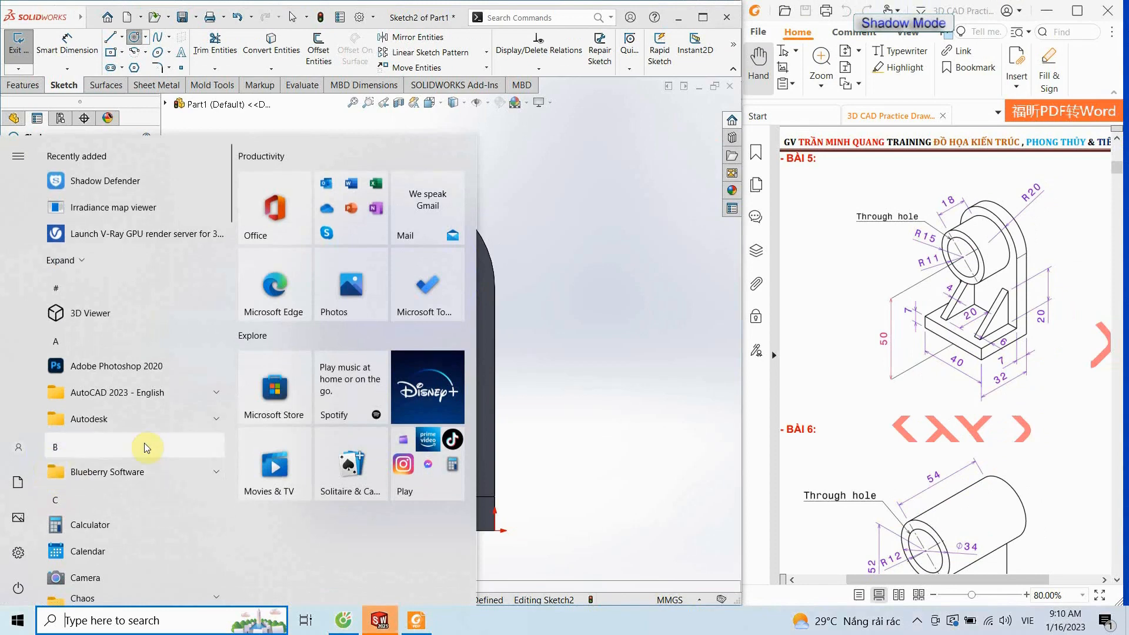
{"action": "key", "text": "Escape"}
{"action": "left_click_drag", "start_coordinate": [89, 468], "coordinate": [3, 476]}
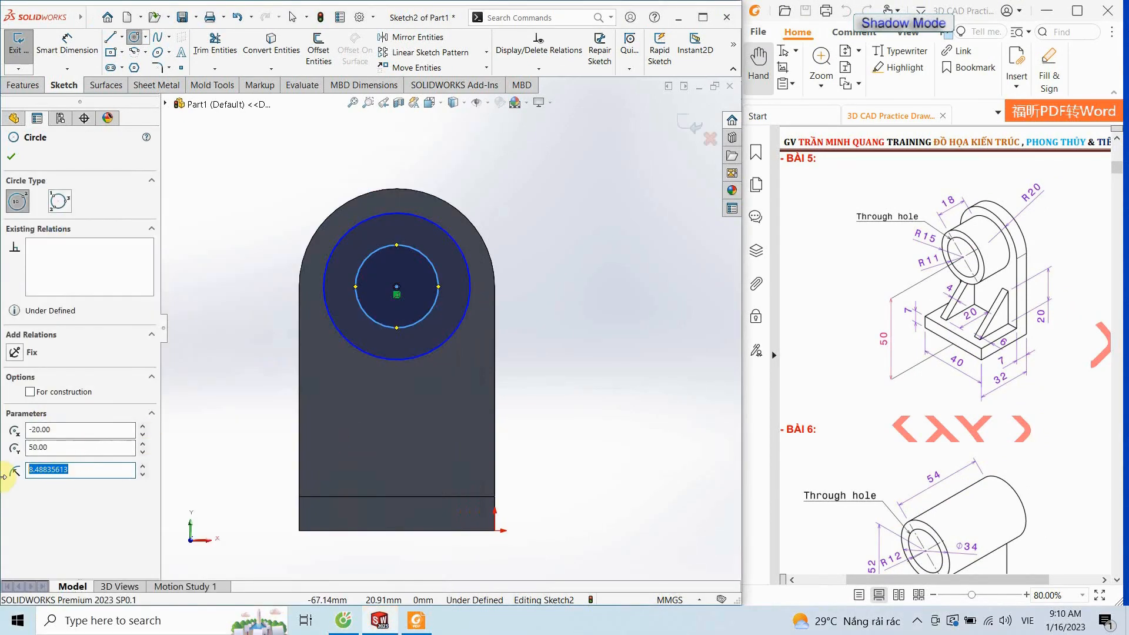
{"action": "type", "text": "11"}
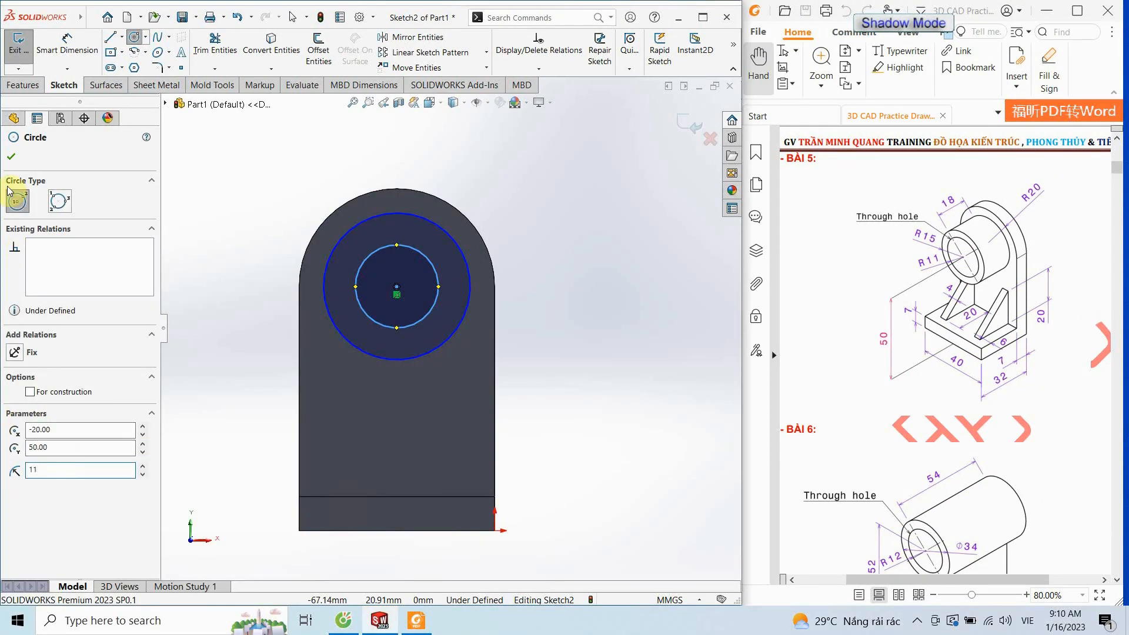
{"action": "left_click", "coordinate": [10, 157]}
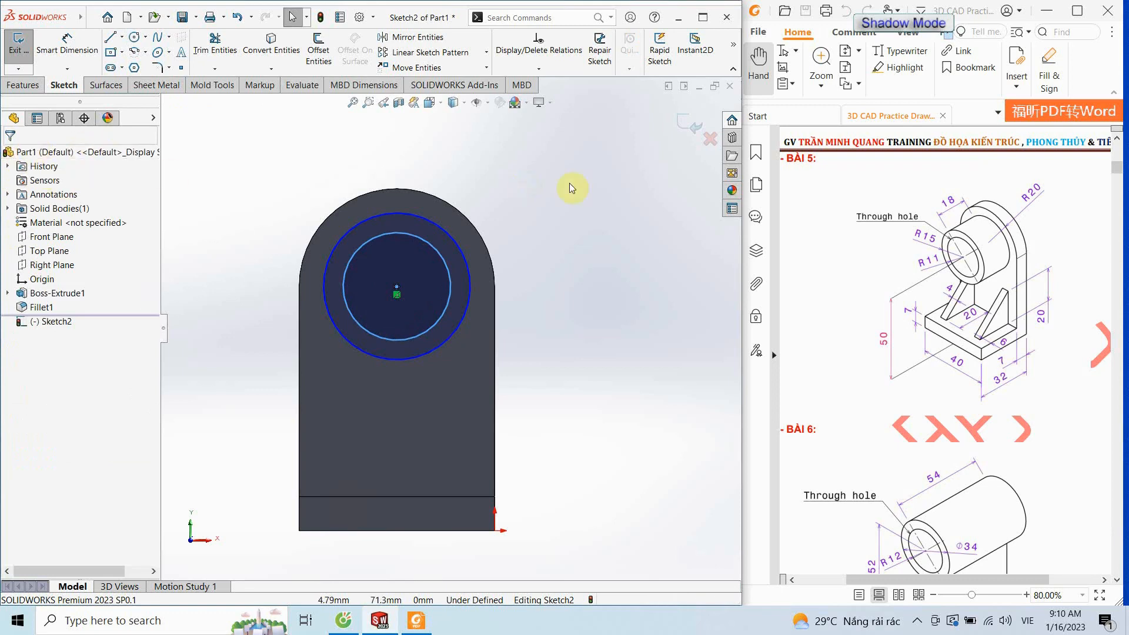
{"action": "left_click", "coordinate": [688, 122]}
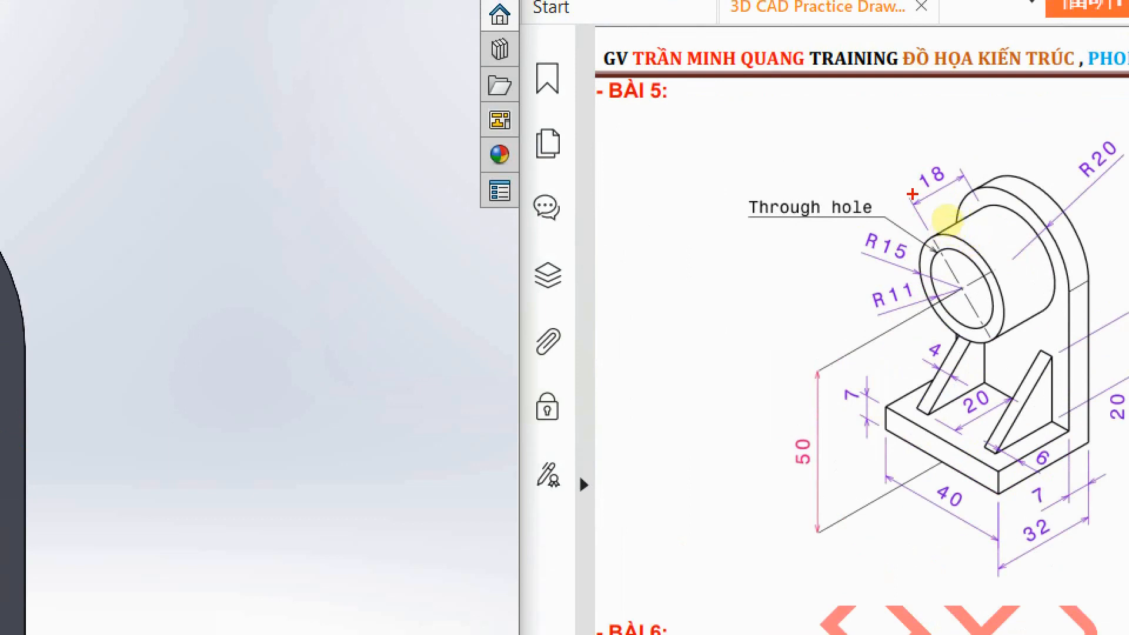
Extrude the concentric-circle sketch as an 18 mm blind boss outward from the upright's front face, merging the result
{"action": "mouse_move", "coordinate": [937, 189]}
{"action": "left_mouse_down"}
{"action": "mouse_move", "coordinate": [910, 264]}
{"action": "mouse_move", "coordinate": [891, 279]}
{"action": "left_mouse_up"}
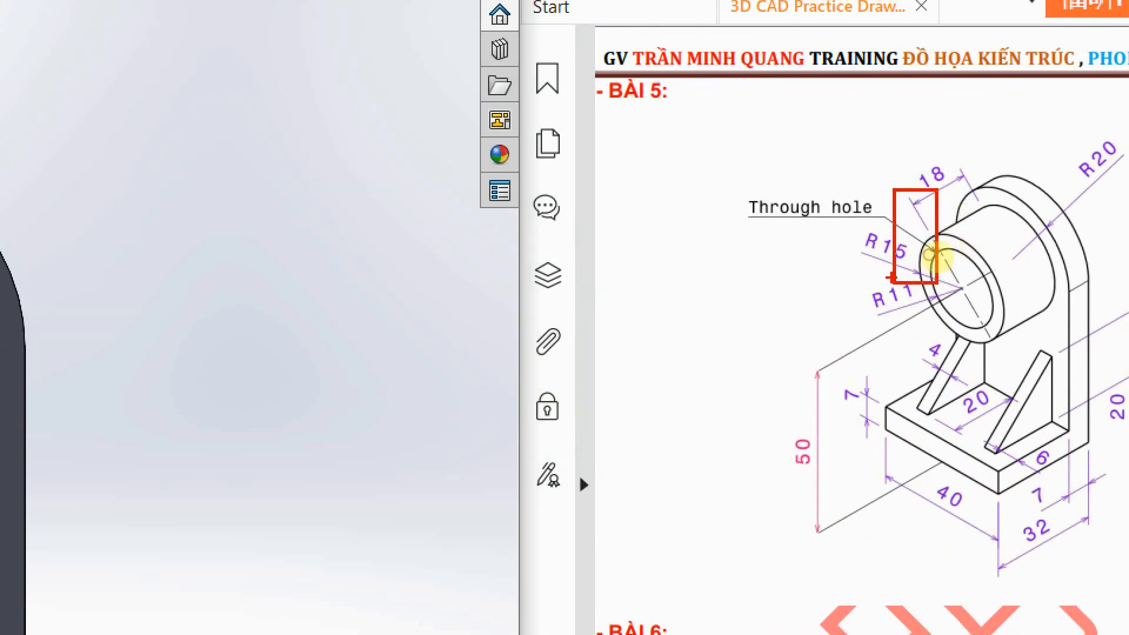
{"action": "left_click_drag", "start_coordinate": [956, 206], "coordinate": [901, 279]}
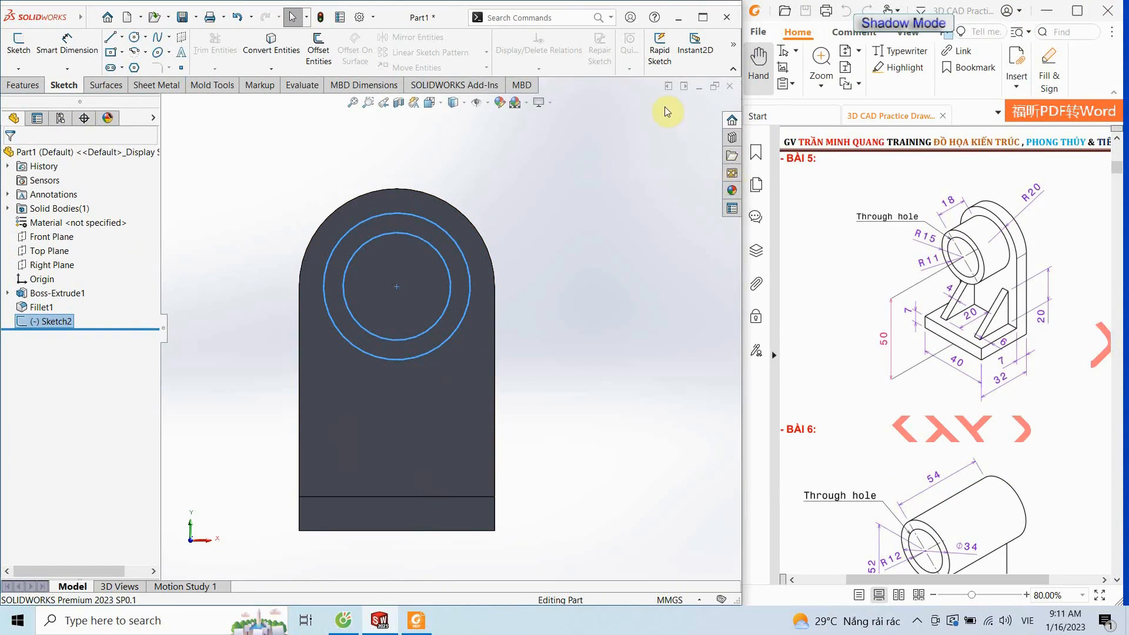
{"action": "left_click", "coordinate": [434, 103]}
{"action": "left_click", "coordinate": [454, 102]}
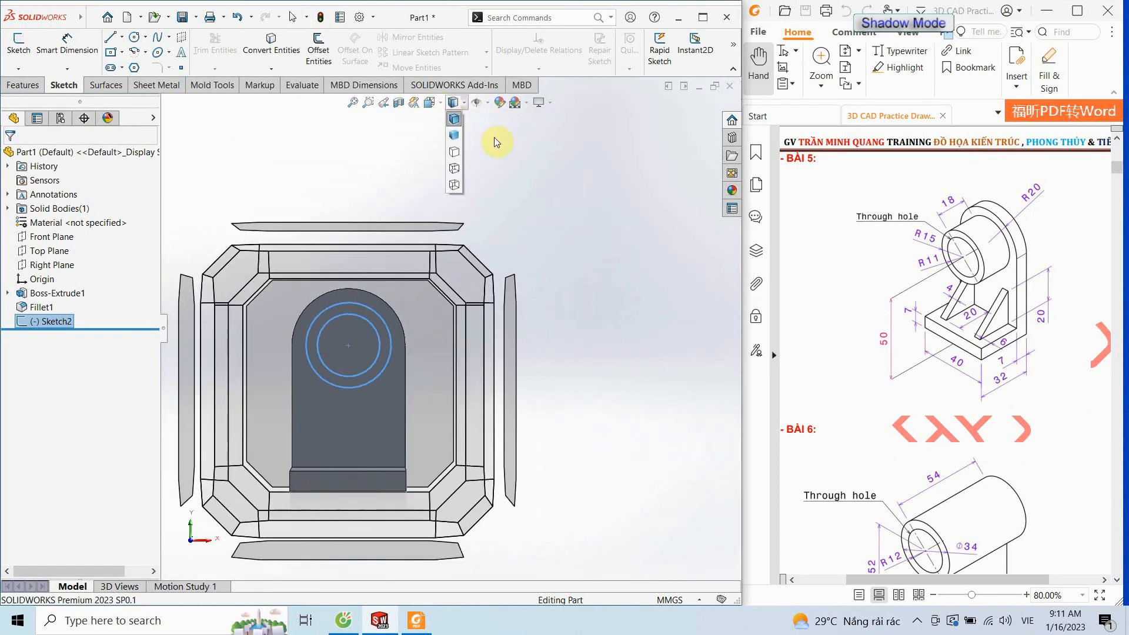
{"action": "left_click", "coordinate": [431, 103]}
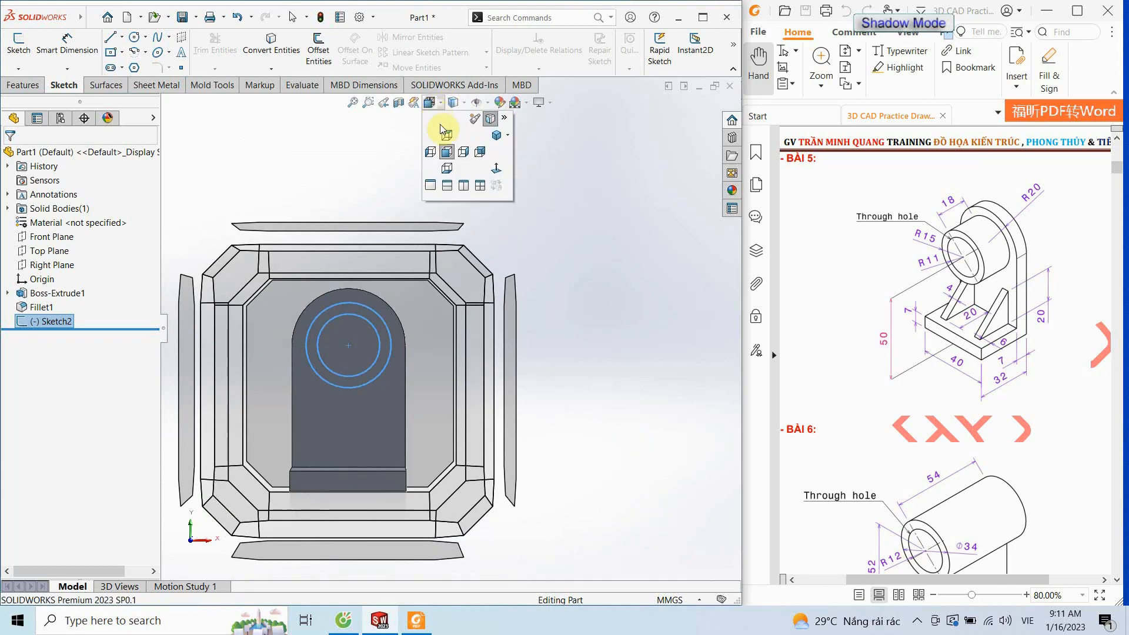
{"action": "left_click", "coordinate": [497, 137]}
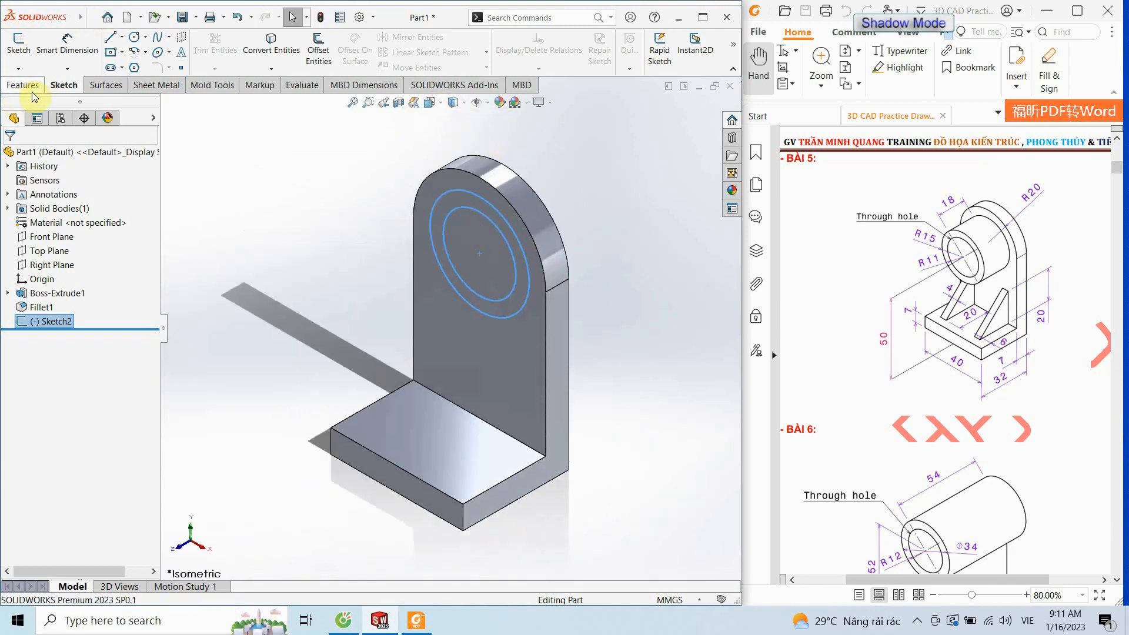
{"action": "left_click", "coordinate": [24, 86]}
{"action": "left_click", "coordinate": [25, 52]}
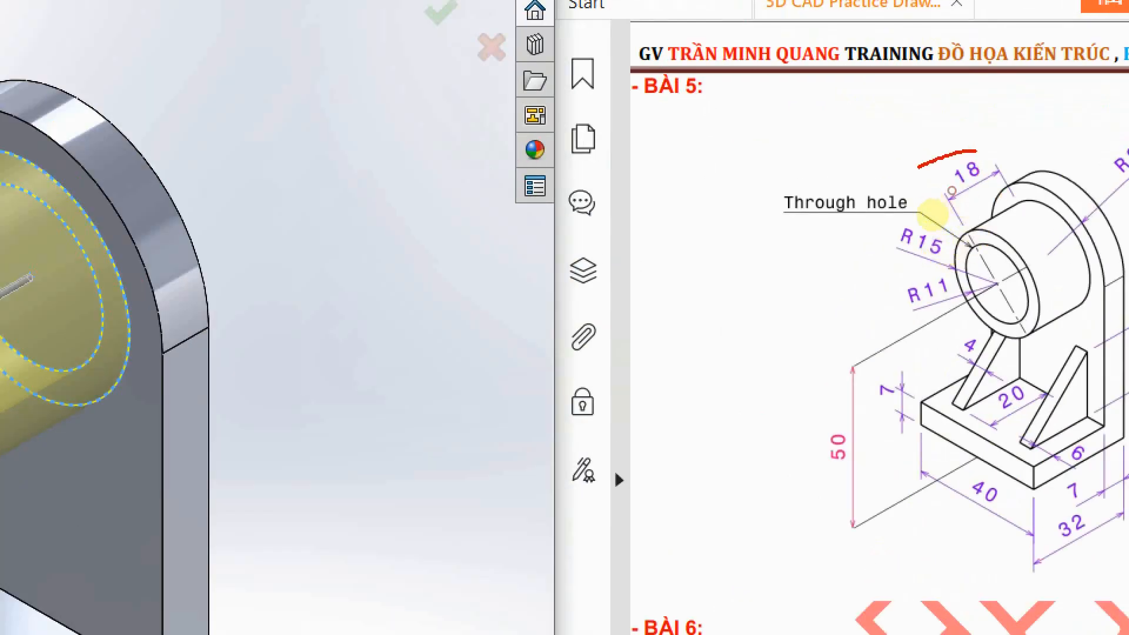
{"action": "mouse_move", "coordinate": [936, 154]}
{"action": "left_mouse_down"}
{"action": "mouse_move", "coordinate": [985, 191]}
{"action": "mouse_move", "coordinate": [936, 155]}
{"action": "left_mouse_up"}
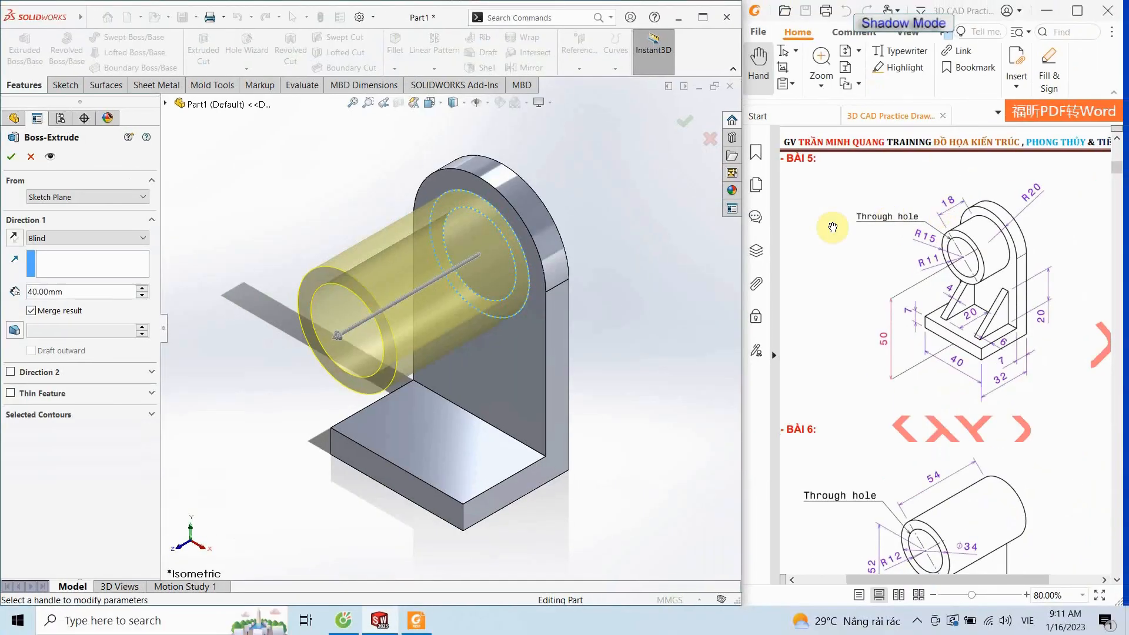
{"action": "left_click", "coordinate": [353, 329]}
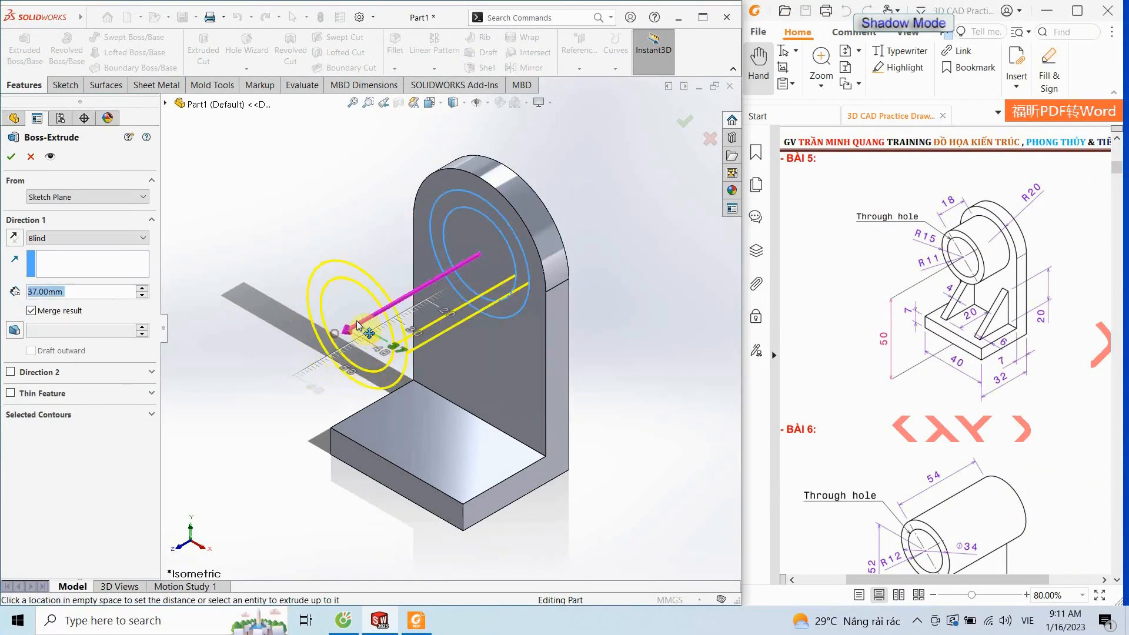
{"action": "left_click_drag", "start_coordinate": [417, 304], "coordinate": [462, 318]}
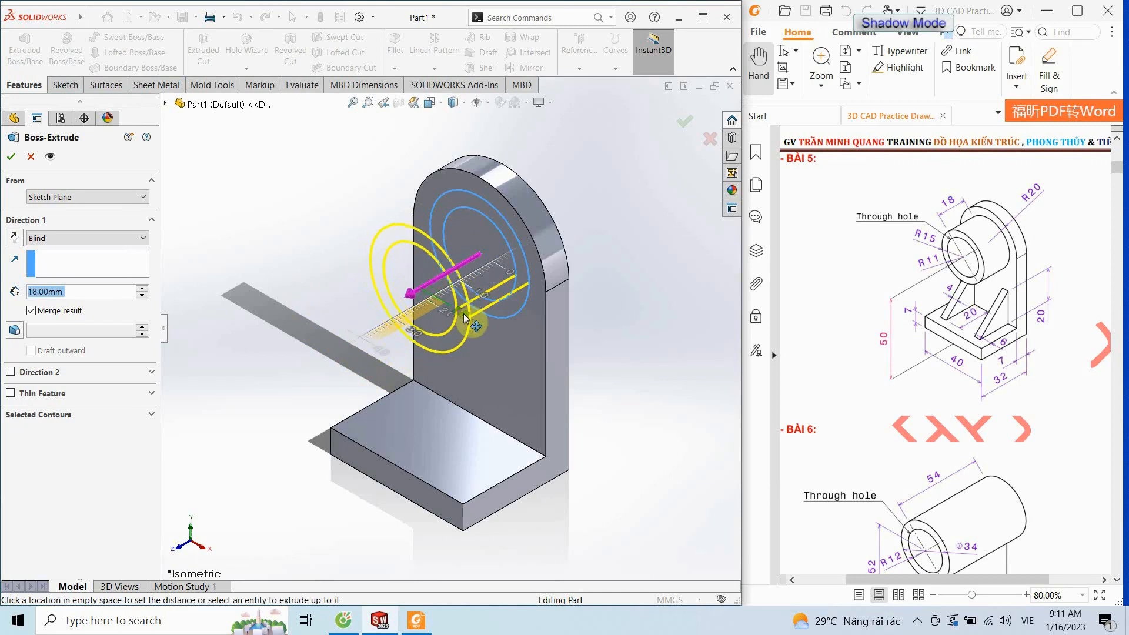
{"action": "left_click", "coordinate": [464, 313]}
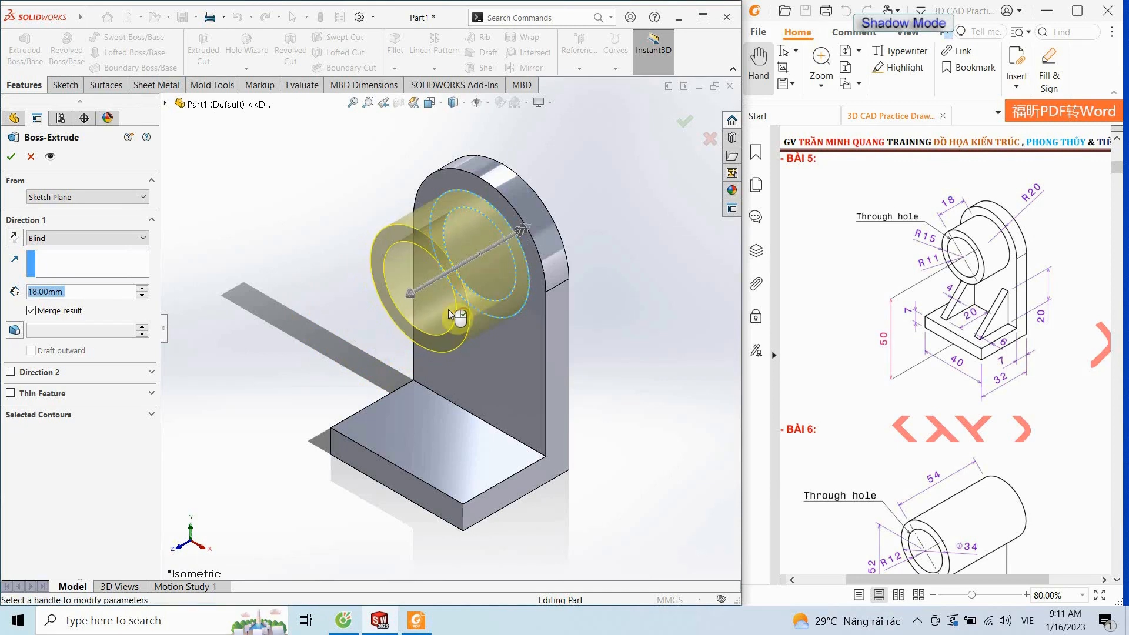
{"action": "left_click", "coordinate": [10, 155]}
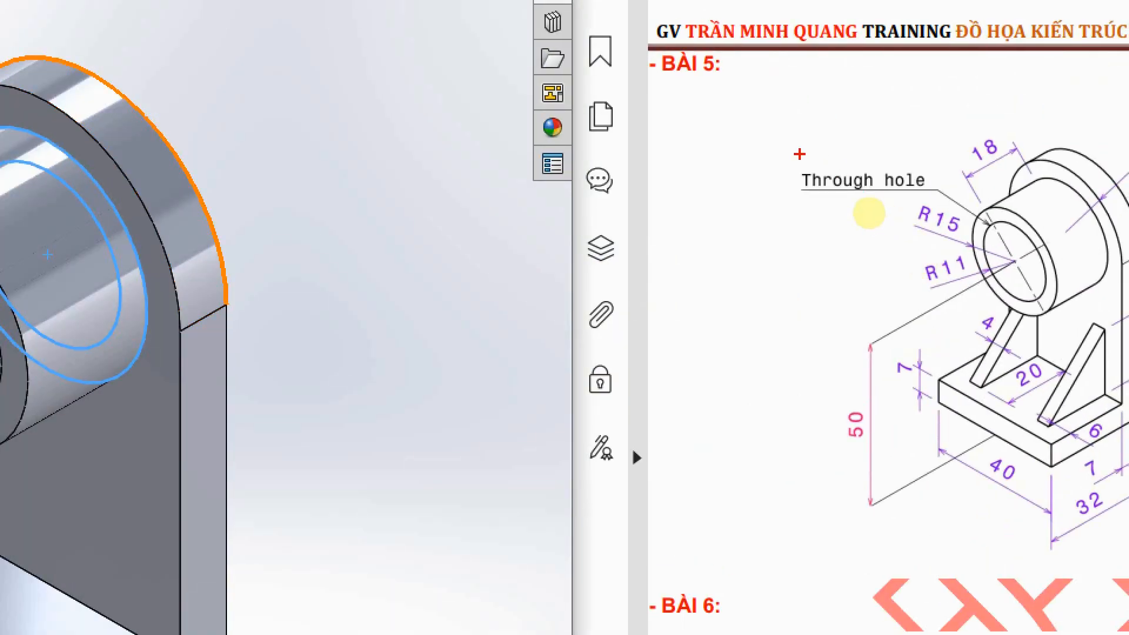
{"action": "mouse_move", "coordinate": [786, 154]}
{"action": "left_mouse_down"}
{"action": "mouse_move", "coordinate": [823, 186]}
{"action": "mouse_move", "coordinate": [934, 202]}
{"action": "left_mouse_up"}
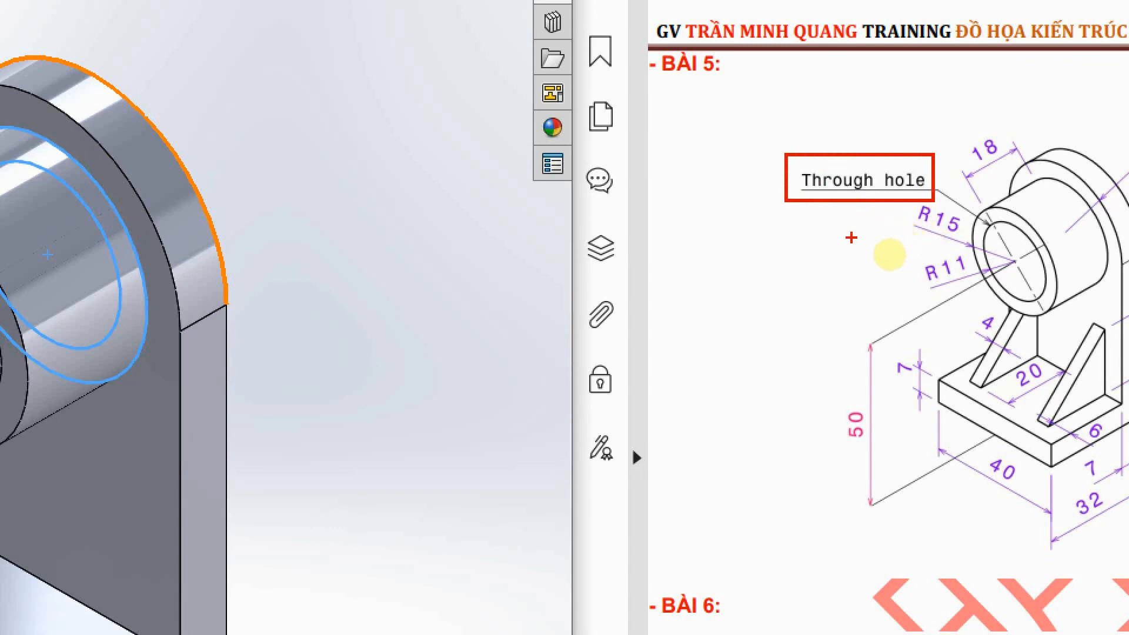
{"action": "mouse_move", "coordinate": [843, 243]}
{"action": "left_mouse_down"}
{"action": "mouse_move", "coordinate": [824, 343]}
{"action": "mouse_move", "coordinate": [858, 269]}
{"action": "left_mouse_up"}
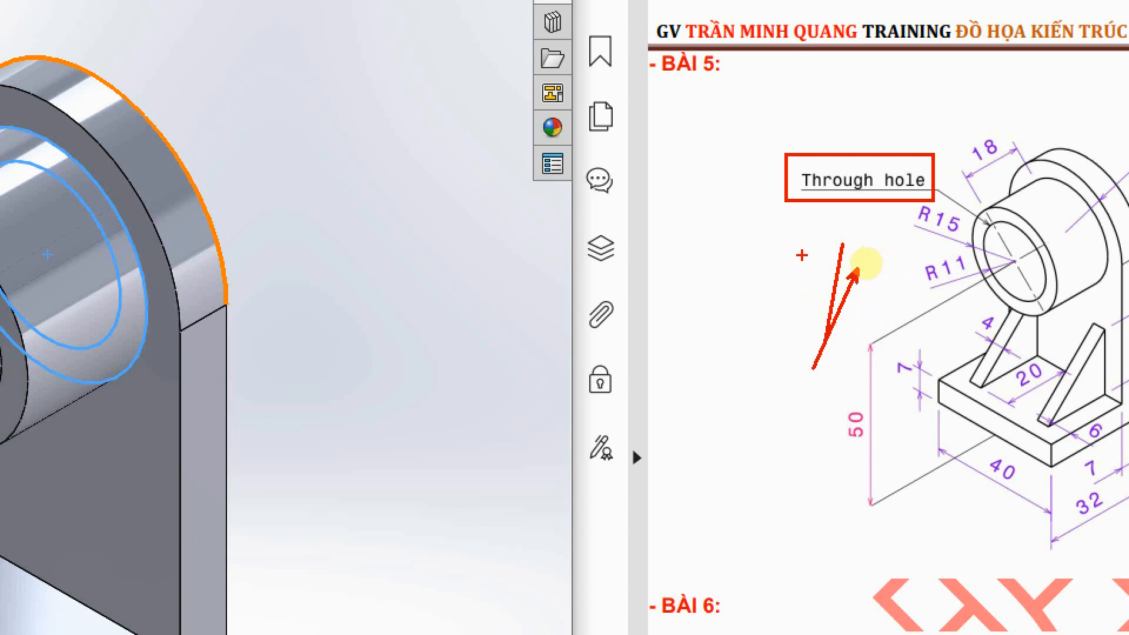
{"action": "key", "text": "Escape"}
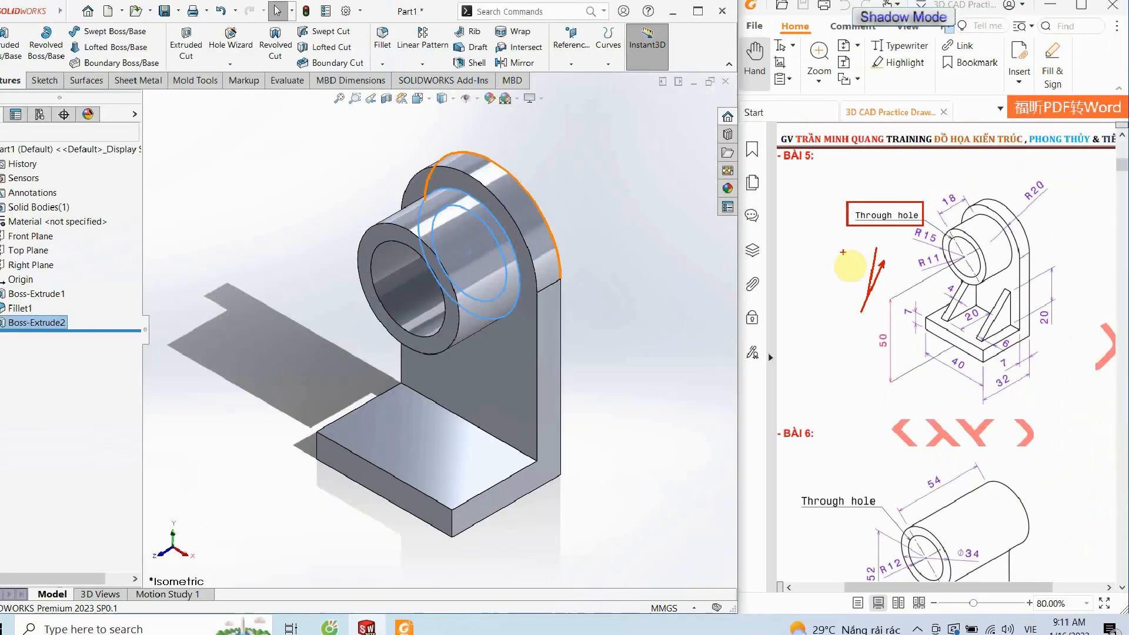
Expand the cylindrical boss feature and show its absorbed two-circle sketch in the model
{"action": "left_click", "coordinate": [7, 321]}
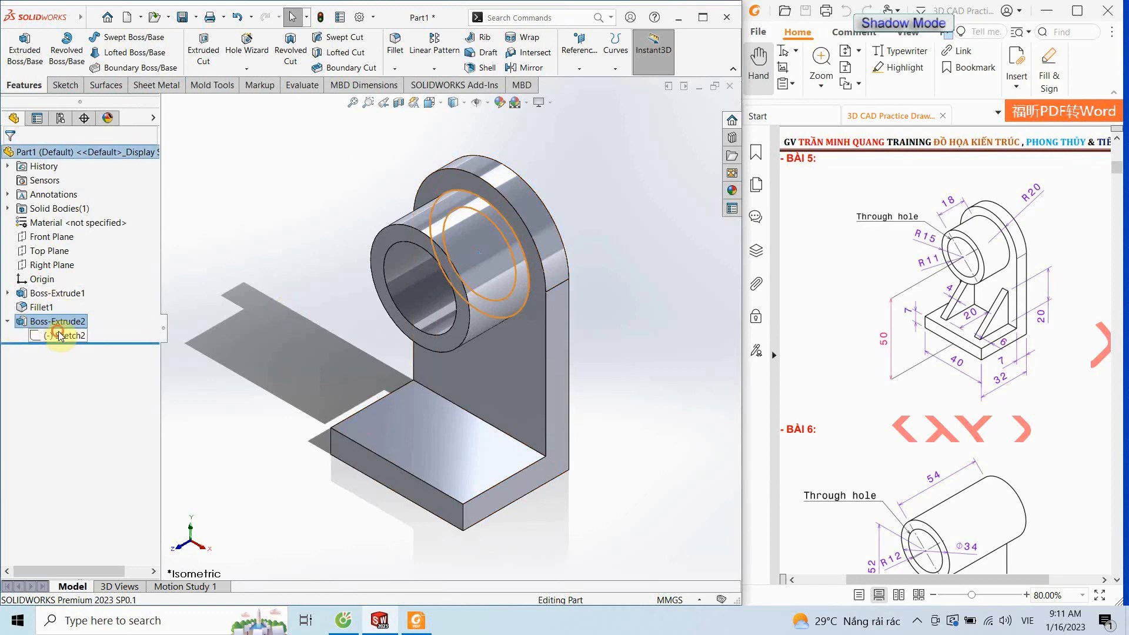
{"action": "left_click", "coordinate": [63, 335]}
{"action": "left_click", "coordinate": [153, 118]}
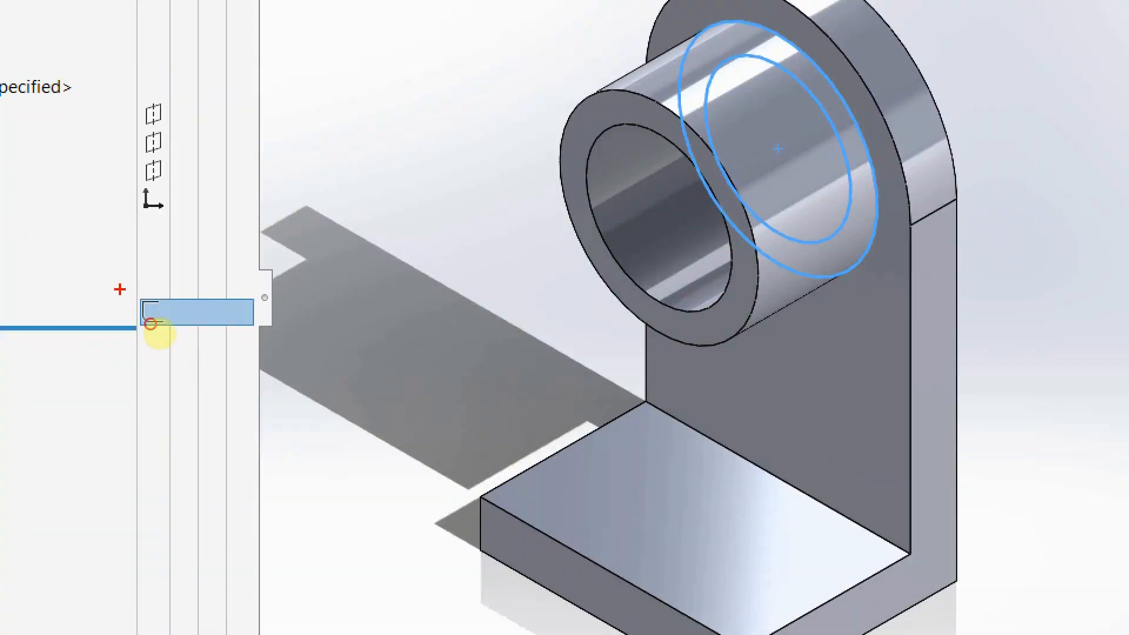
{"action": "left_click_drag", "start_coordinate": [120, 289], "coordinate": [195, 316]}
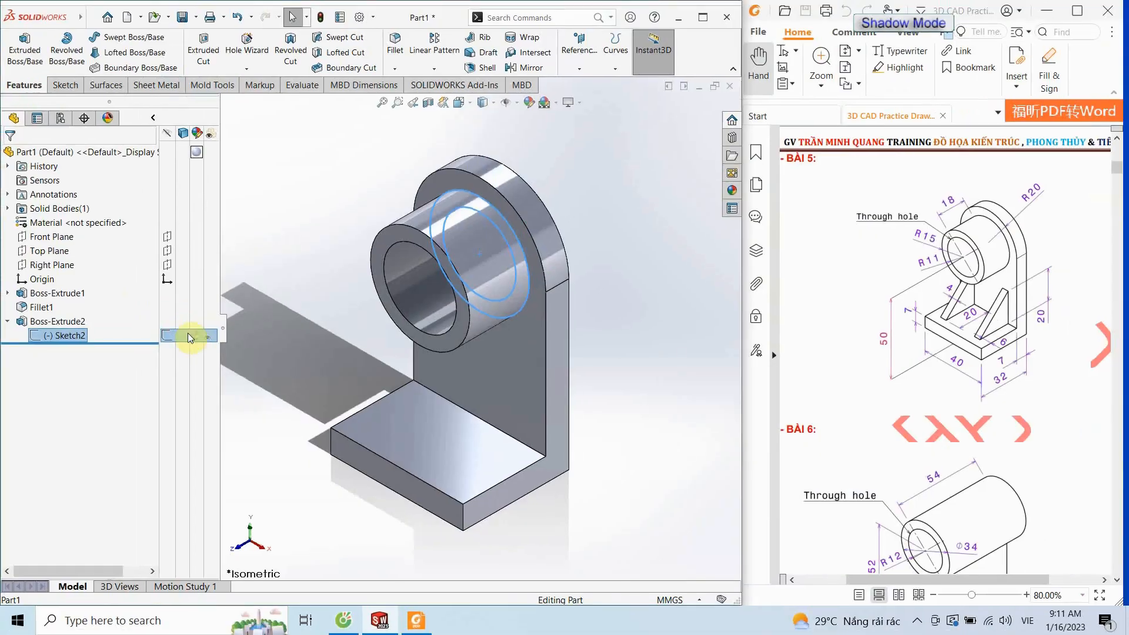
Cut-extrude the inner circle's contour 34 mm blind backward through the upright to make the through hole
{"action": "left_click", "coordinate": [503, 237]}
{"action": "left_click", "coordinate": [213, 48]}
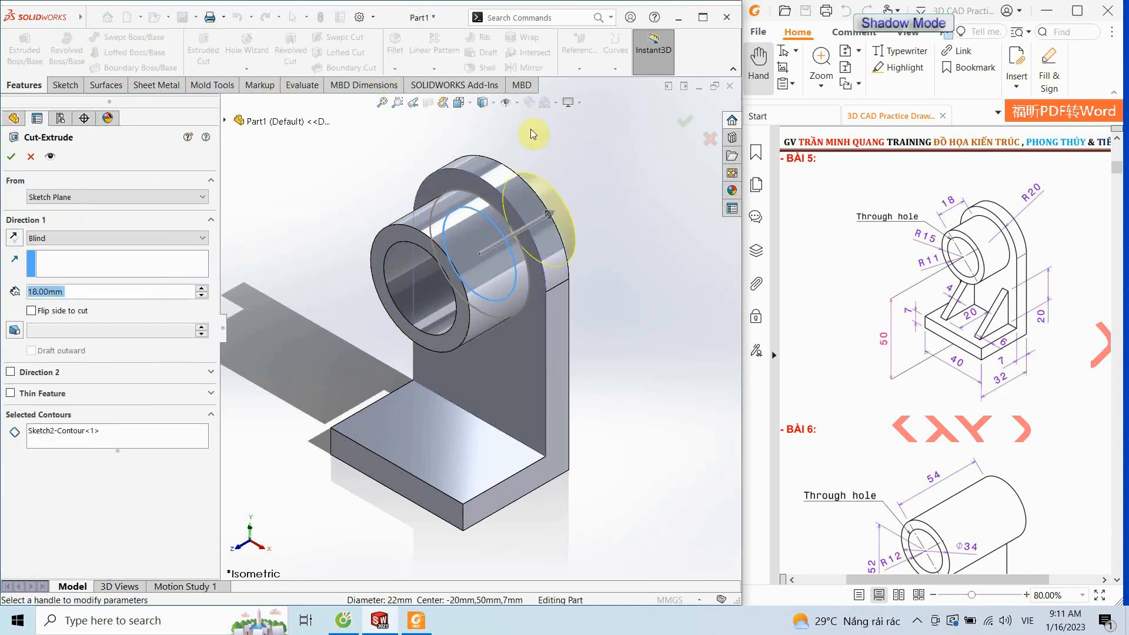
{"action": "left_click_drag", "start_coordinate": [566, 222], "coordinate": [594, 221]}
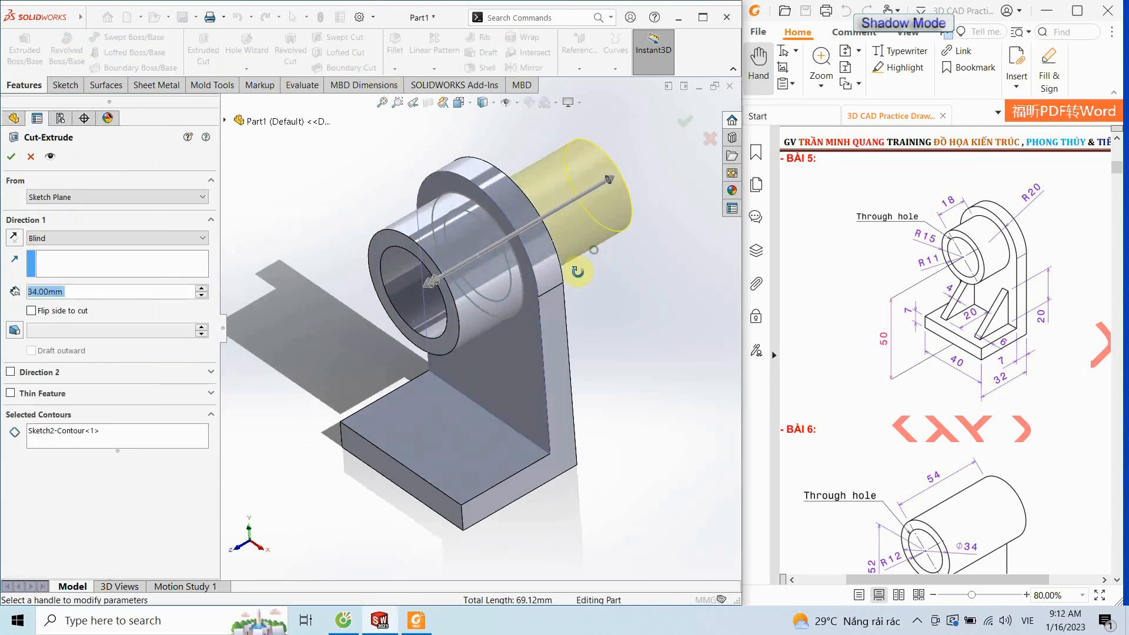
{"action": "middle_click_drag", "start_coordinate": [594, 221], "coordinate": [519, 340]}
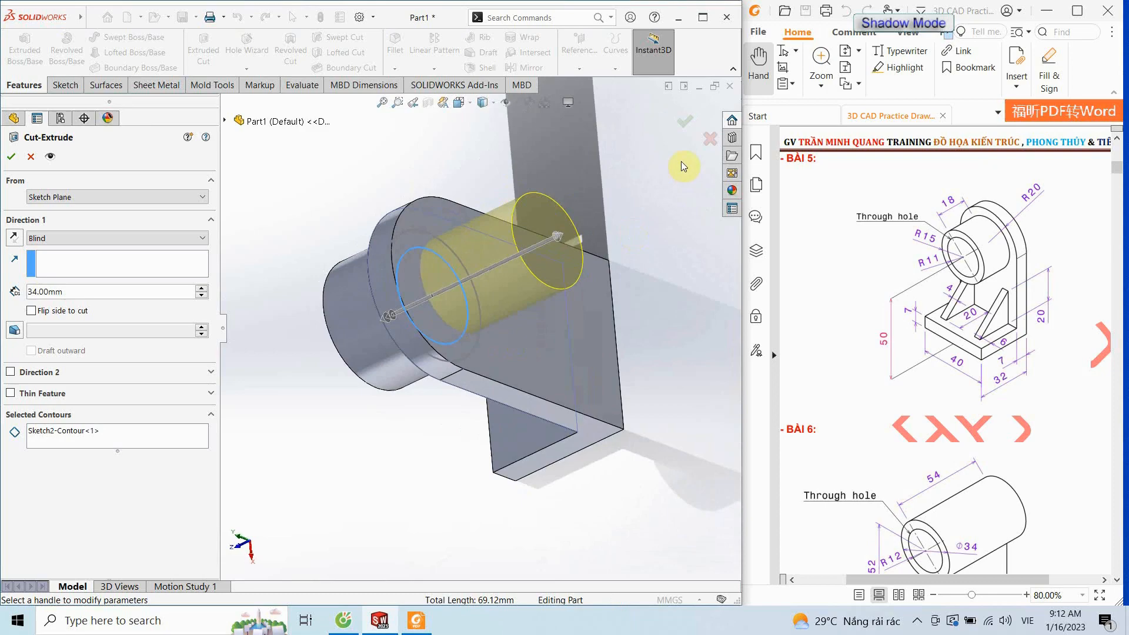
{"action": "left_click", "coordinate": [682, 125]}
{"action": "middle_click_drag", "start_coordinate": [504, 263], "coordinate": [585, 271]}
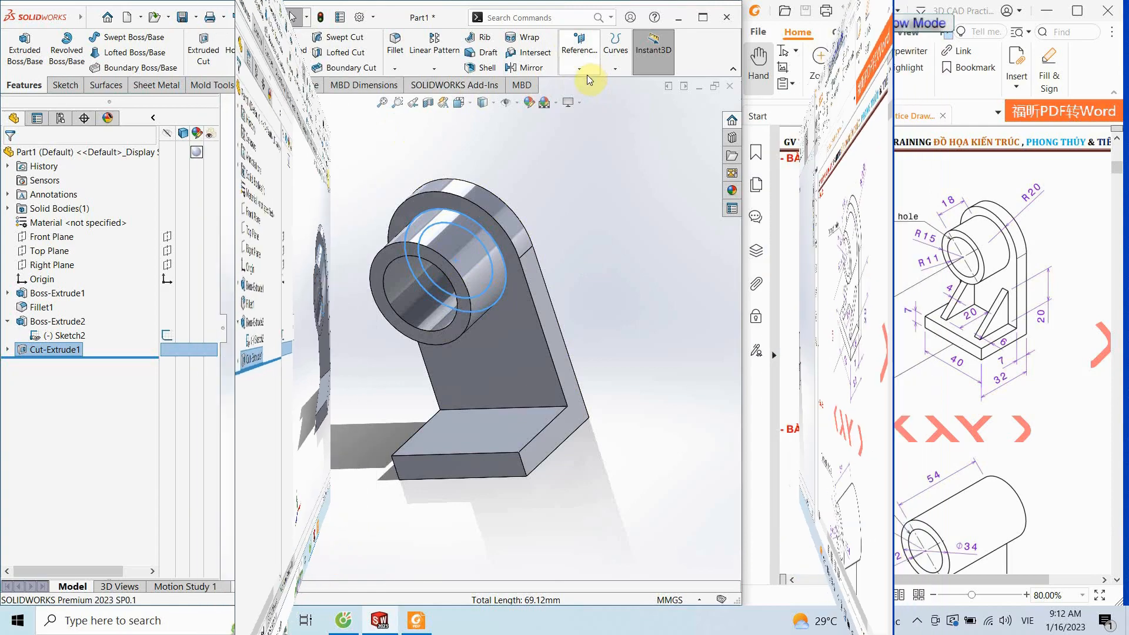
Create a reference plane offset 6 mm inward from the upright's side face, with the offset flipped
{"action": "left_click", "coordinate": [583, 66]}
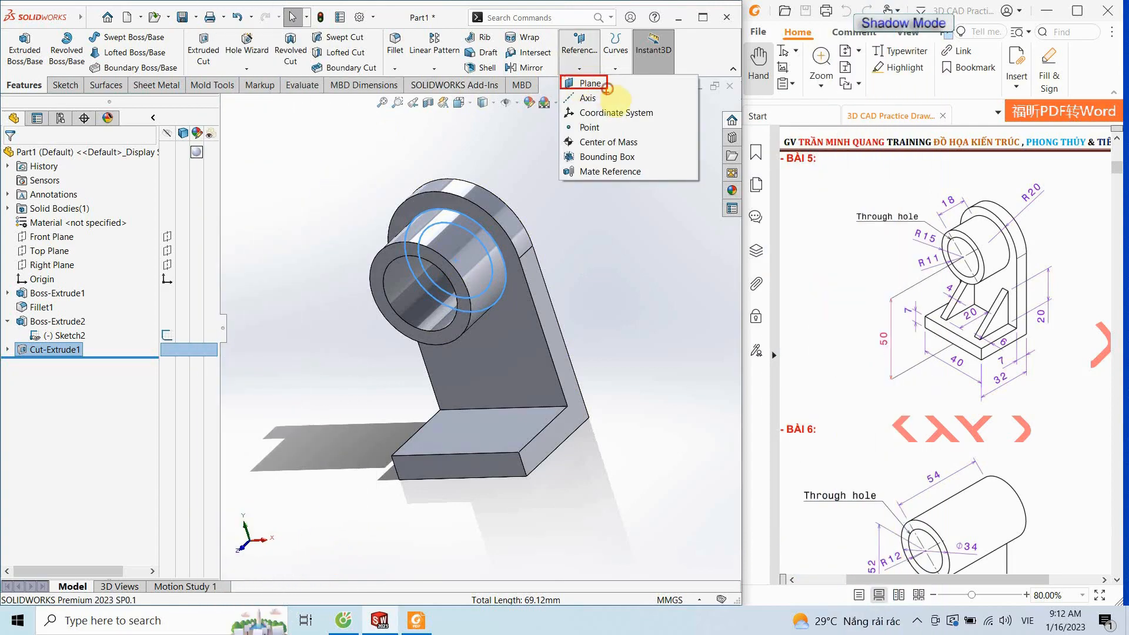
{"action": "key", "text": "Escape"}
{"action": "left_click", "coordinate": [589, 62]}
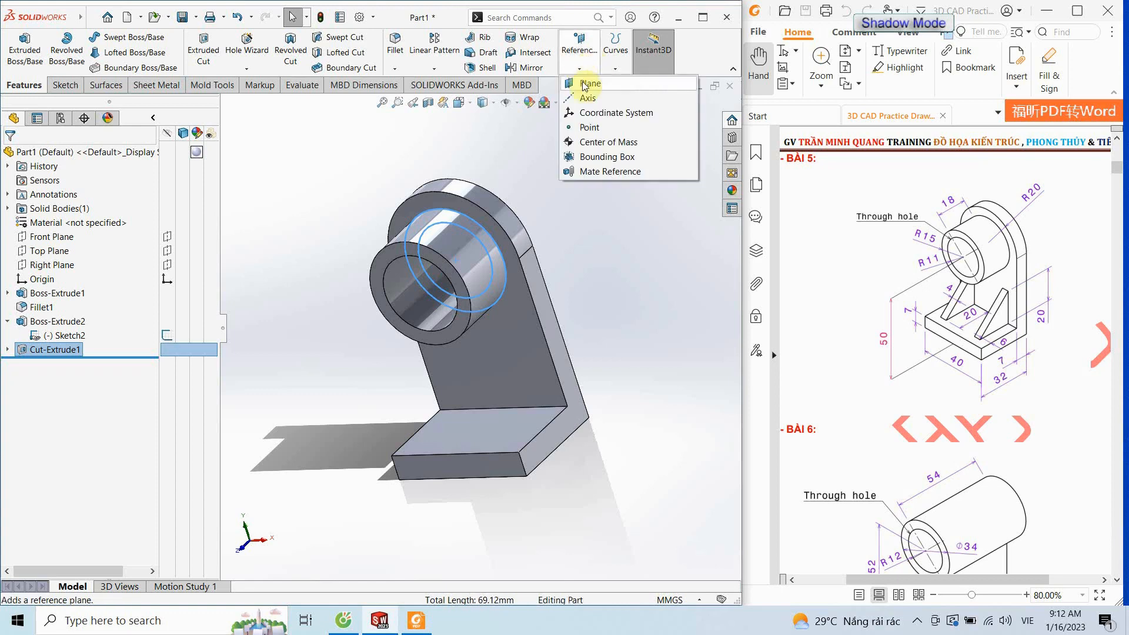
{"action": "left_click", "coordinate": [578, 82]}
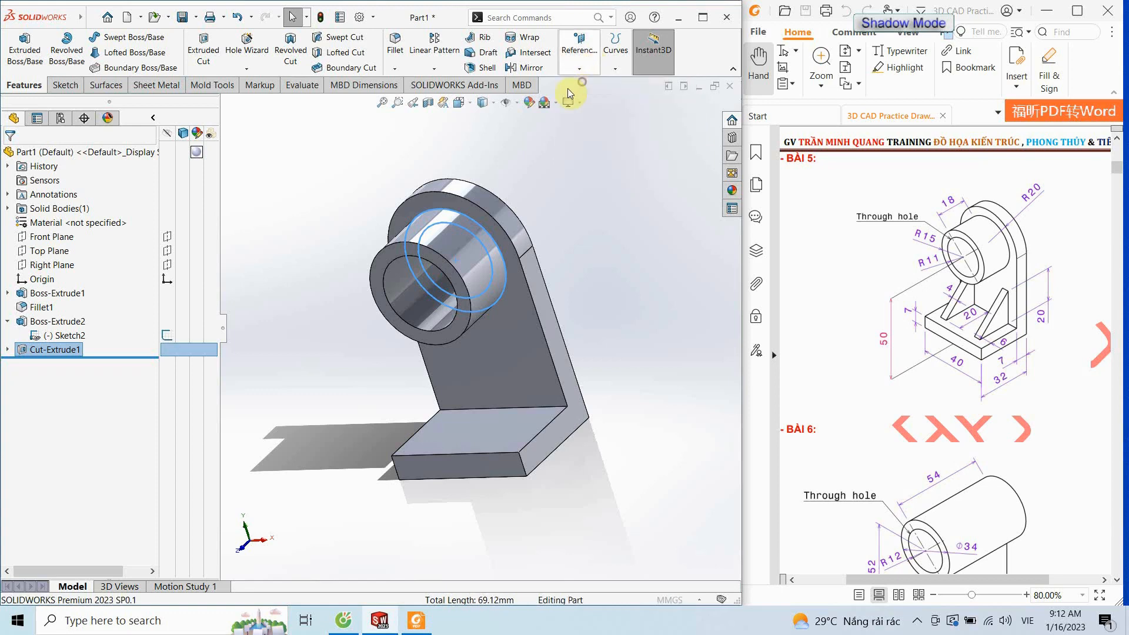
{"action": "left_click", "coordinate": [560, 369]}
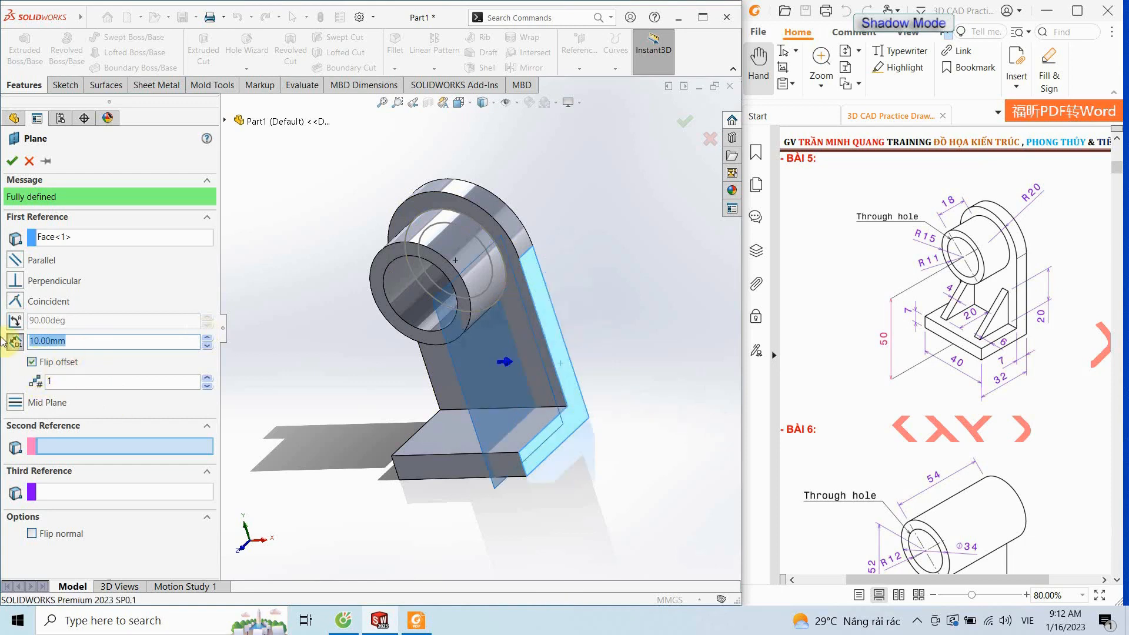
{"action": "type", "text": "6"}
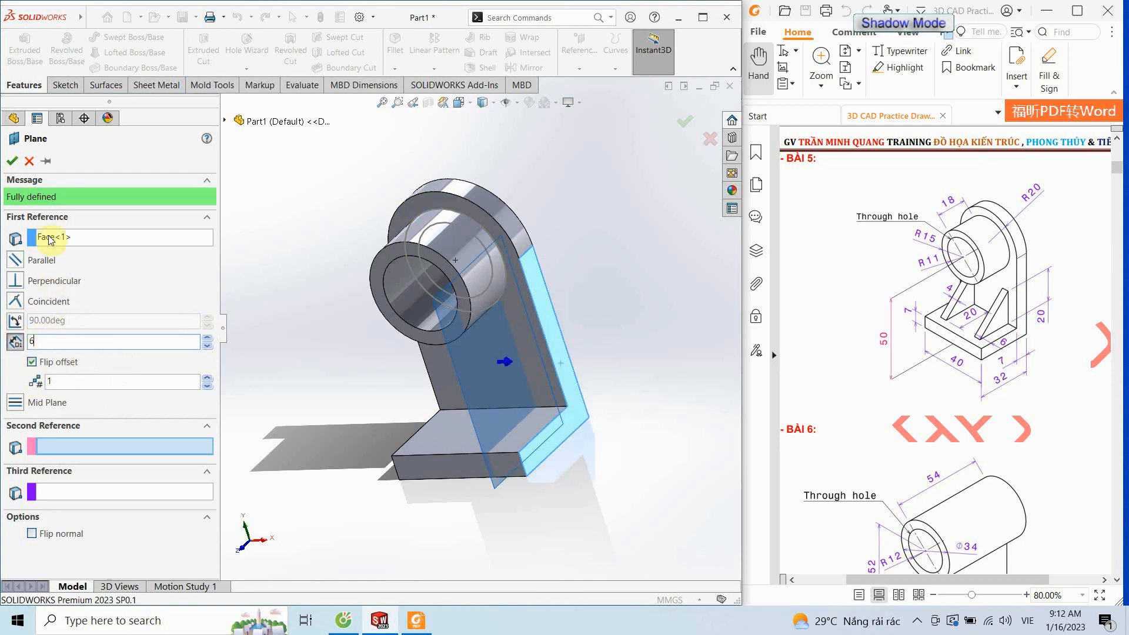
{"action": "left_click", "coordinate": [12, 162]}
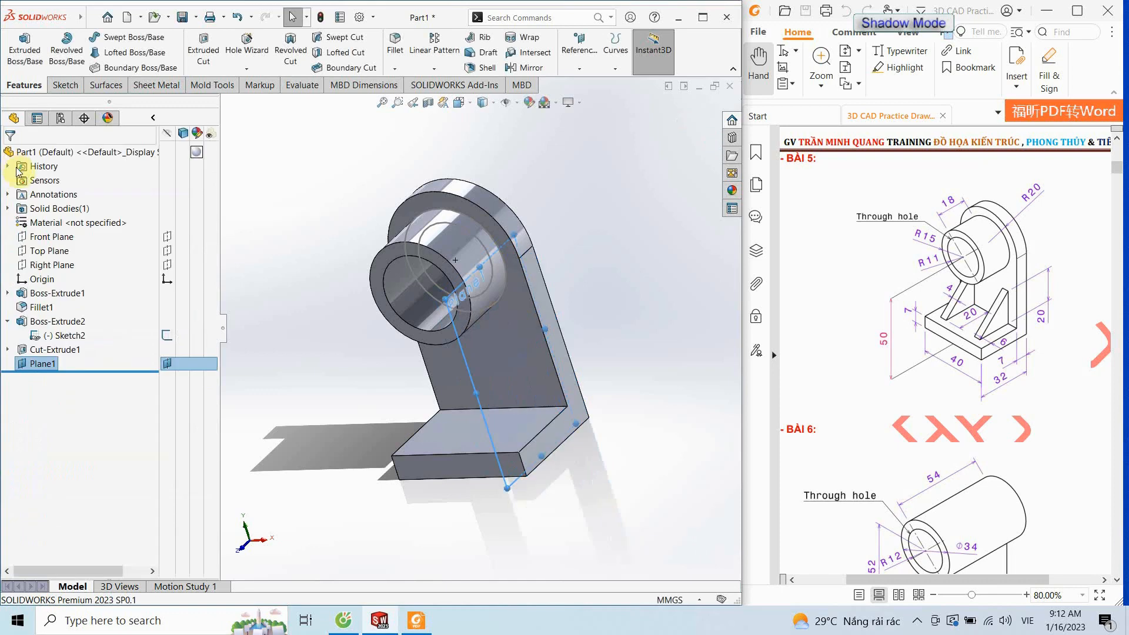
Start a sketch on the new offset plane
{"action": "left_click", "coordinate": [68, 85]}
{"action": "left_click", "coordinate": [22, 52]}
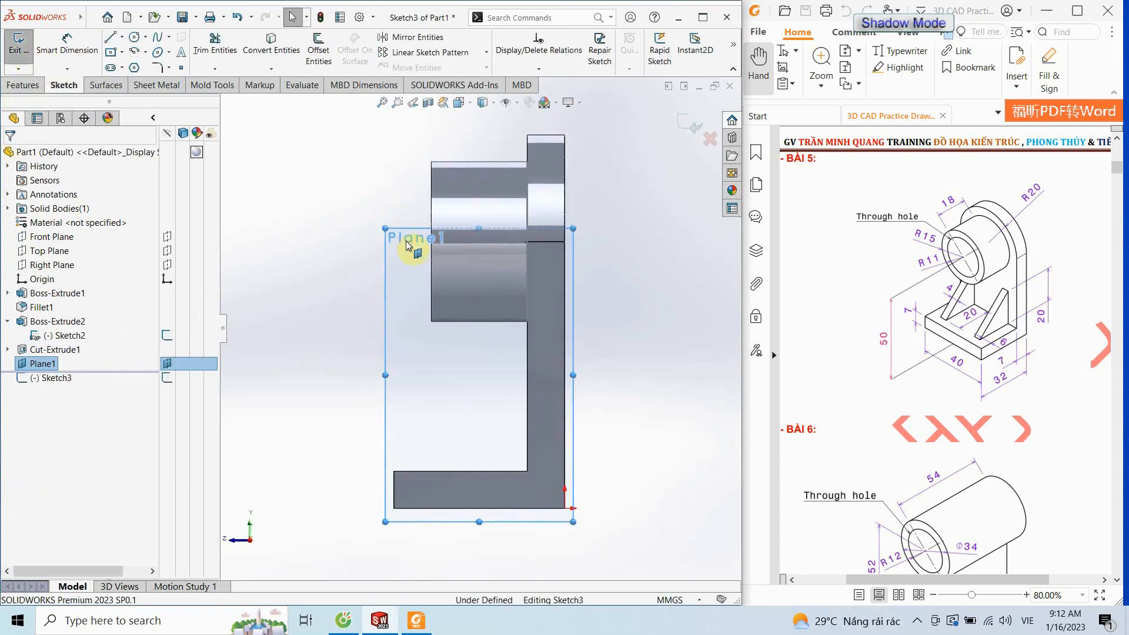
{"action": "left_click", "coordinate": [92, 19]}
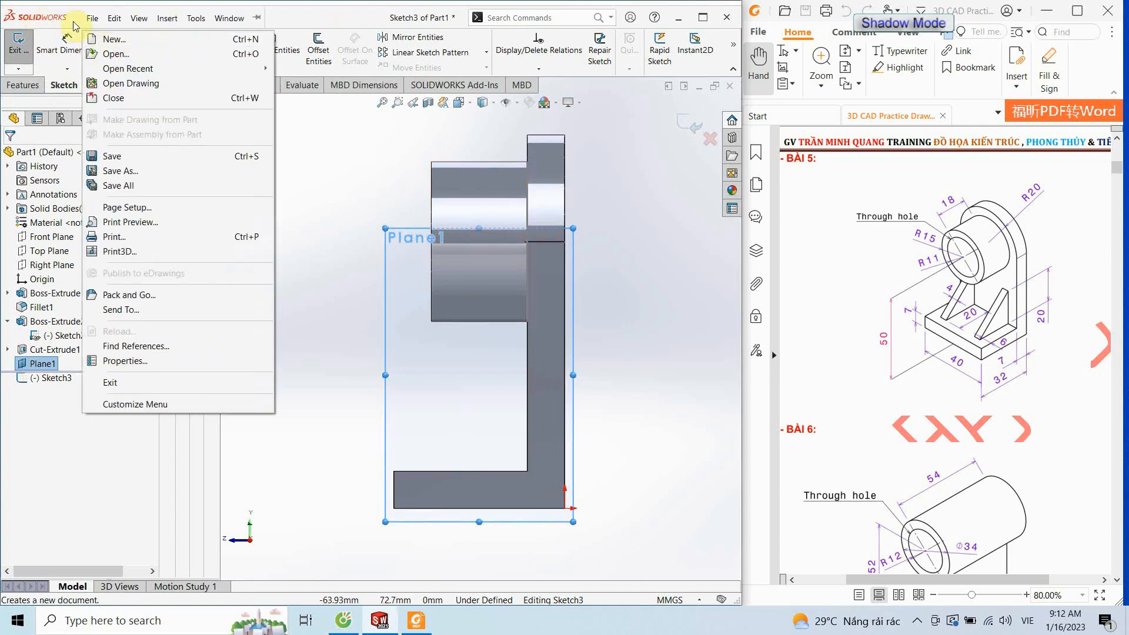
{"action": "key", "text": "i"}
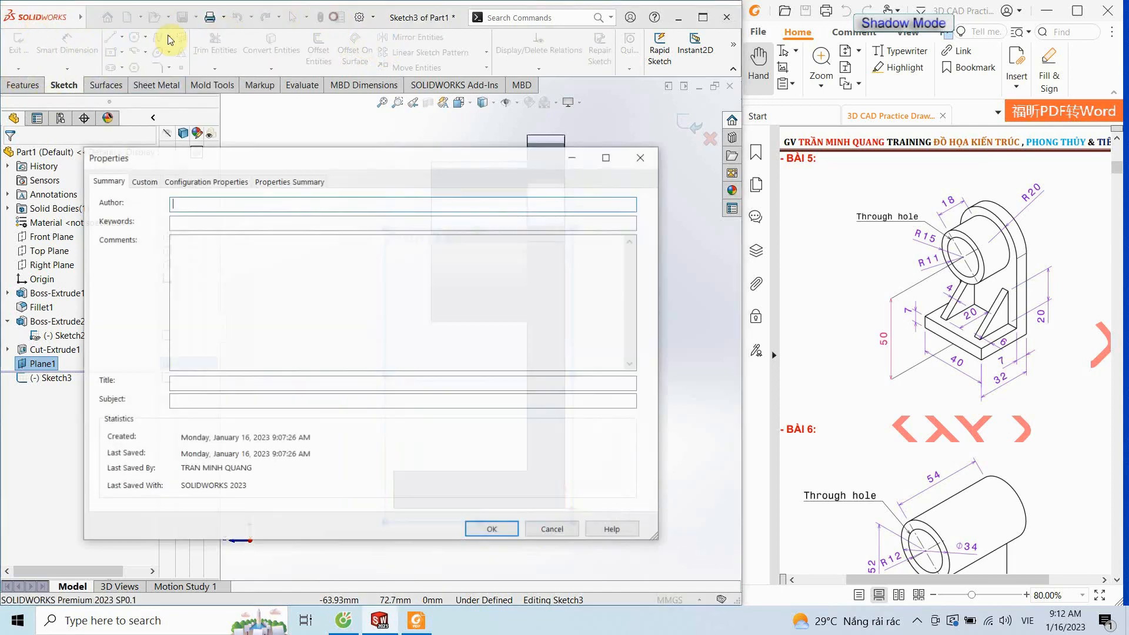
{"action": "left_click", "coordinate": [644, 156]}
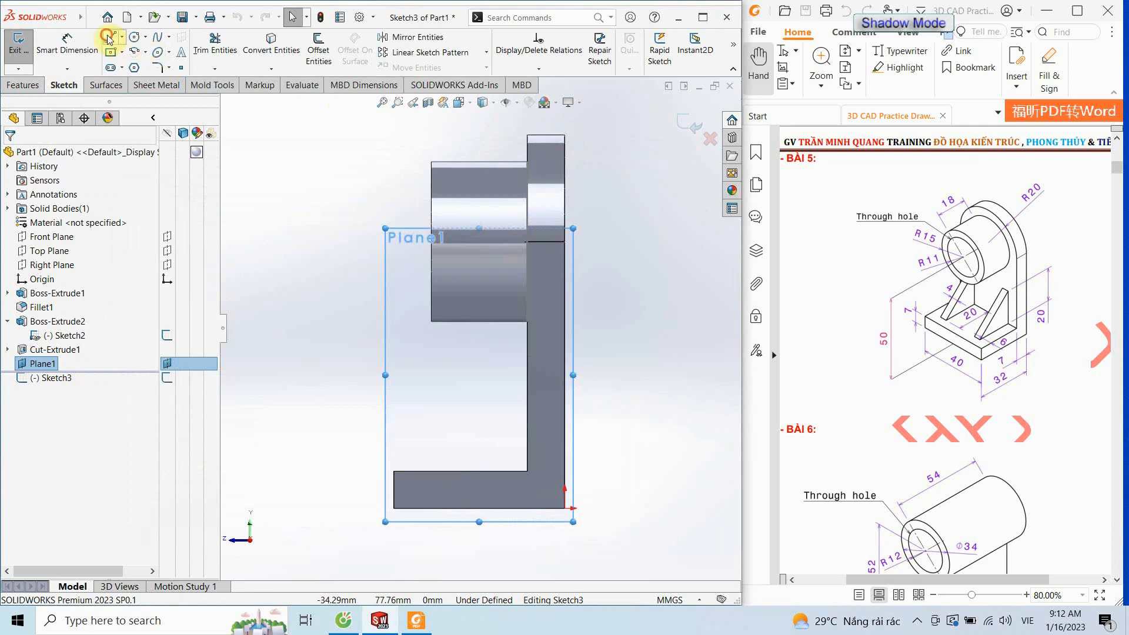
Sketch a sloped rib line from the base's top edge up to the upright's front edge
{"action": "left_click", "coordinate": [110, 38]}
{"action": "left_click", "coordinate": [449, 471]}
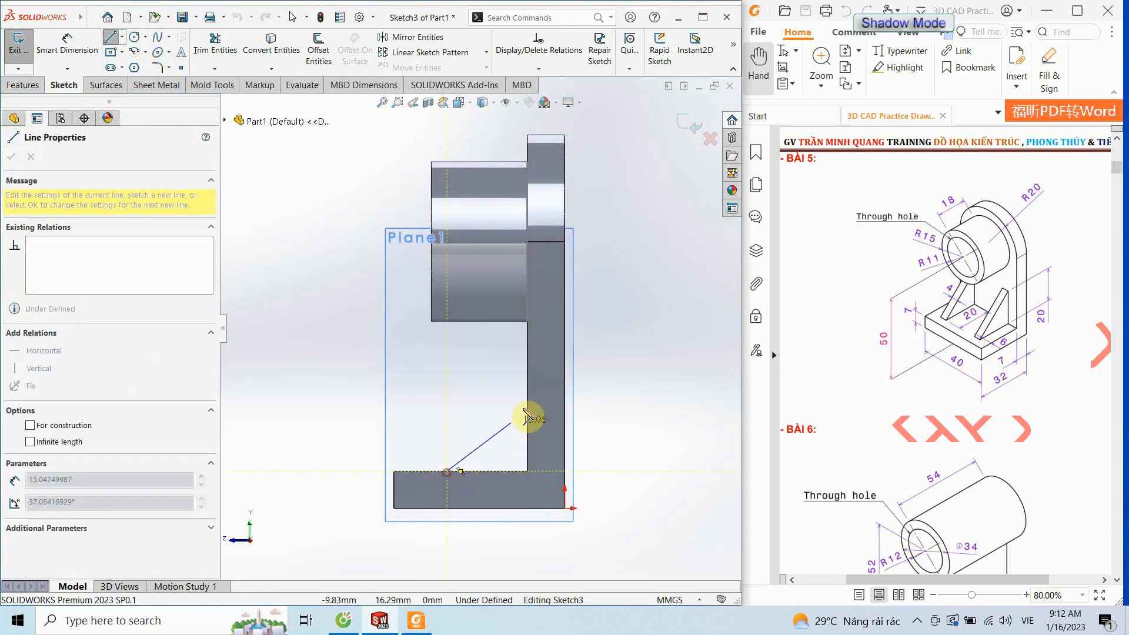
{"action": "left_click", "coordinate": [527, 386]}
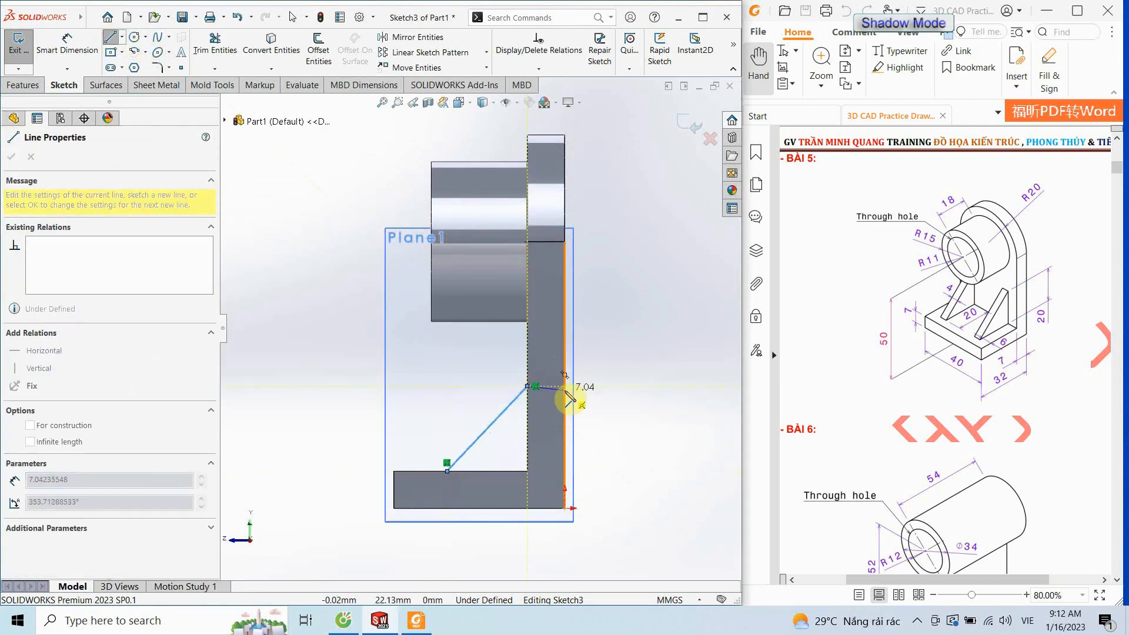
{"action": "key", "text": "Escape"}
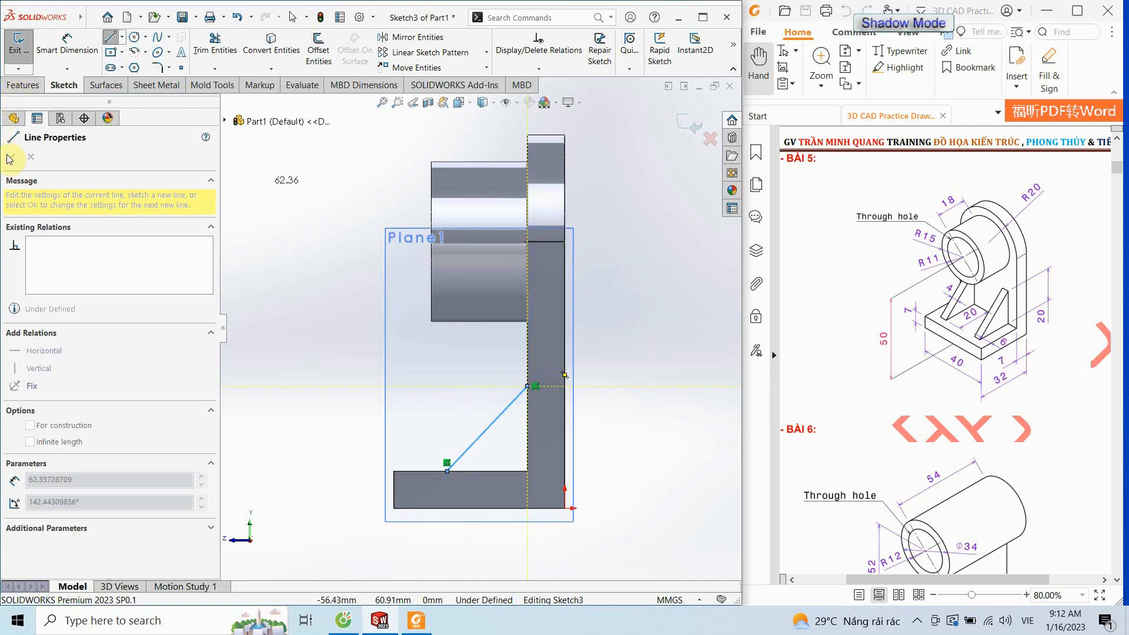
{"action": "key", "text": "Escape"}
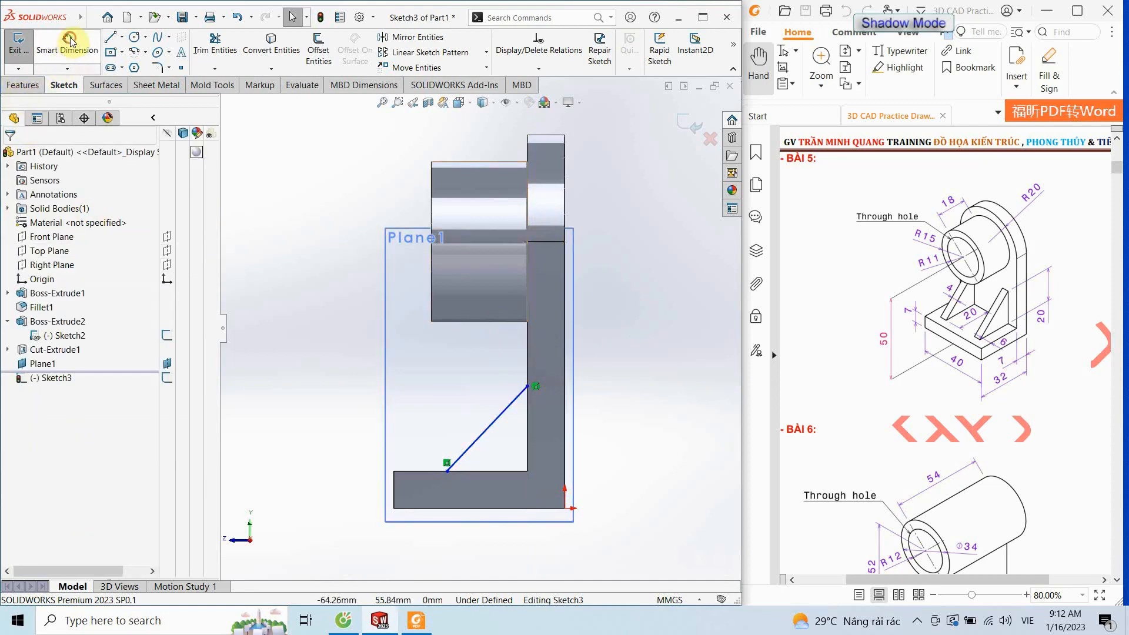
Dimension the sloped rib line's upper end 20 mm above the base's top edge
{"action": "left_click", "coordinate": [68, 44]}
{"action": "left_click", "coordinate": [528, 387]}
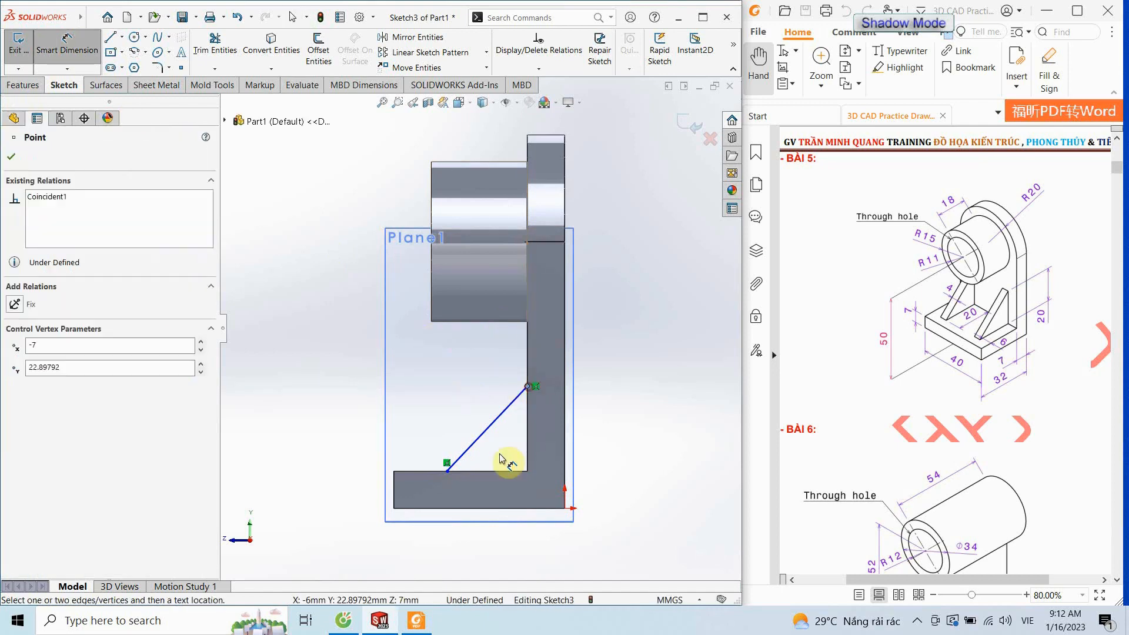
{"action": "left_click", "coordinate": [504, 473]}
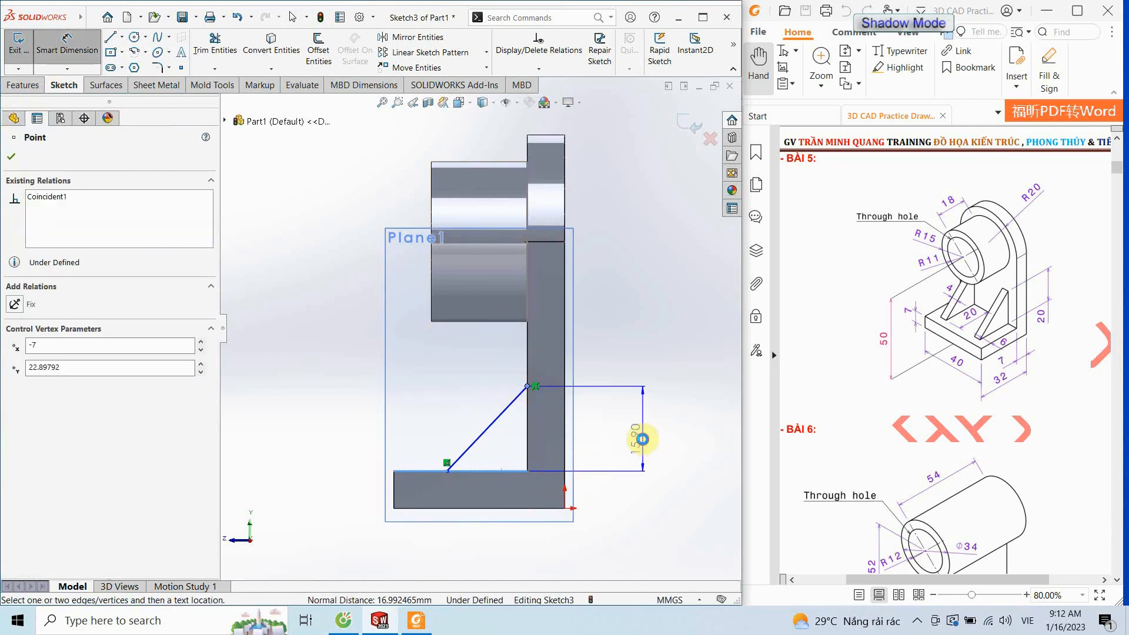
{"action": "left_click", "coordinate": [644, 440]}
{"action": "type", "text": "20"}
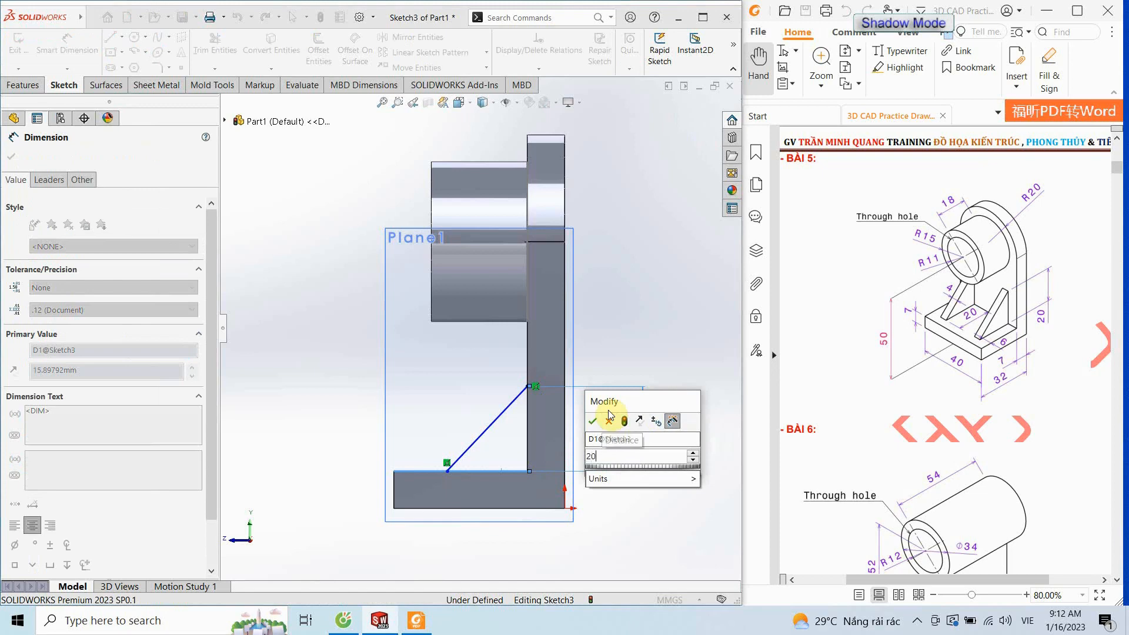
{"action": "left_click", "coordinate": [594, 424]}
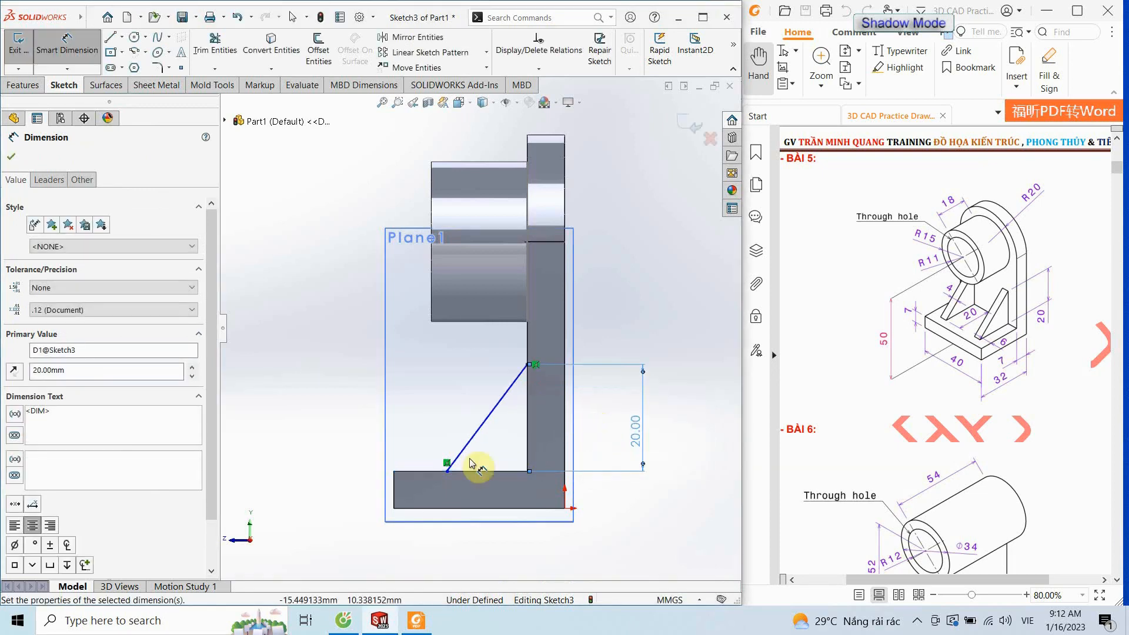
Dimension the rib line's lower end 20 mm from the upright's front edge and exit the sketch
{"action": "left_click", "coordinate": [446, 472]}
{"action": "left_click", "coordinate": [529, 450]}
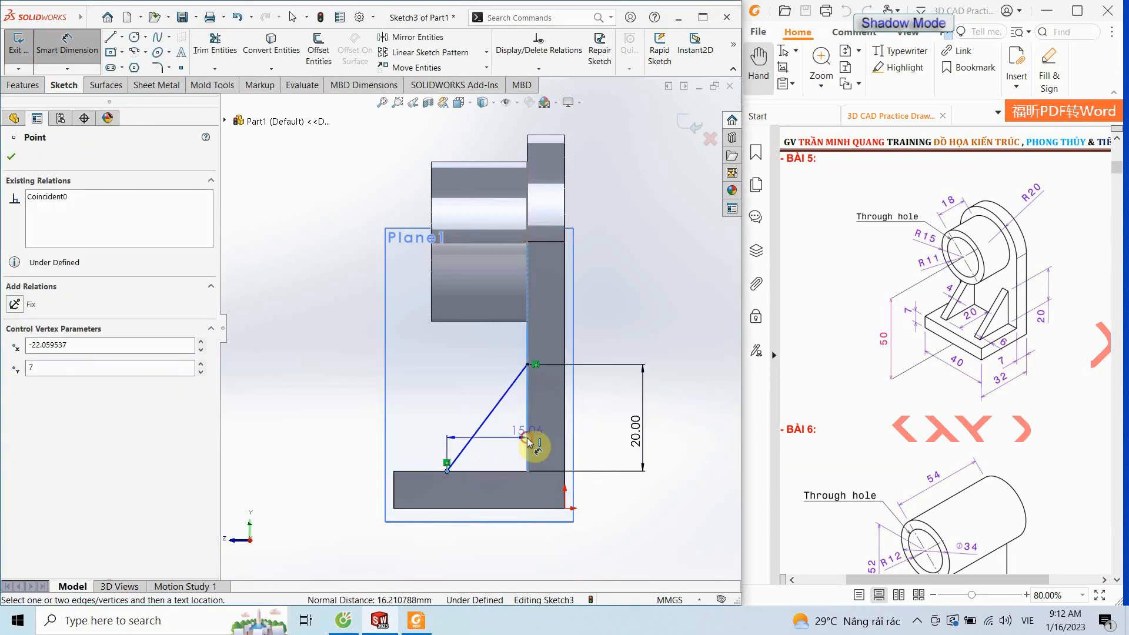
{"action": "left_click", "coordinate": [489, 574]}
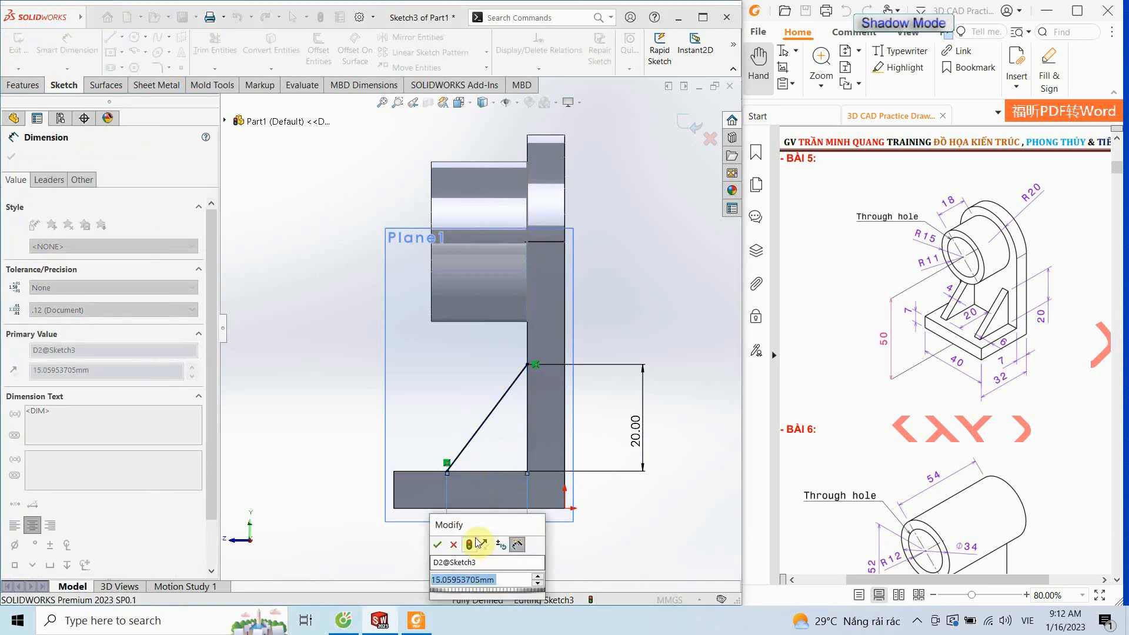
{"action": "type", "text": "20"}
{"action": "left_click", "coordinate": [438, 545]}
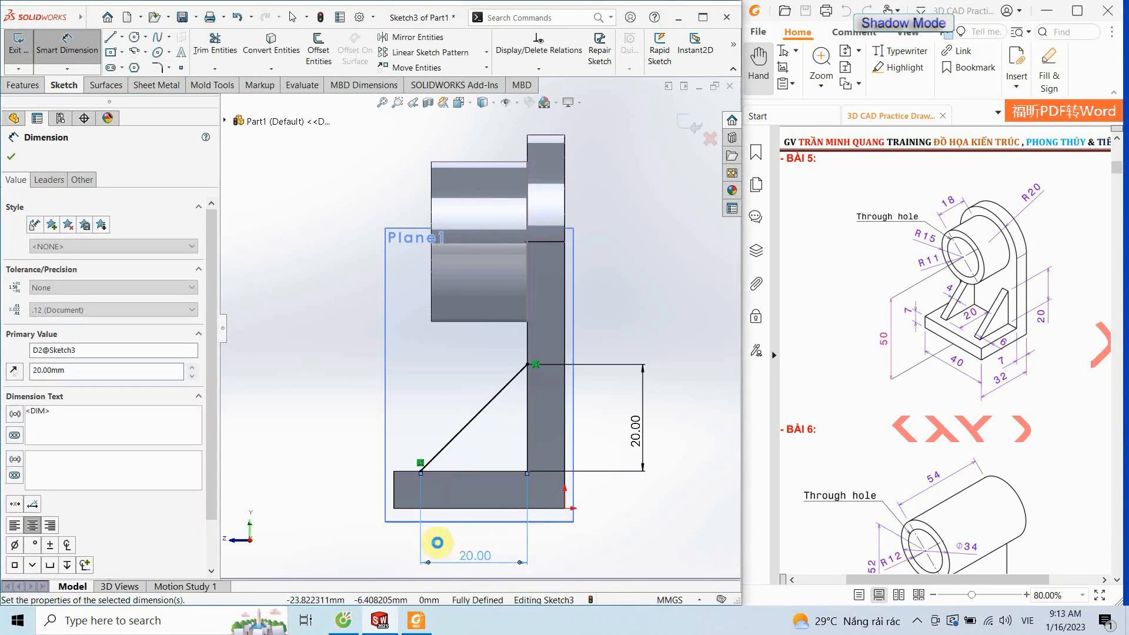
{"action": "left_click", "coordinate": [10, 156]}
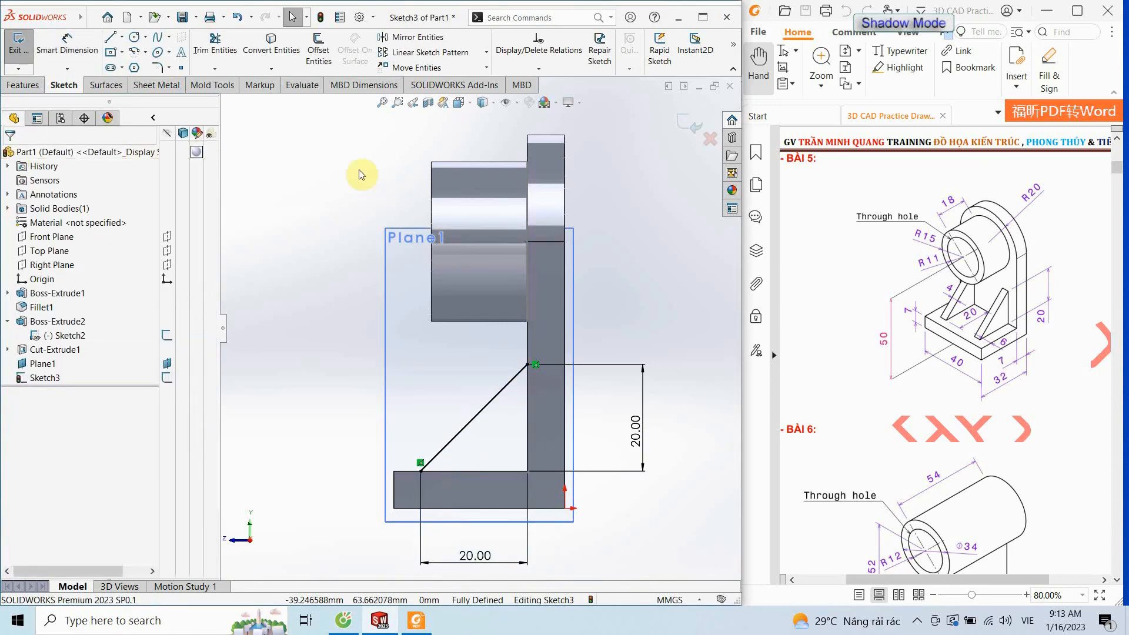
{"action": "left_click", "coordinate": [687, 123]}
Create a 4 mm thick rib from the sloped line, with the thickness on the side facing the bracket's centre
{"action": "right_click_drag", "start_coordinate": [636, 247], "coordinate": [683, 222]}
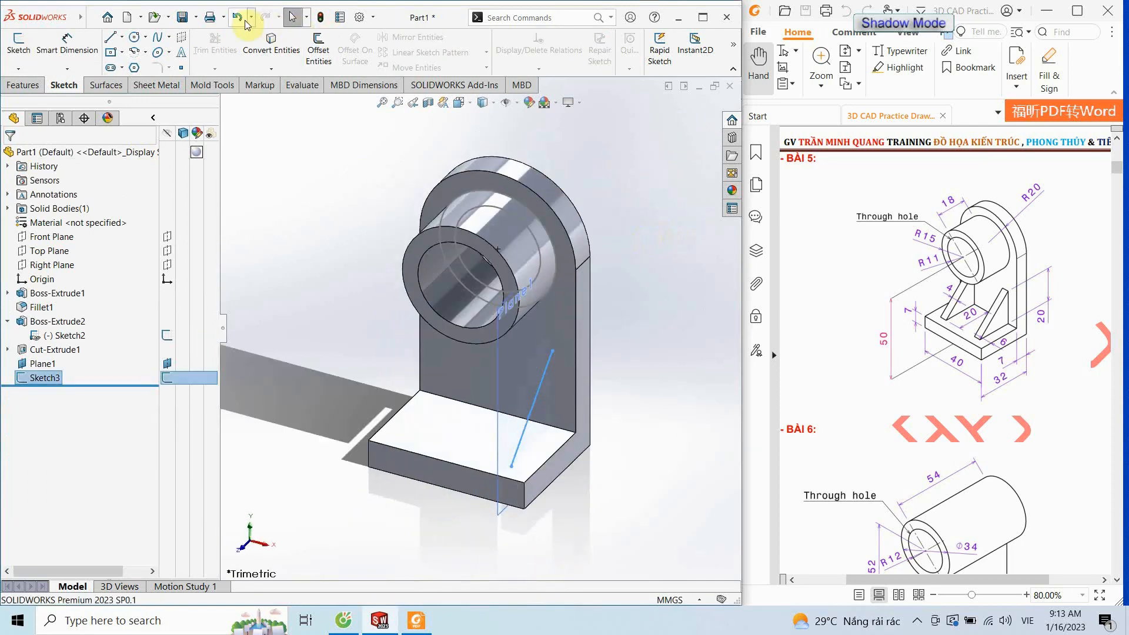
{"action": "left_click", "coordinate": [21, 84]}
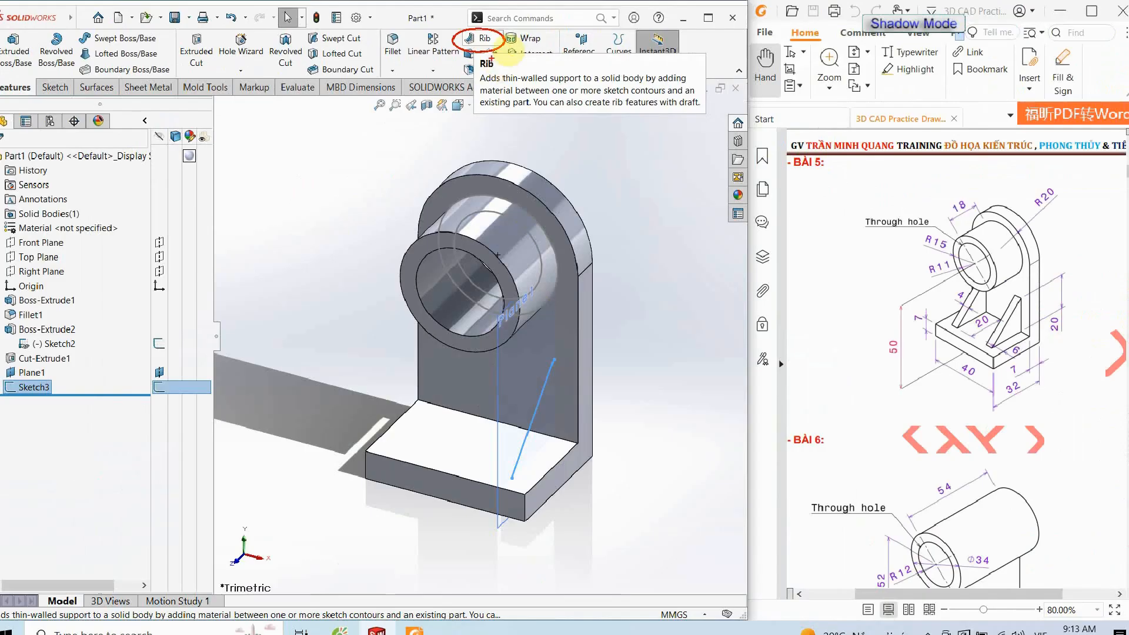
{"action": "left_click", "coordinate": [465, 74]}
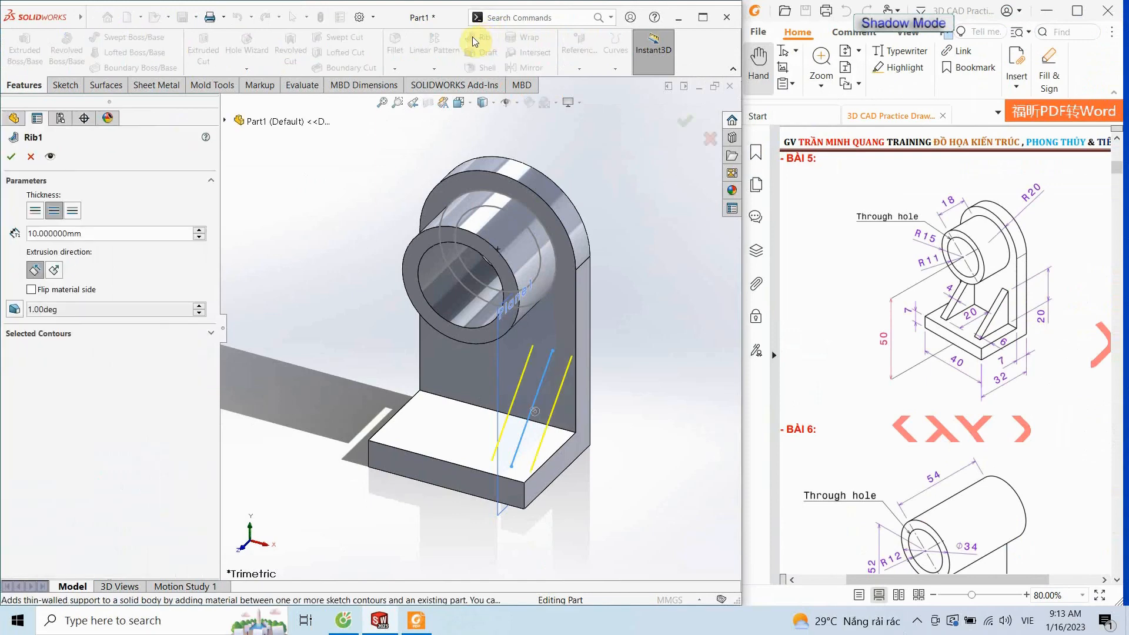
{"action": "left_click", "coordinate": [72, 210]}
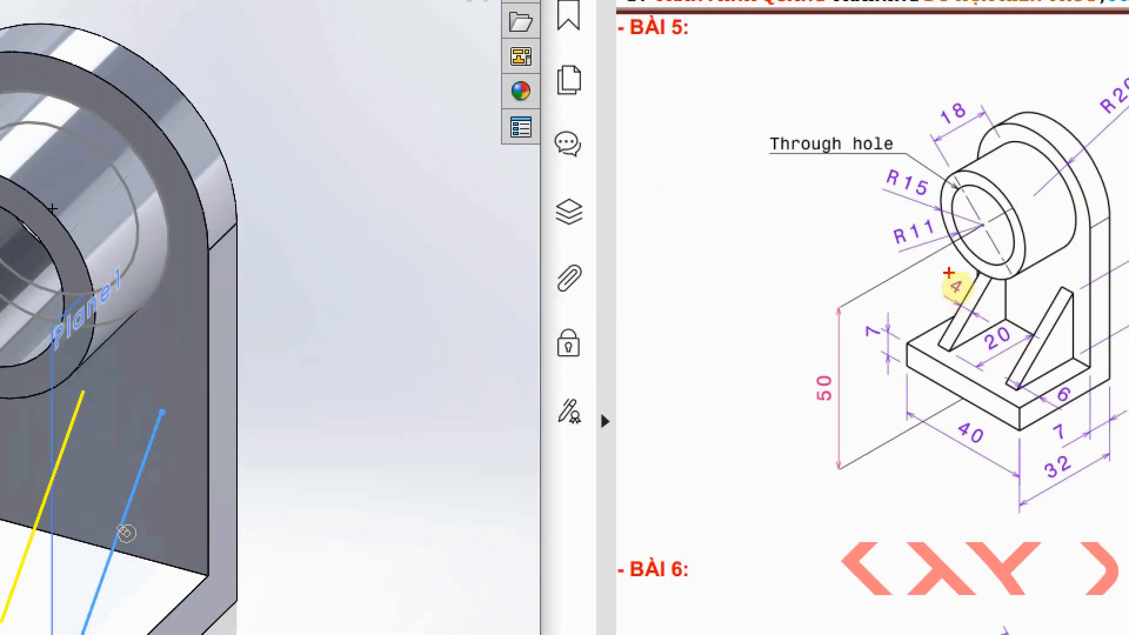
{"action": "left_click_drag", "start_coordinate": [936, 278], "coordinate": [980, 306]}
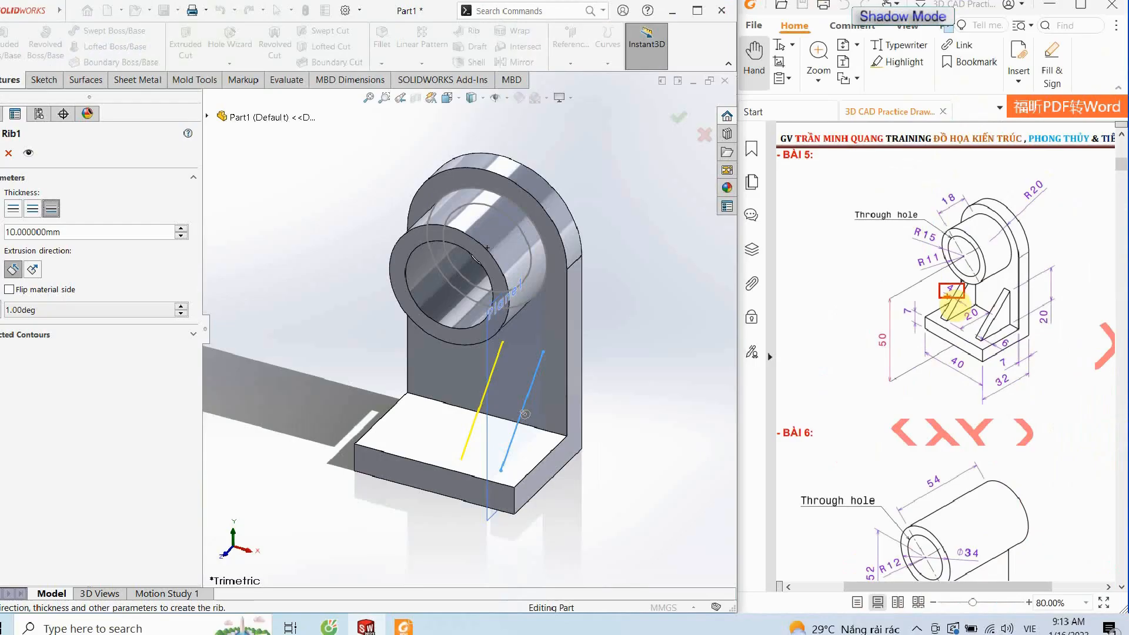
{"action": "double_click", "coordinate": [124, 234]}
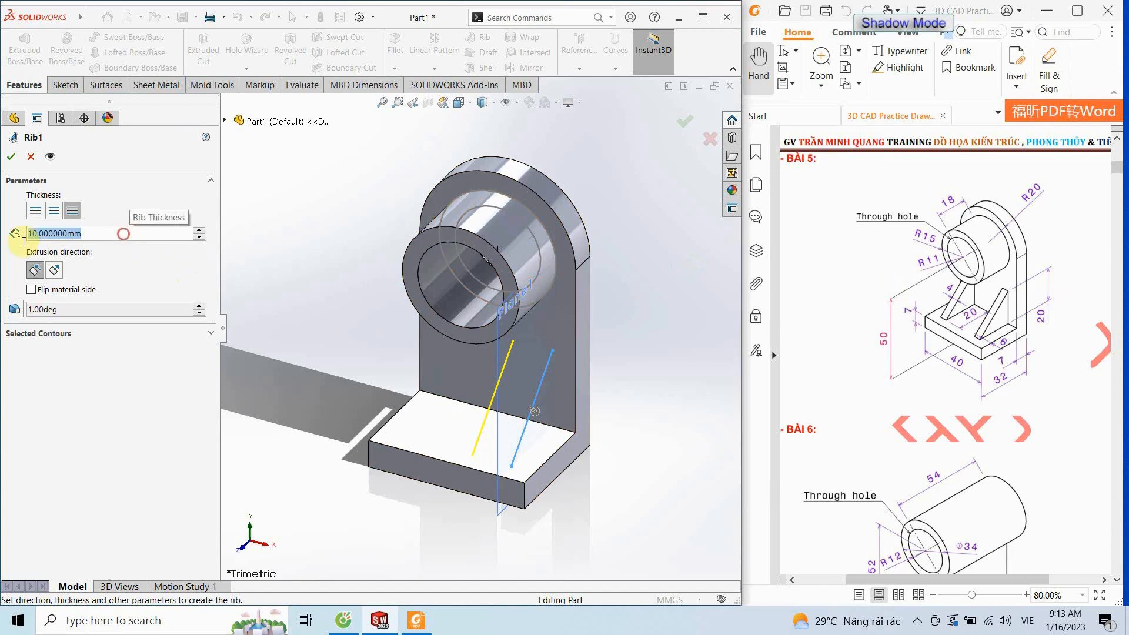
{"action": "type", "text": "4"}
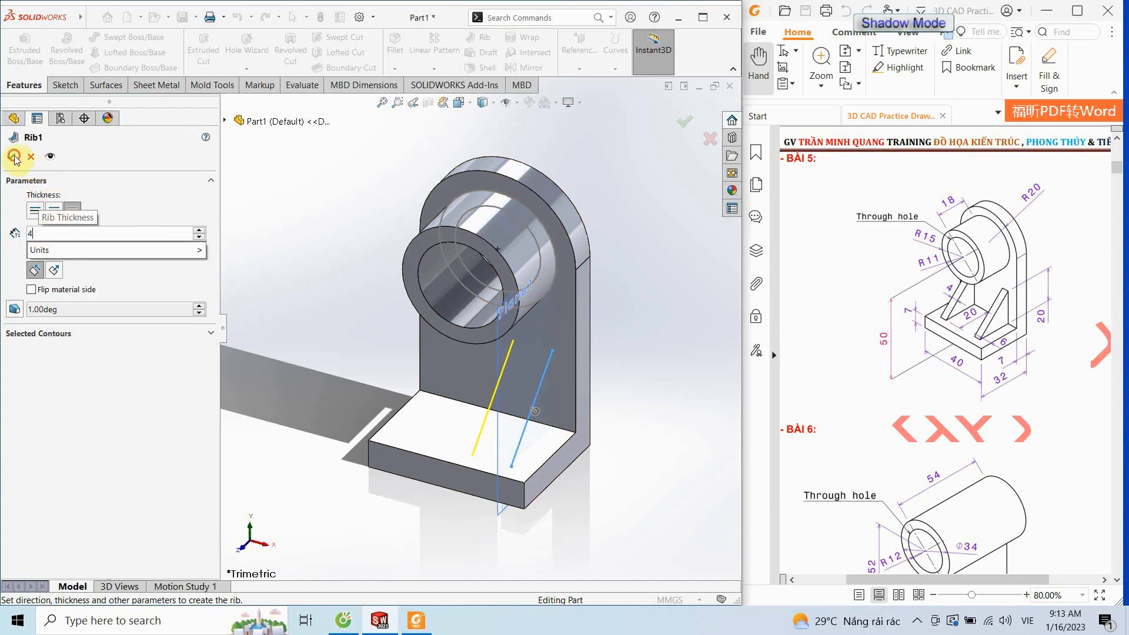
{"action": "left_click", "coordinate": [52, 158]}
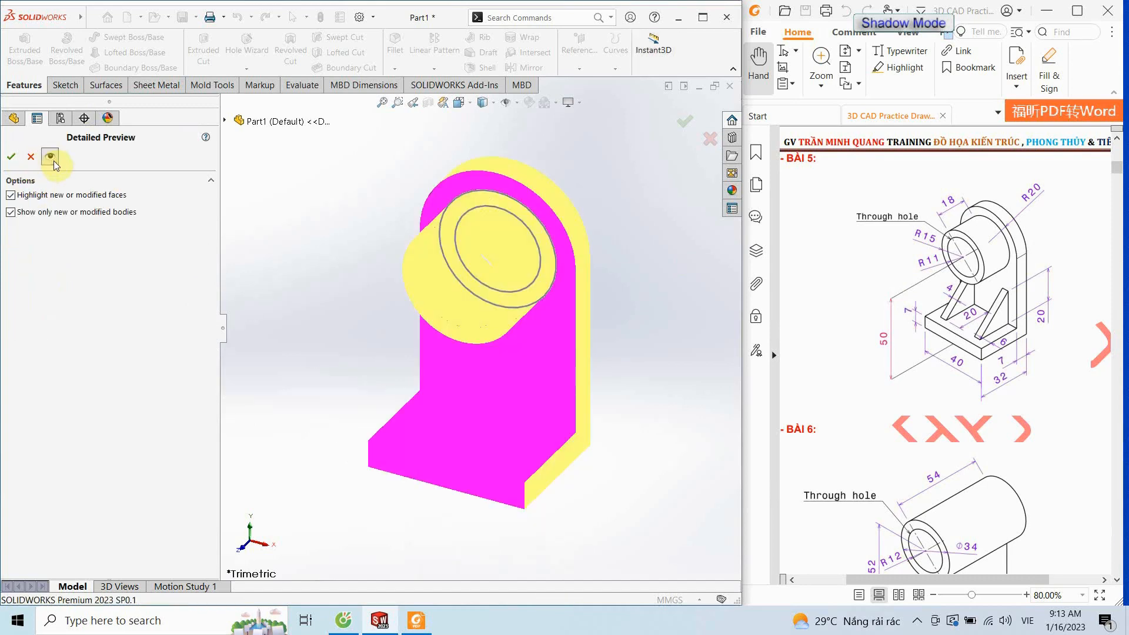
{"action": "left_click", "coordinate": [11, 157]}
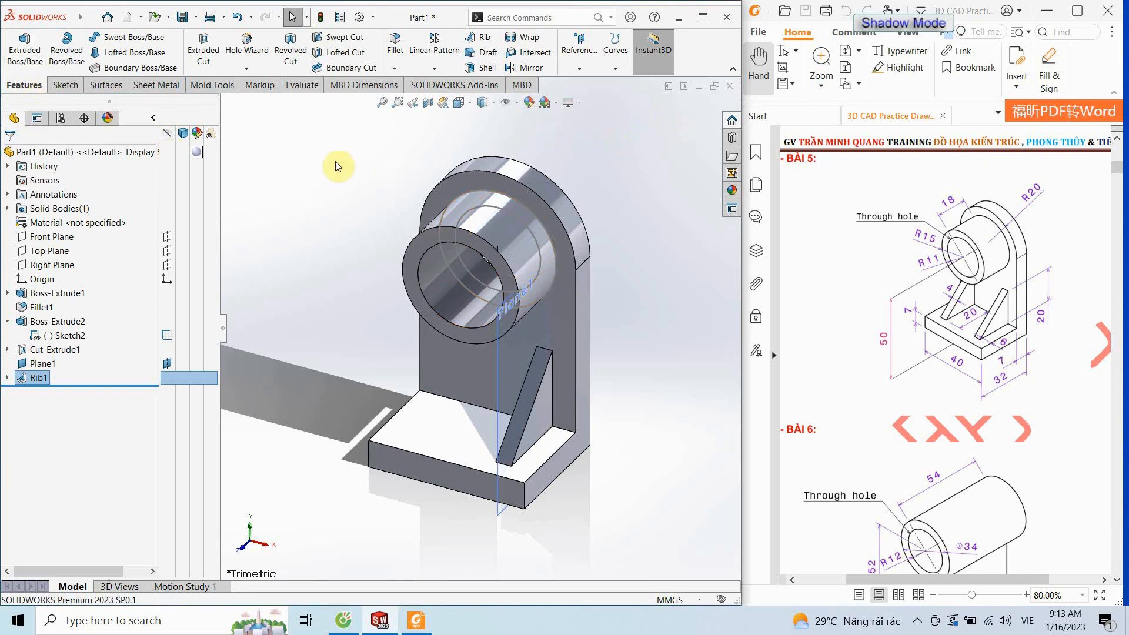
Hide the first offset plane and create a reference plane 6 mm inward from the upright's opposite side face, with the offset flipped
{"action": "left_click", "coordinate": [167, 363]}
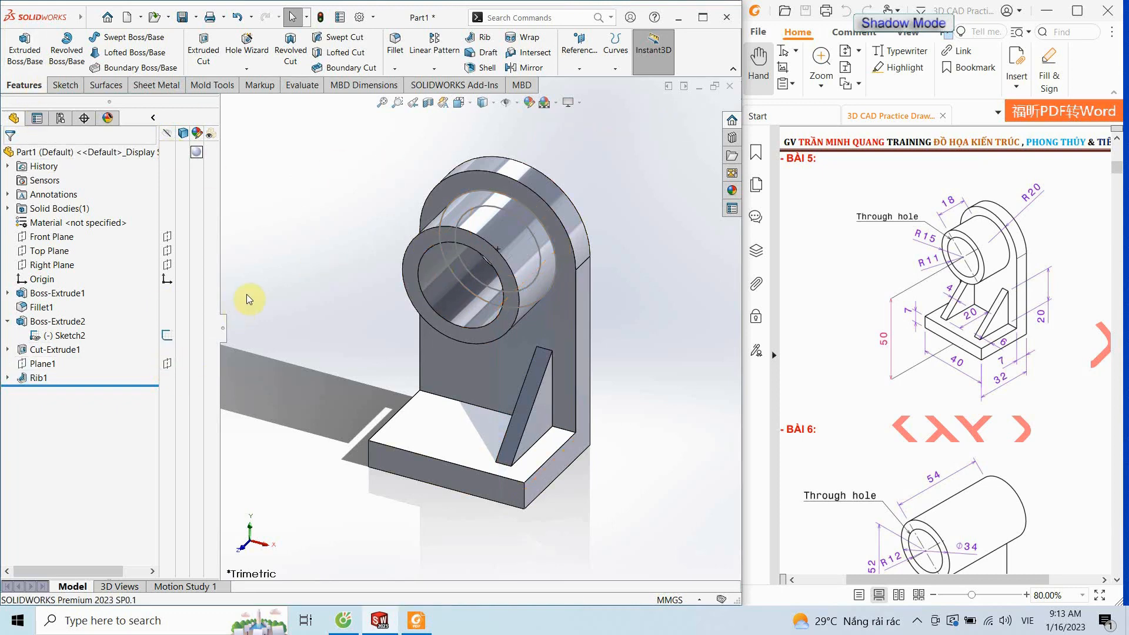
{"action": "middle_click_drag", "start_coordinate": [265, 303], "coordinate": [400, 348]}
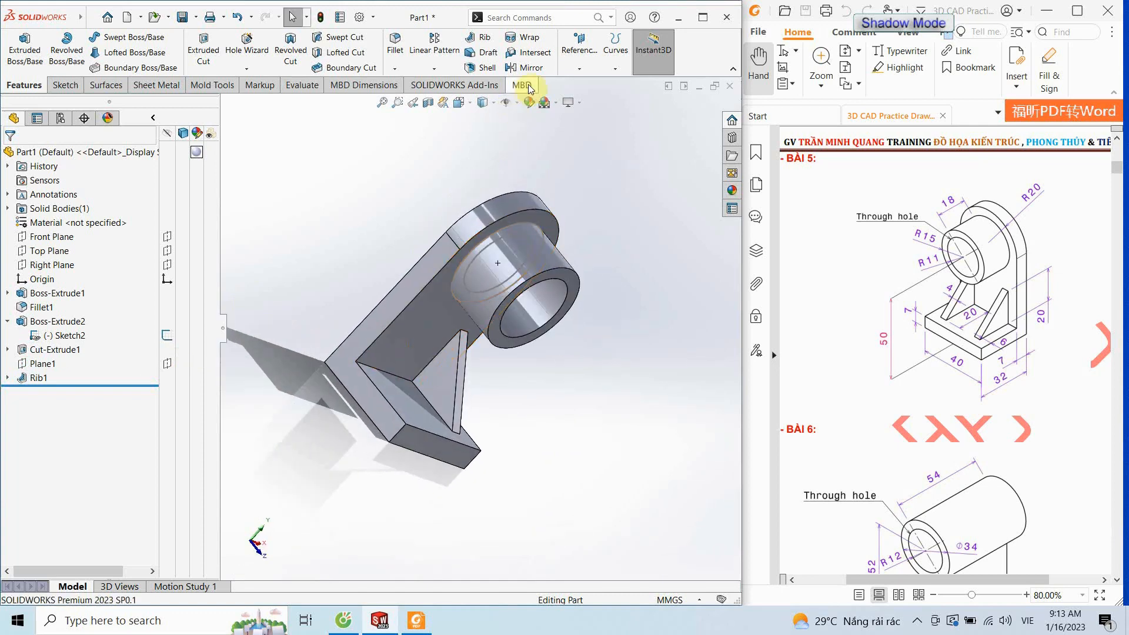
{"action": "left_click", "coordinate": [580, 50]}
{"action": "left_click", "coordinate": [588, 78]}
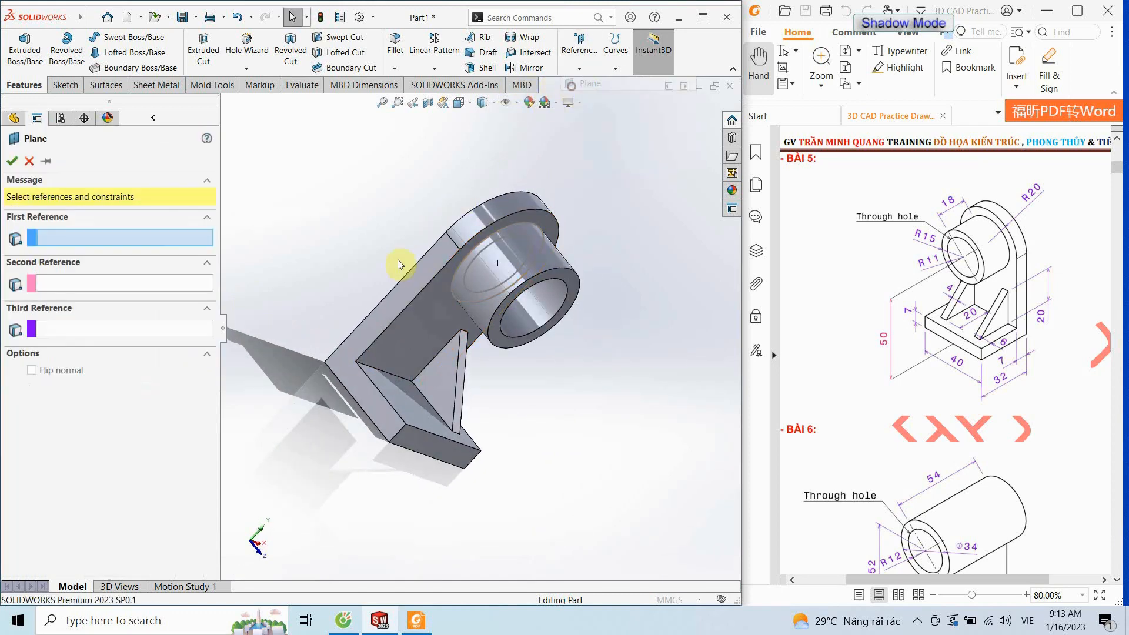
{"action": "left_click", "coordinate": [379, 323]}
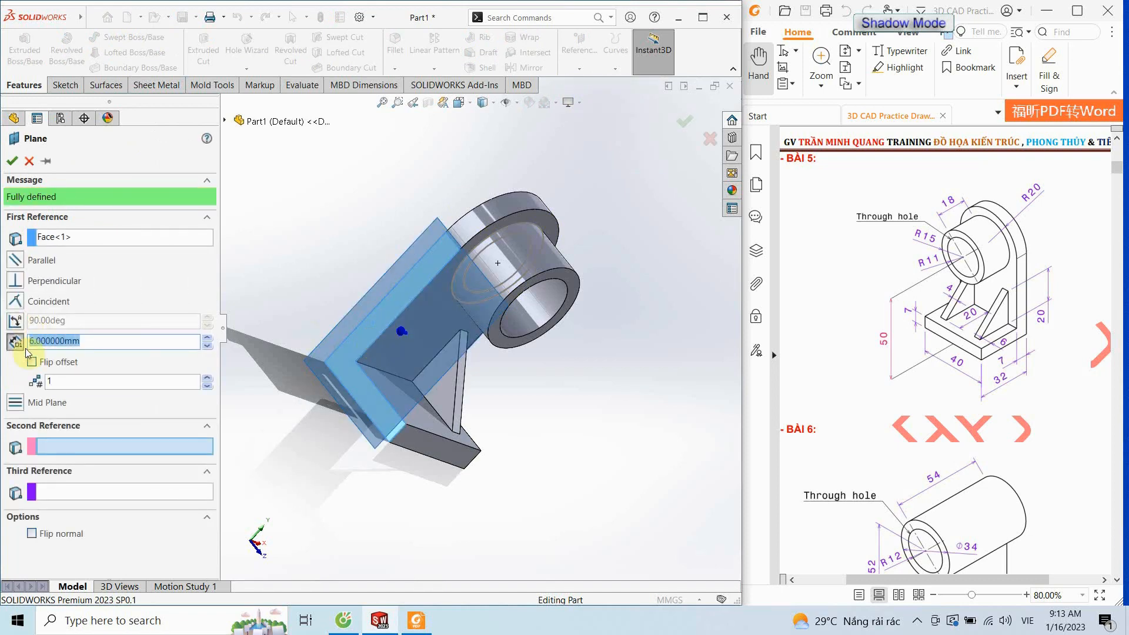
{"action": "left_click", "coordinate": [33, 362]}
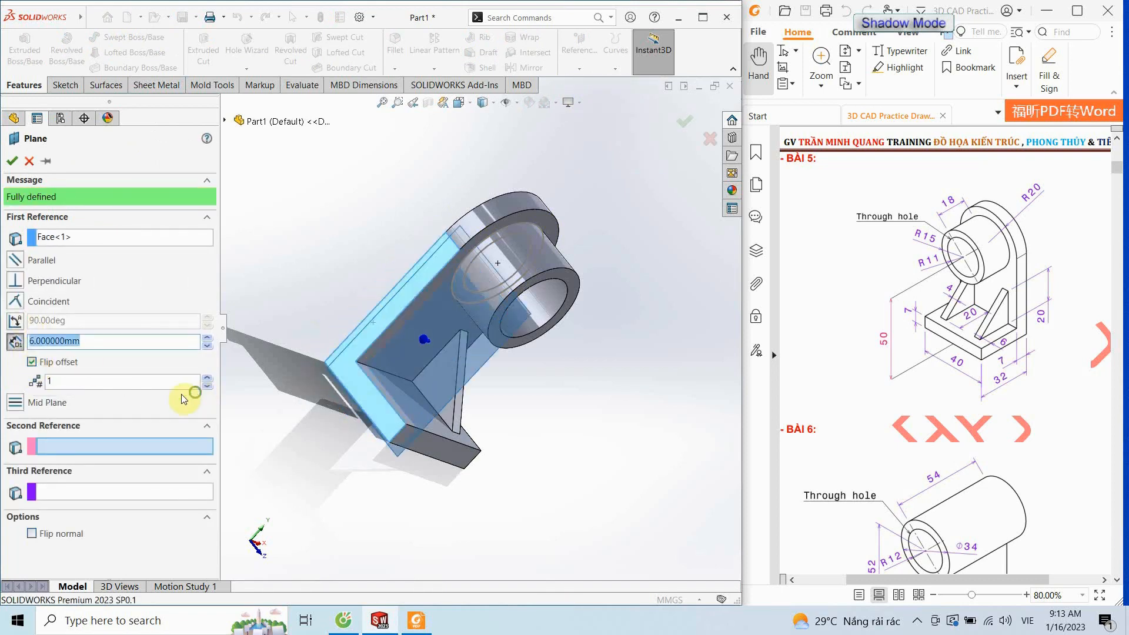
{"action": "left_click", "coordinate": [147, 380]}
{"action": "left_click", "coordinate": [18, 166]}
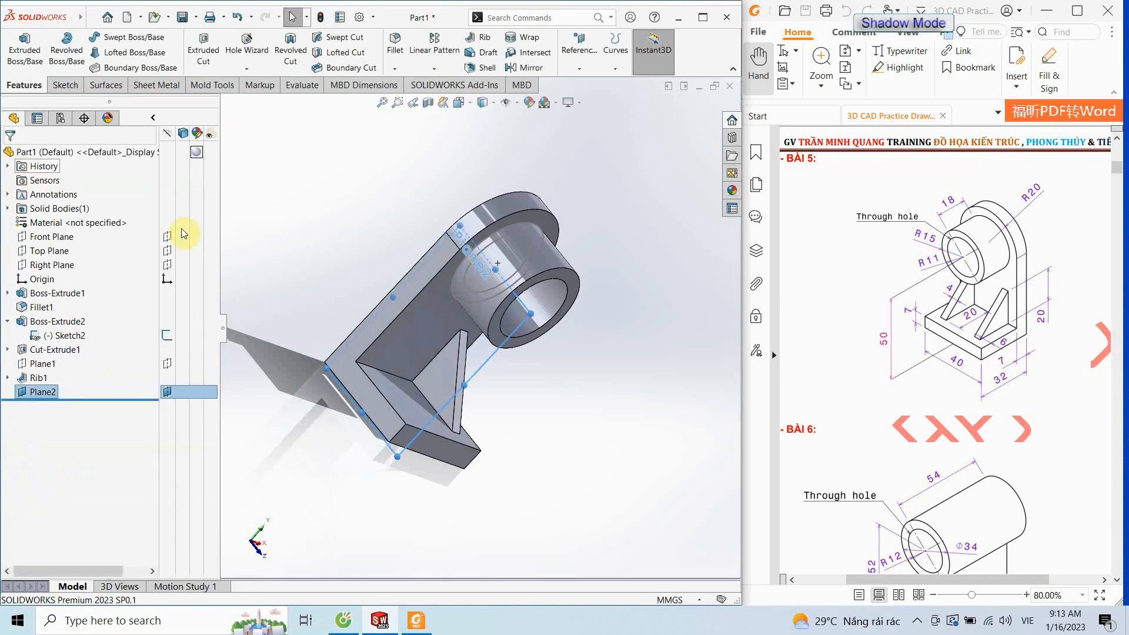
On the new plane, sketch a line along the existing rib's slope from the base's top edge to the upright, then exit the sketch
{"action": "left_click", "coordinate": [64, 84]}
{"action": "left_click", "coordinate": [16, 46]}
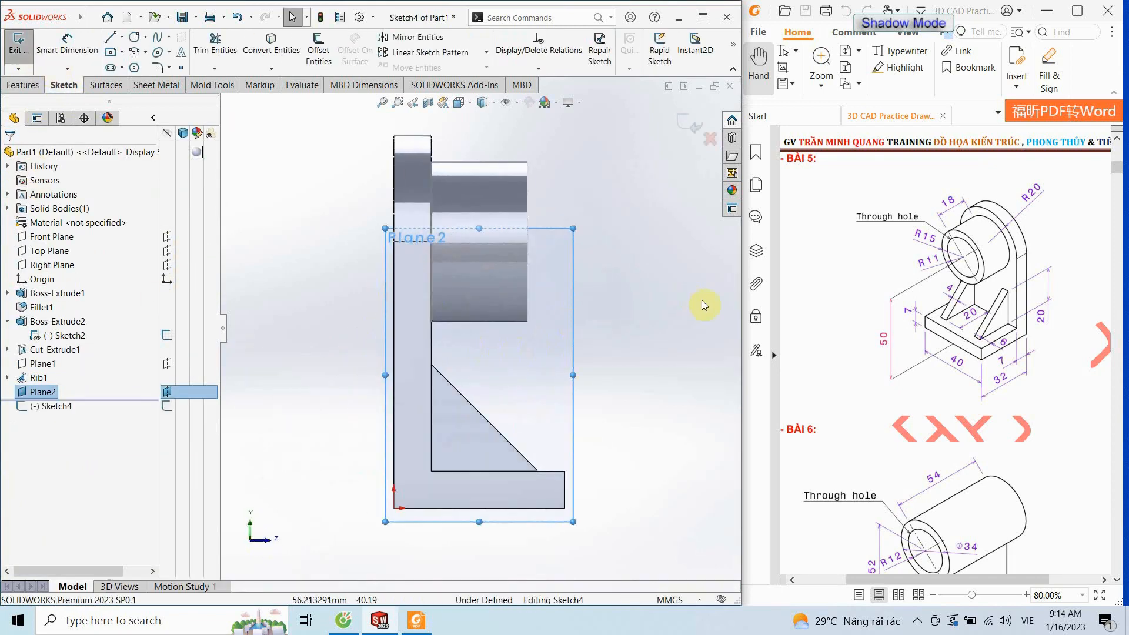
{"action": "left_click", "coordinate": [112, 39]}
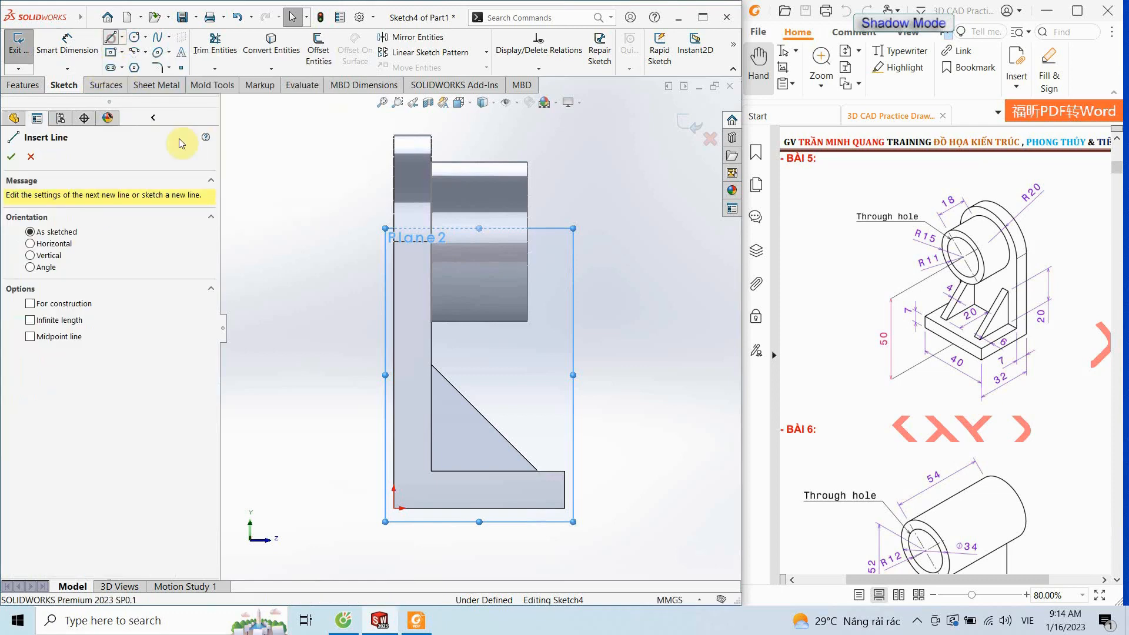
{"action": "left_click", "coordinate": [536, 471]}
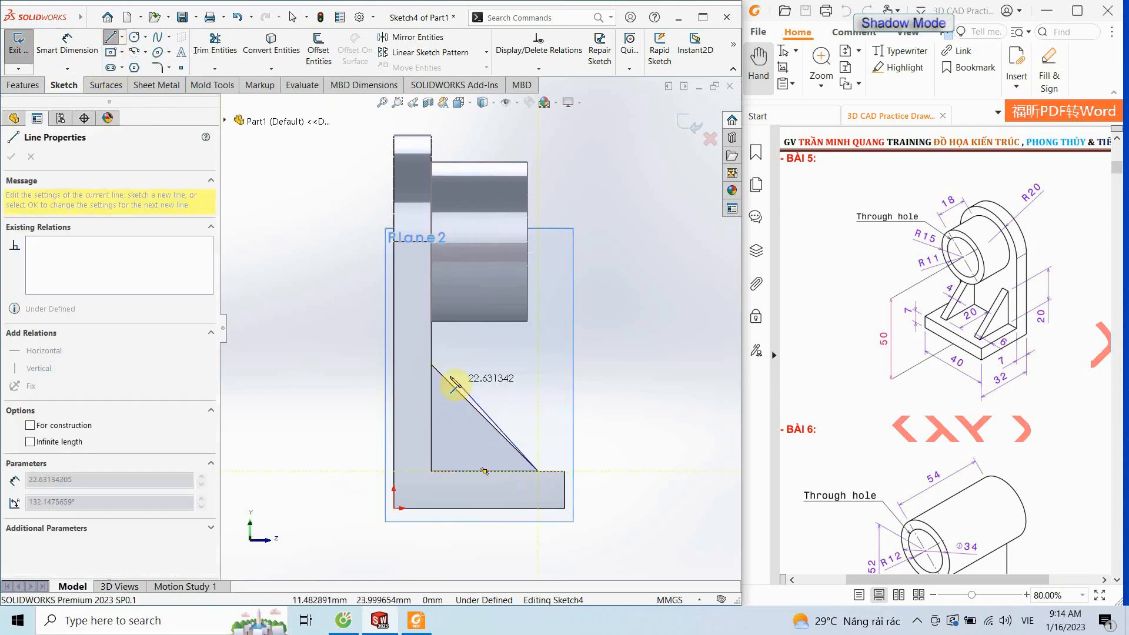
{"action": "left_click", "coordinate": [428, 362]}
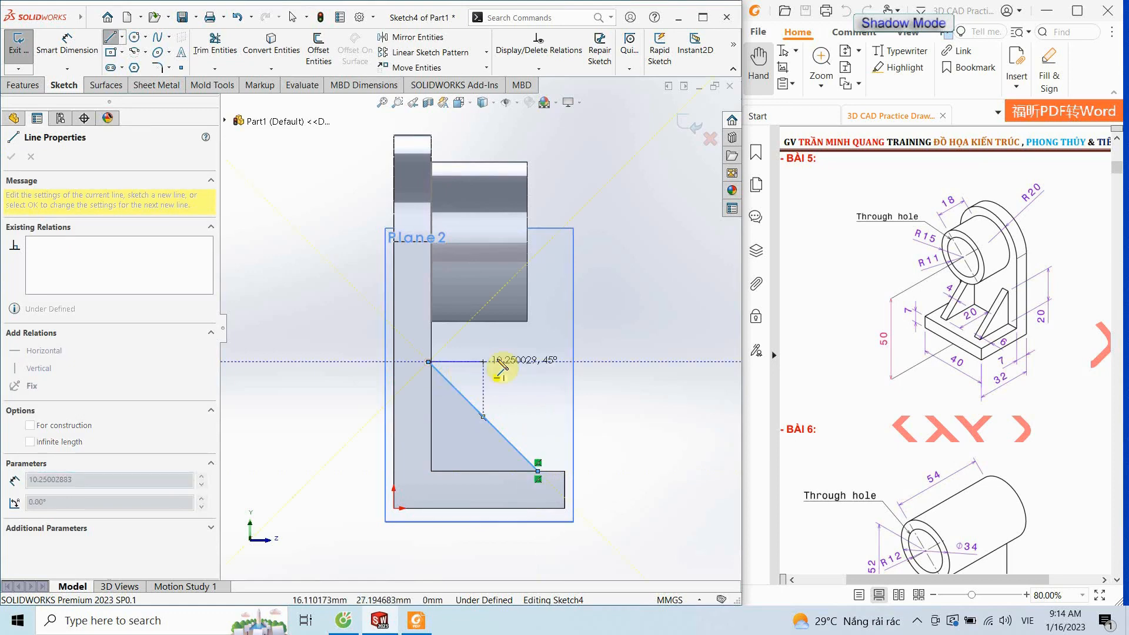
{"action": "left_click", "coordinate": [11, 157]}
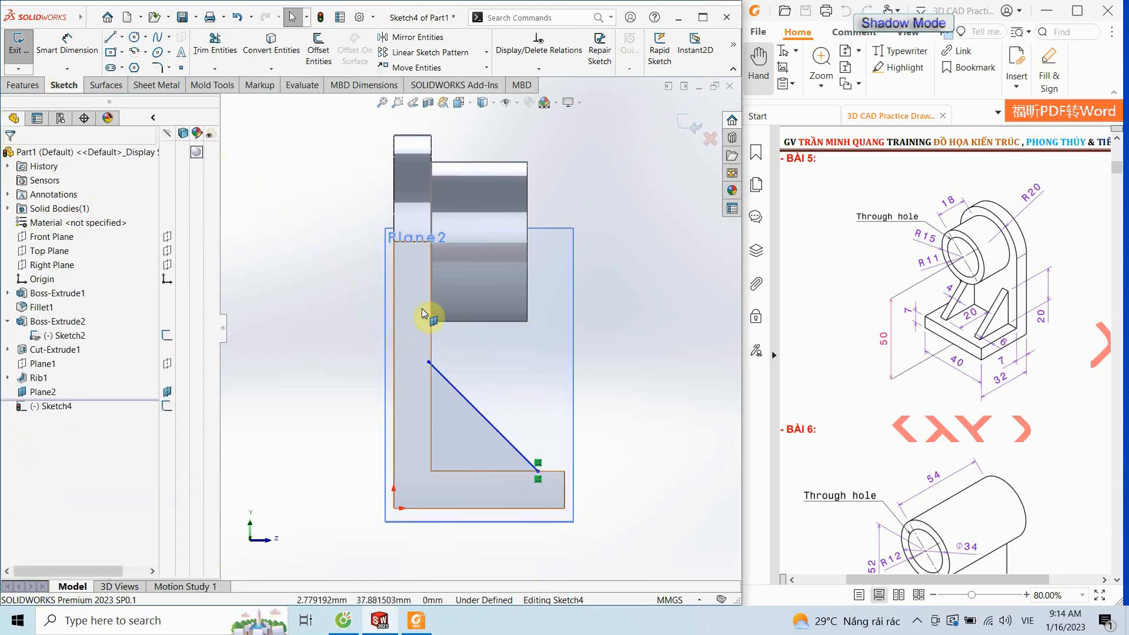
{"action": "right_click_drag", "start_coordinate": [609, 347], "coordinate": [639, 322]}
{"action": "right_click_drag", "start_coordinate": [647, 313], "coordinate": [674, 297]}
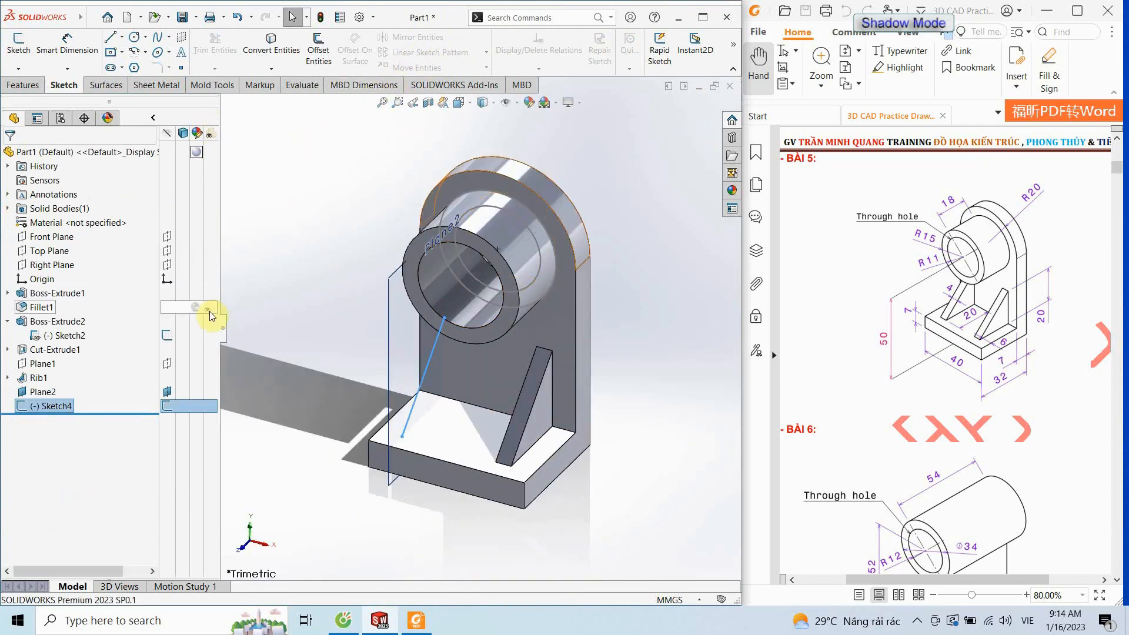
Try to create a 4 mm thick rib from the new sloped line, with the thickness on the side facing the bracket's centre
{"action": "left_click", "coordinate": [42, 86]}
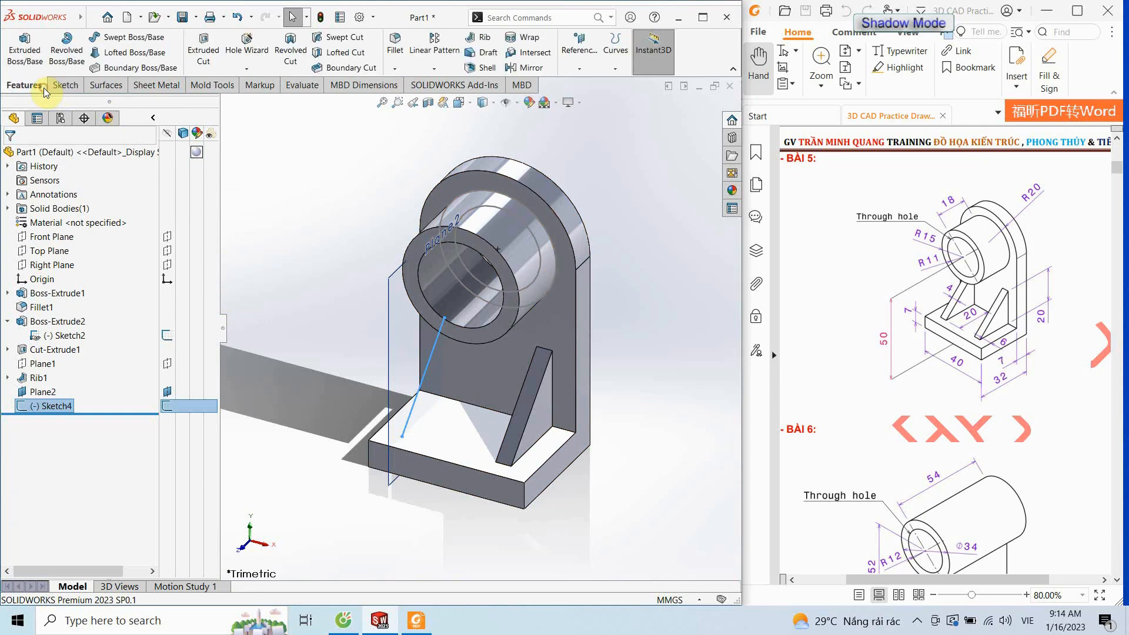
{"action": "left_click", "coordinate": [485, 40]}
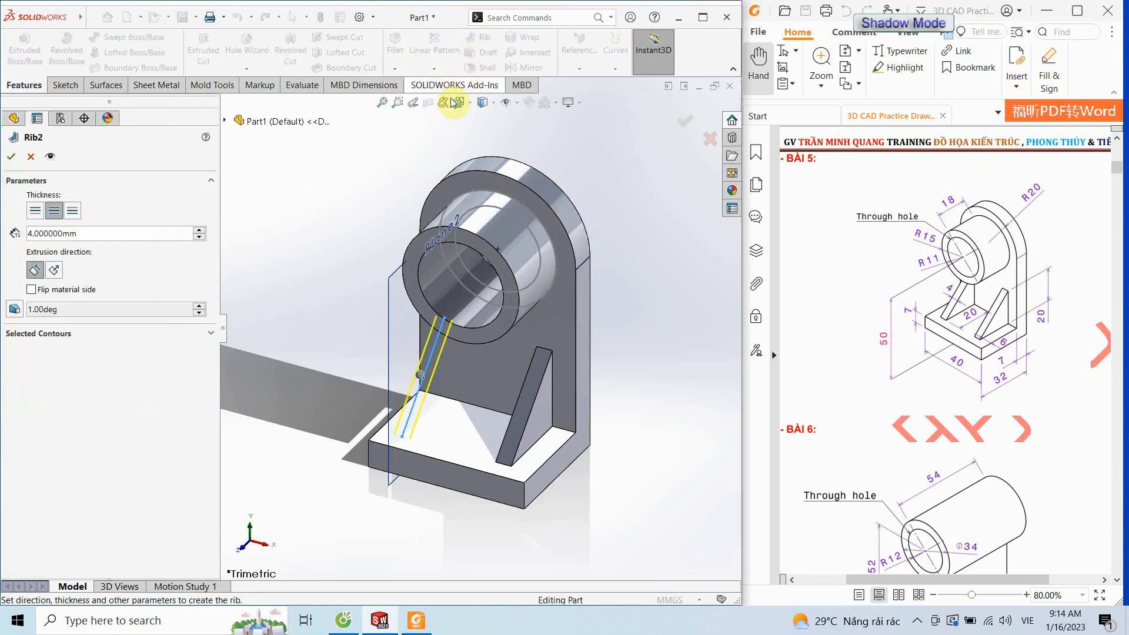
{"action": "left_click", "coordinate": [79, 208]}
{"action": "left_click", "coordinate": [14, 157]}
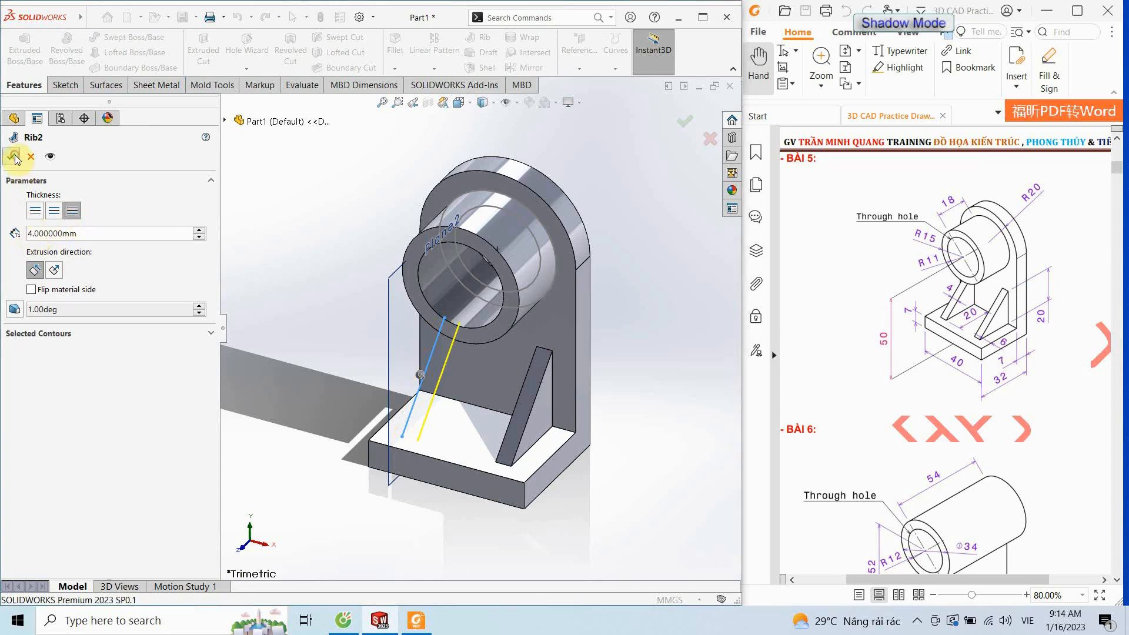
{"action": "left_click", "coordinate": [11, 156]}
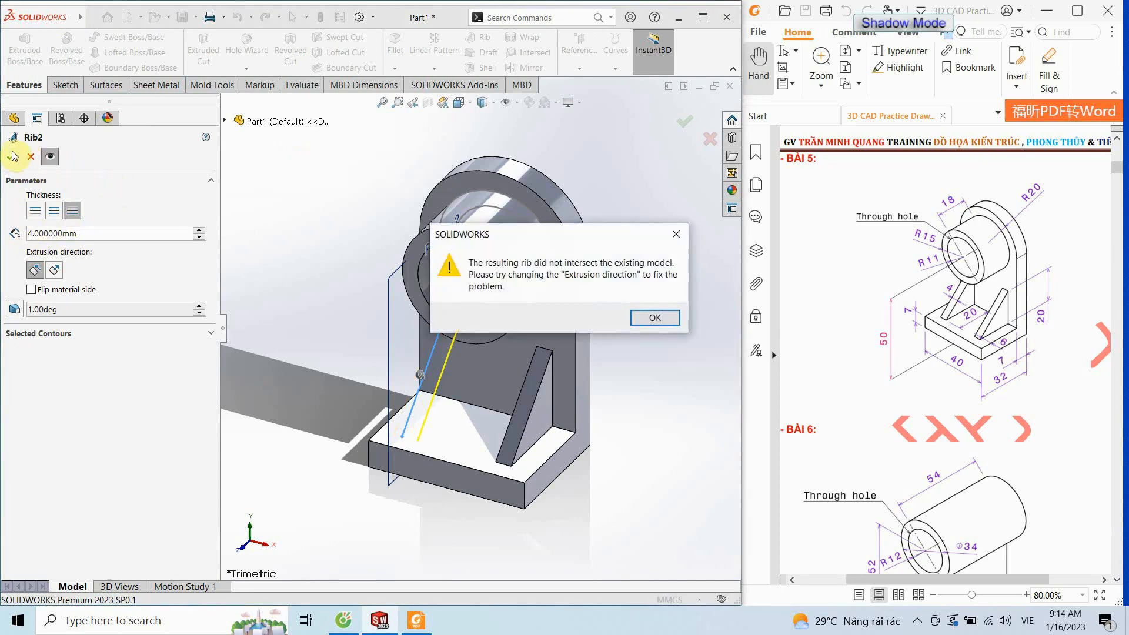
{"action": "left_click", "coordinate": [652, 319]}
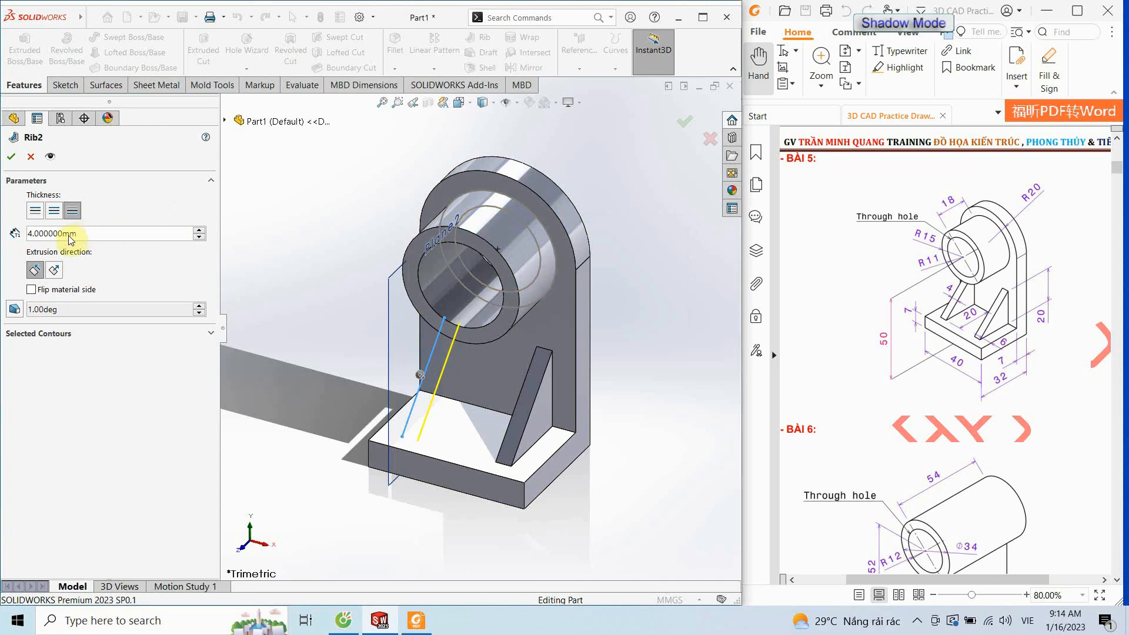
Flip the rib's material side with the extrusion parallel to the sketch, create the rib, and hide the second offset plane
{"action": "scroll", "coordinate": [447, 395], "scroll_direction": "down", "scroll_amount": 5}
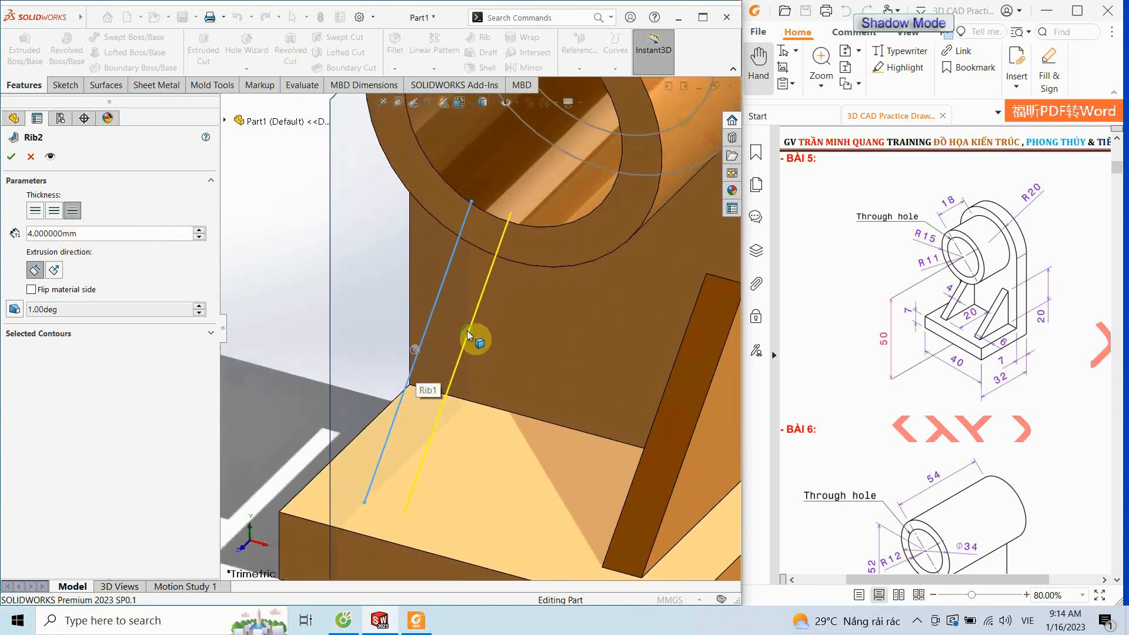
{"action": "middle_click_drag", "start_coordinate": [433, 322], "coordinate": [395, 313]}
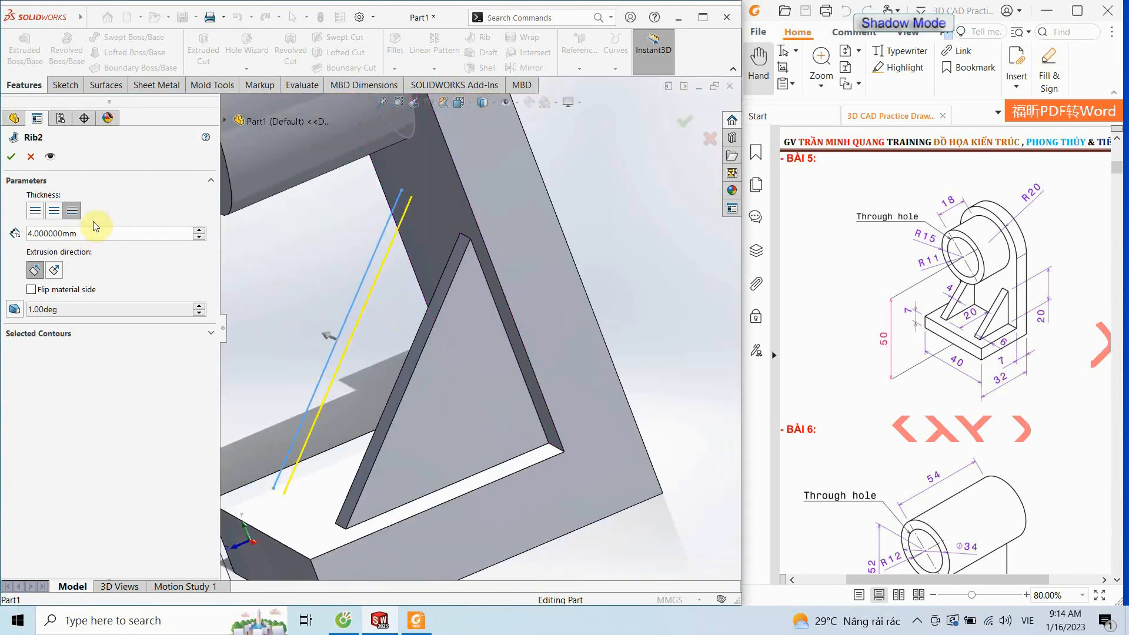
{"action": "left_click", "coordinate": [54, 271]}
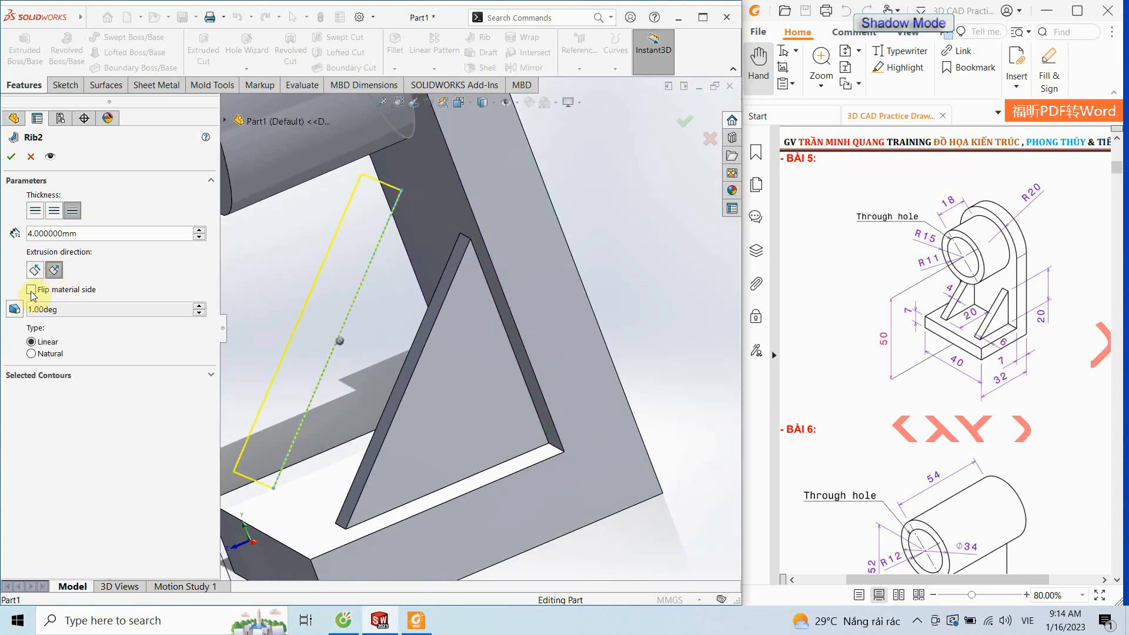
{"action": "left_click", "coordinate": [31, 289]}
{"action": "left_click", "coordinate": [35, 271]}
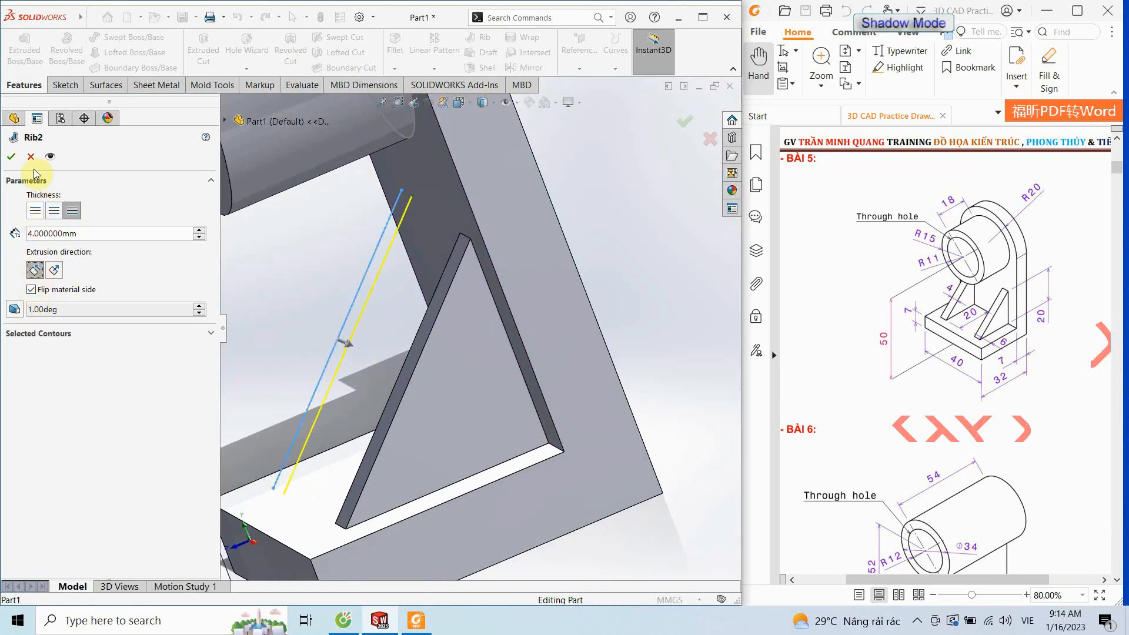
{"action": "left_click", "coordinate": [52, 157]}
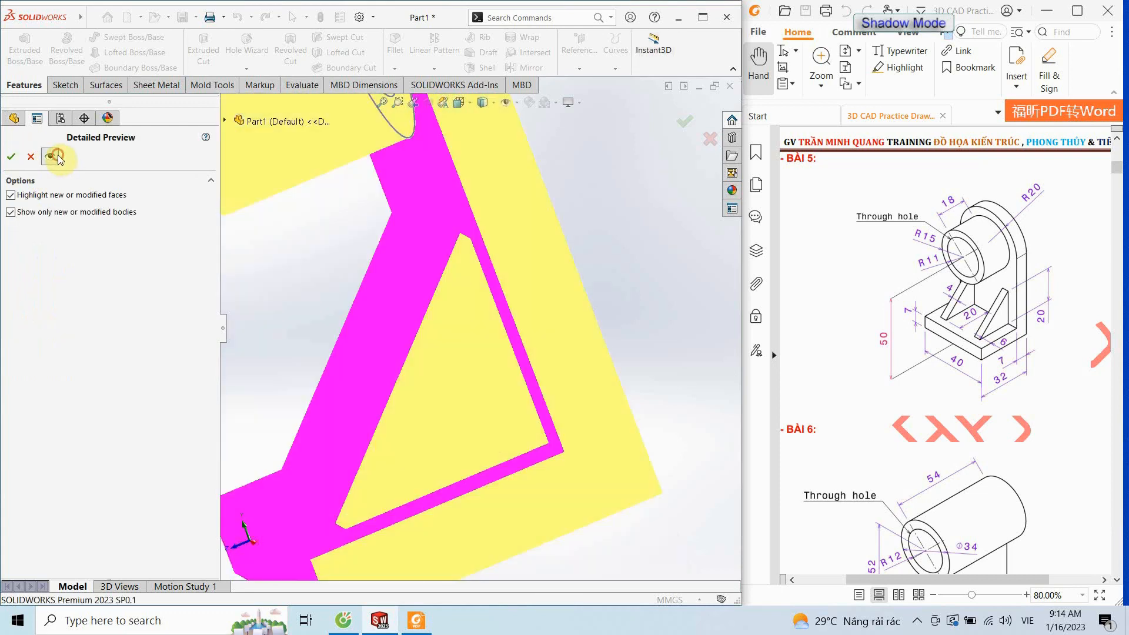
{"action": "left_click", "coordinate": [11, 157]}
{"action": "middle_click_drag", "start_coordinate": [227, 285], "coordinate": [438, 312]}
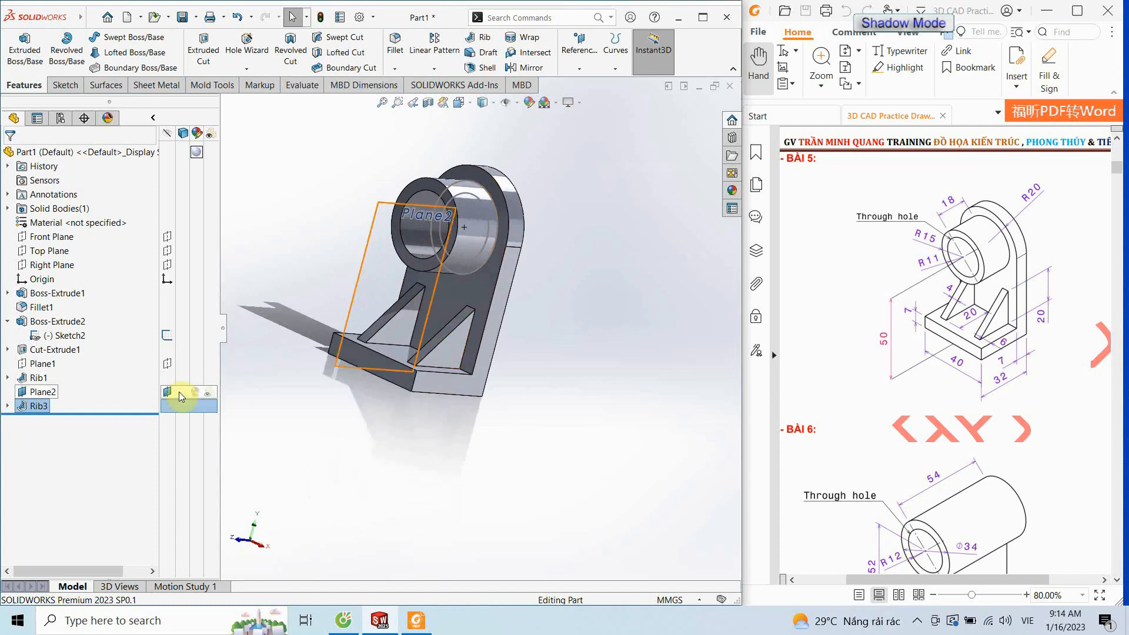
{"action": "left_click", "coordinate": [168, 393]}
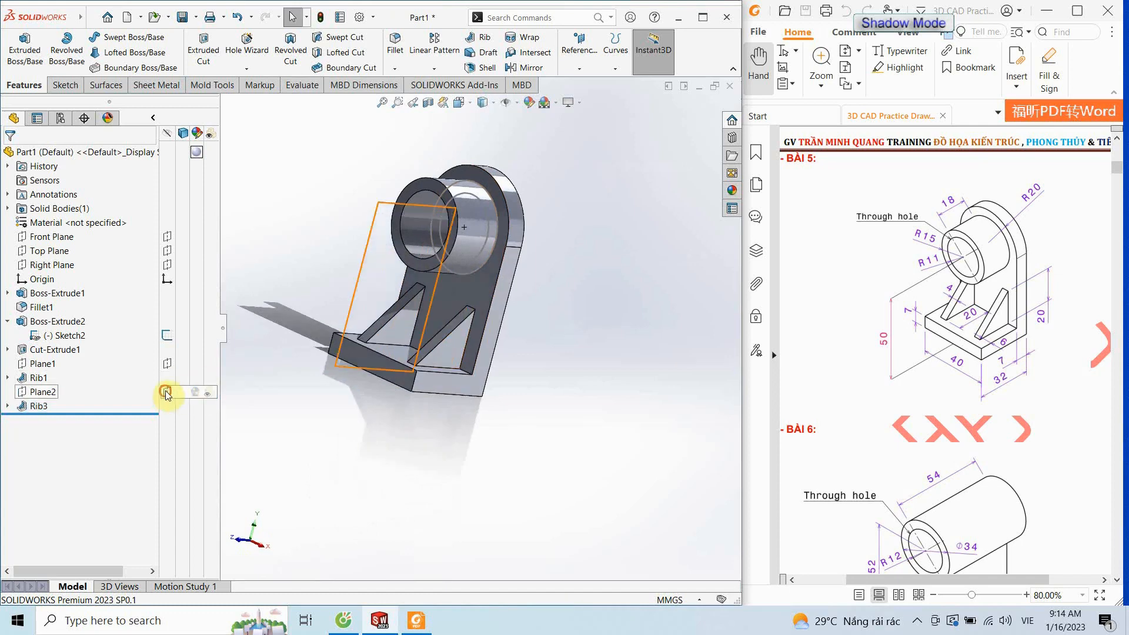
Apply the candy apple red appearance from the painted car finishes to the whole part
{"action": "left_click", "coordinate": [201, 131]}
{"action": "left_click", "coordinate": [235, 136]}
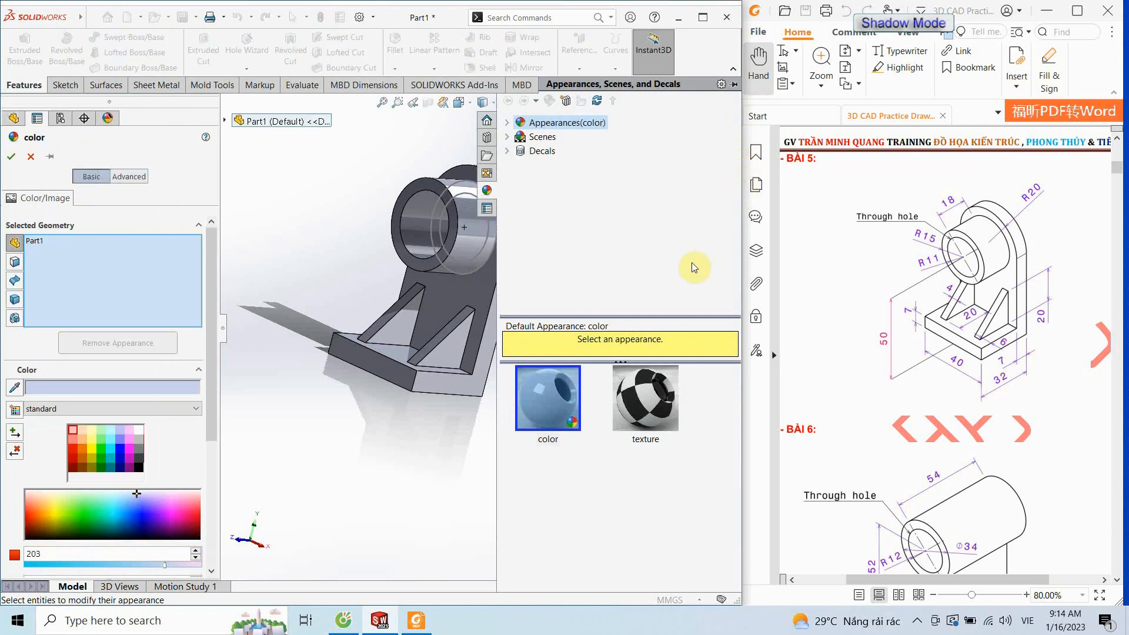
{"action": "left_click", "coordinate": [507, 122]}
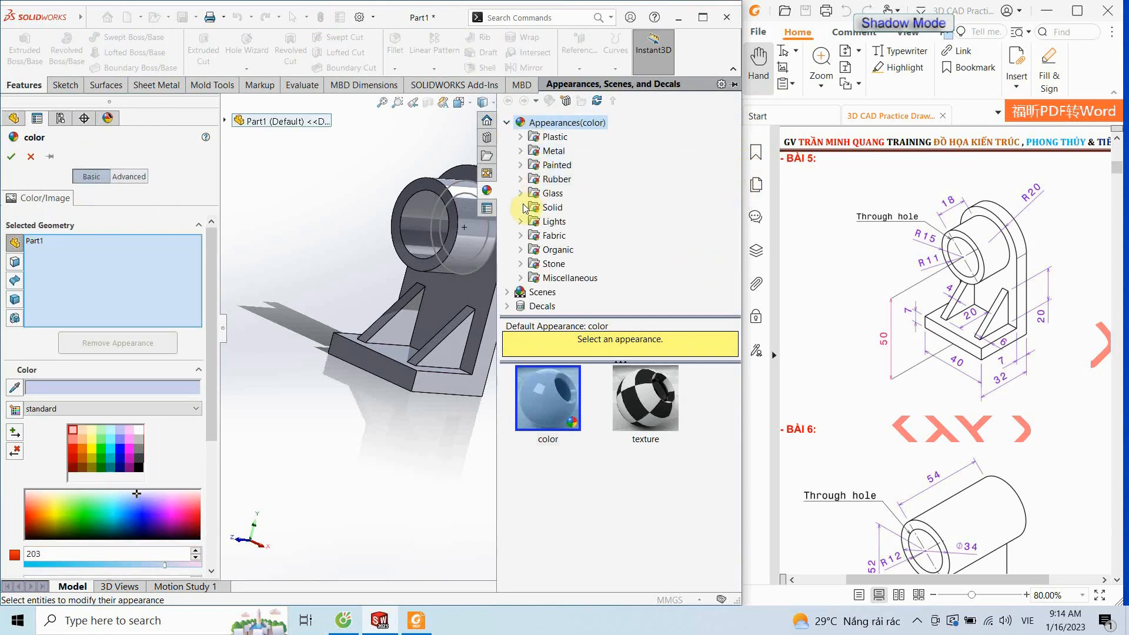
{"action": "left_click", "coordinate": [520, 165]}
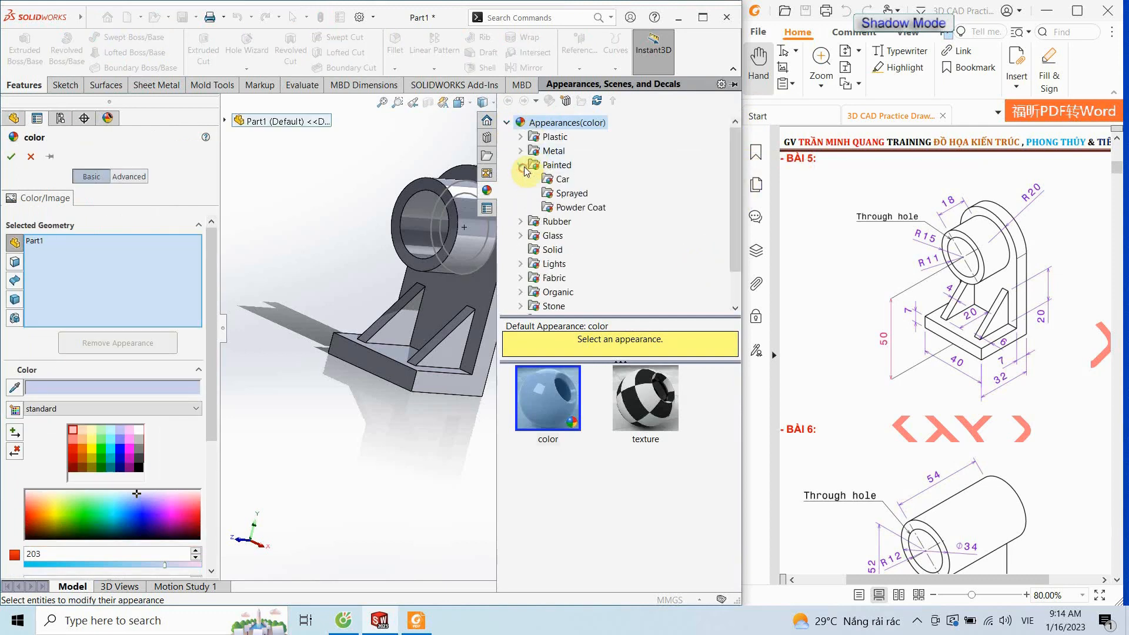
{"action": "left_click", "coordinate": [562, 179]}
{"action": "scroll", "coordinate": [677, 459], "scroll_direction": "down", "scroll_amount": 3}
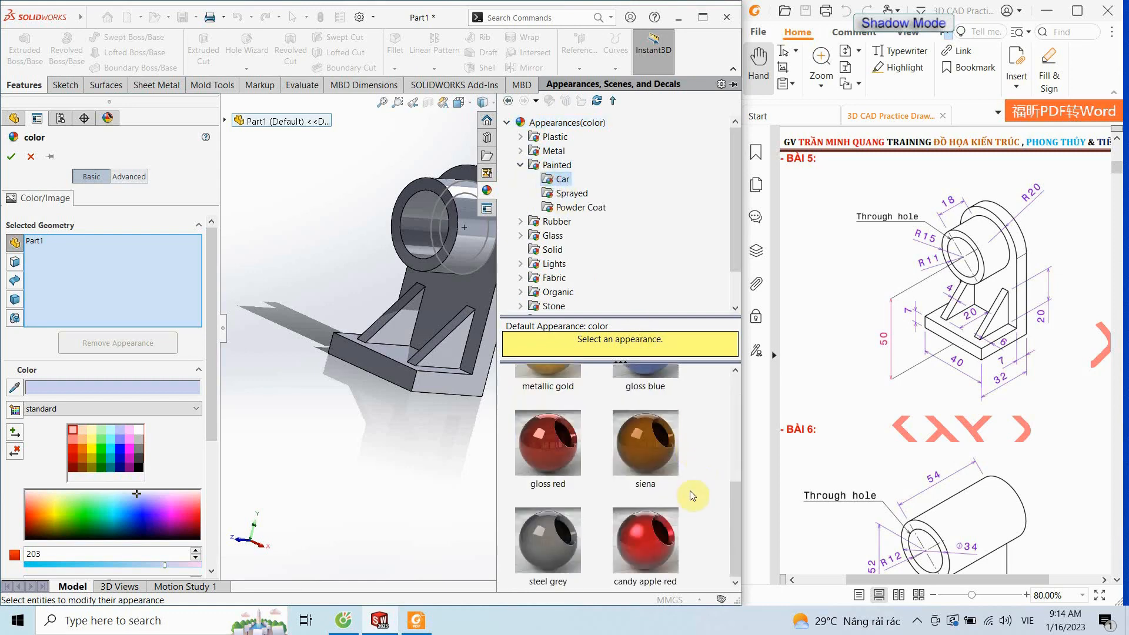
{"action": "left_click", "coordinate": [648, 544]}
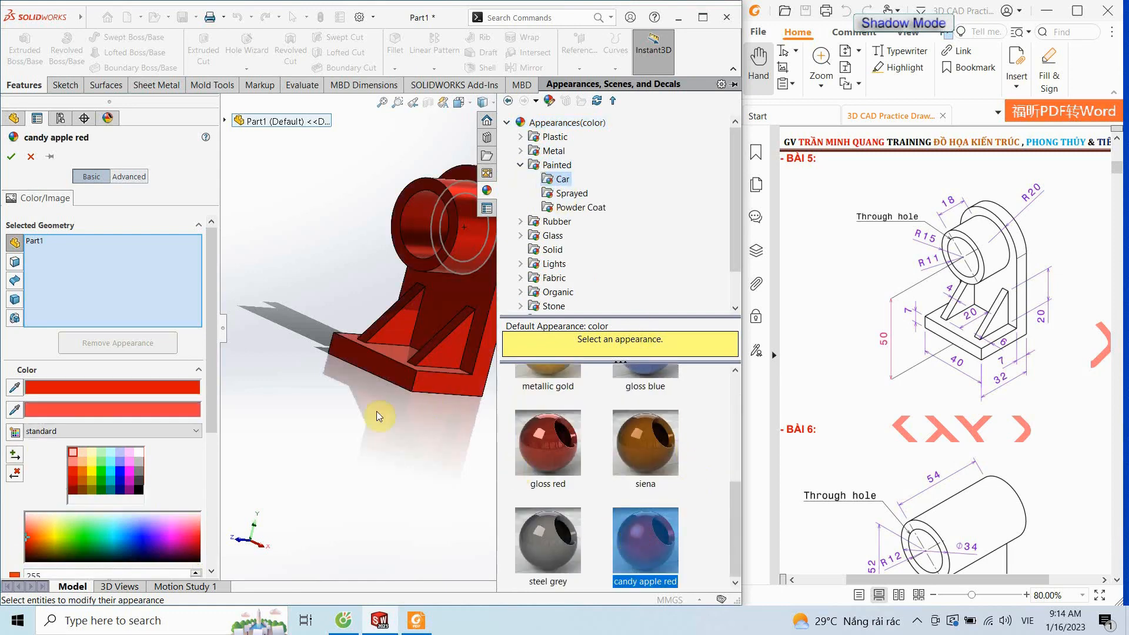
{"action": "left_click", "coordinate": [356, 436]}
{"action": "left_click", "coordinate": [11, 157]}
Hide the circle sketch belonging to the cylindrical boss extrusion
{"action": "middle_click_drag", "start_coordinate": [391, 232], "coordinate": [491, 449]}
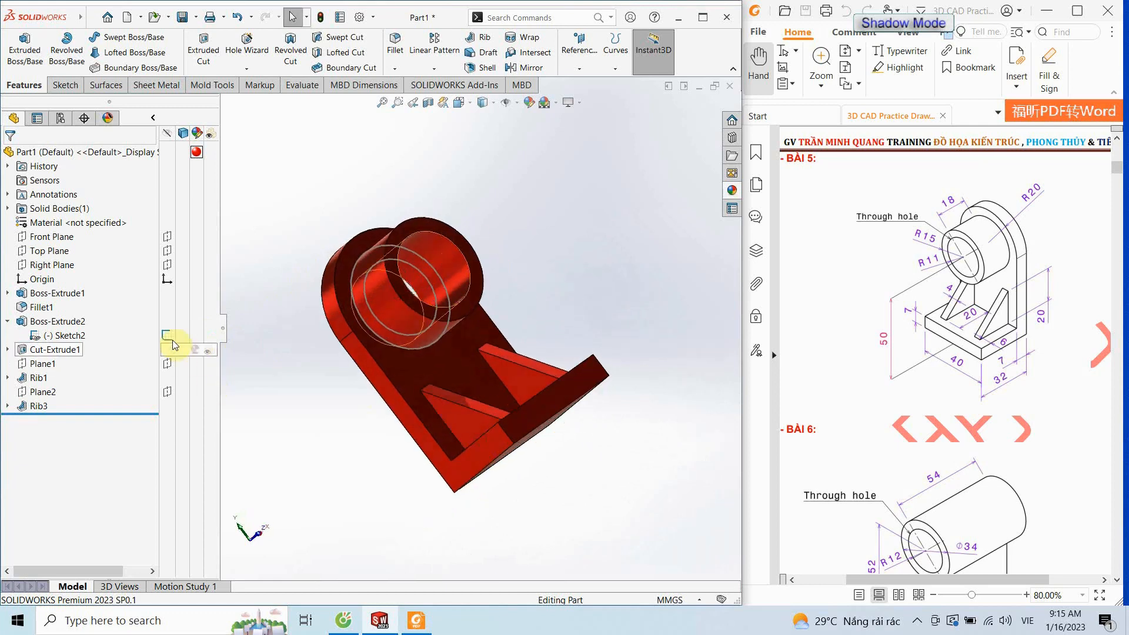
{"action": "middle_click_drag", "start_coordinate": [606, 430], "coordinate": [406, 556]}
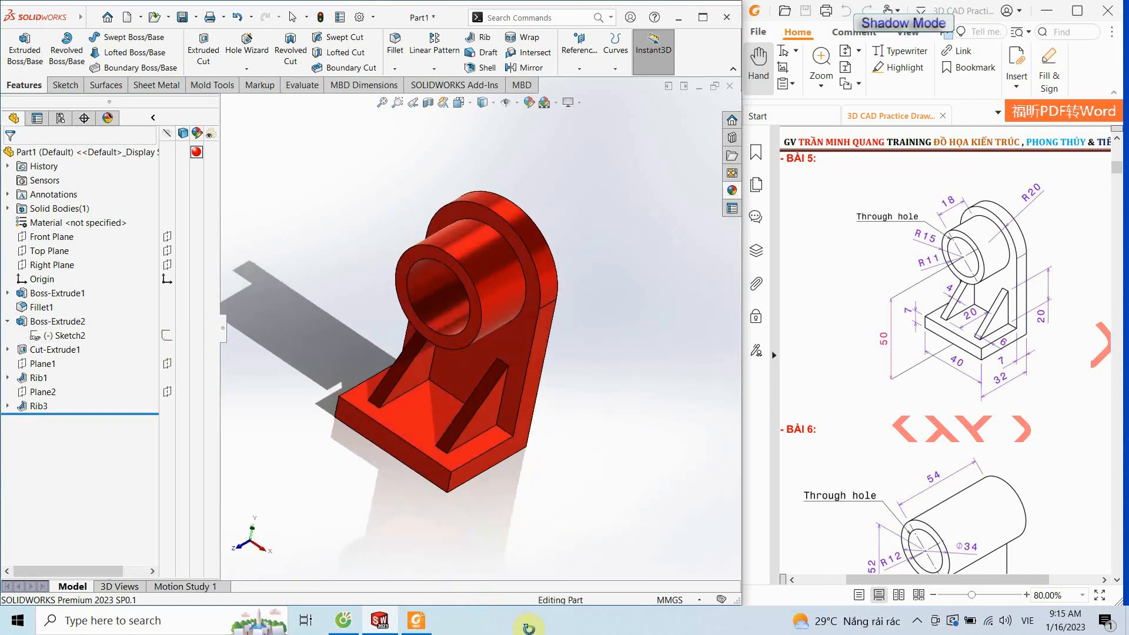